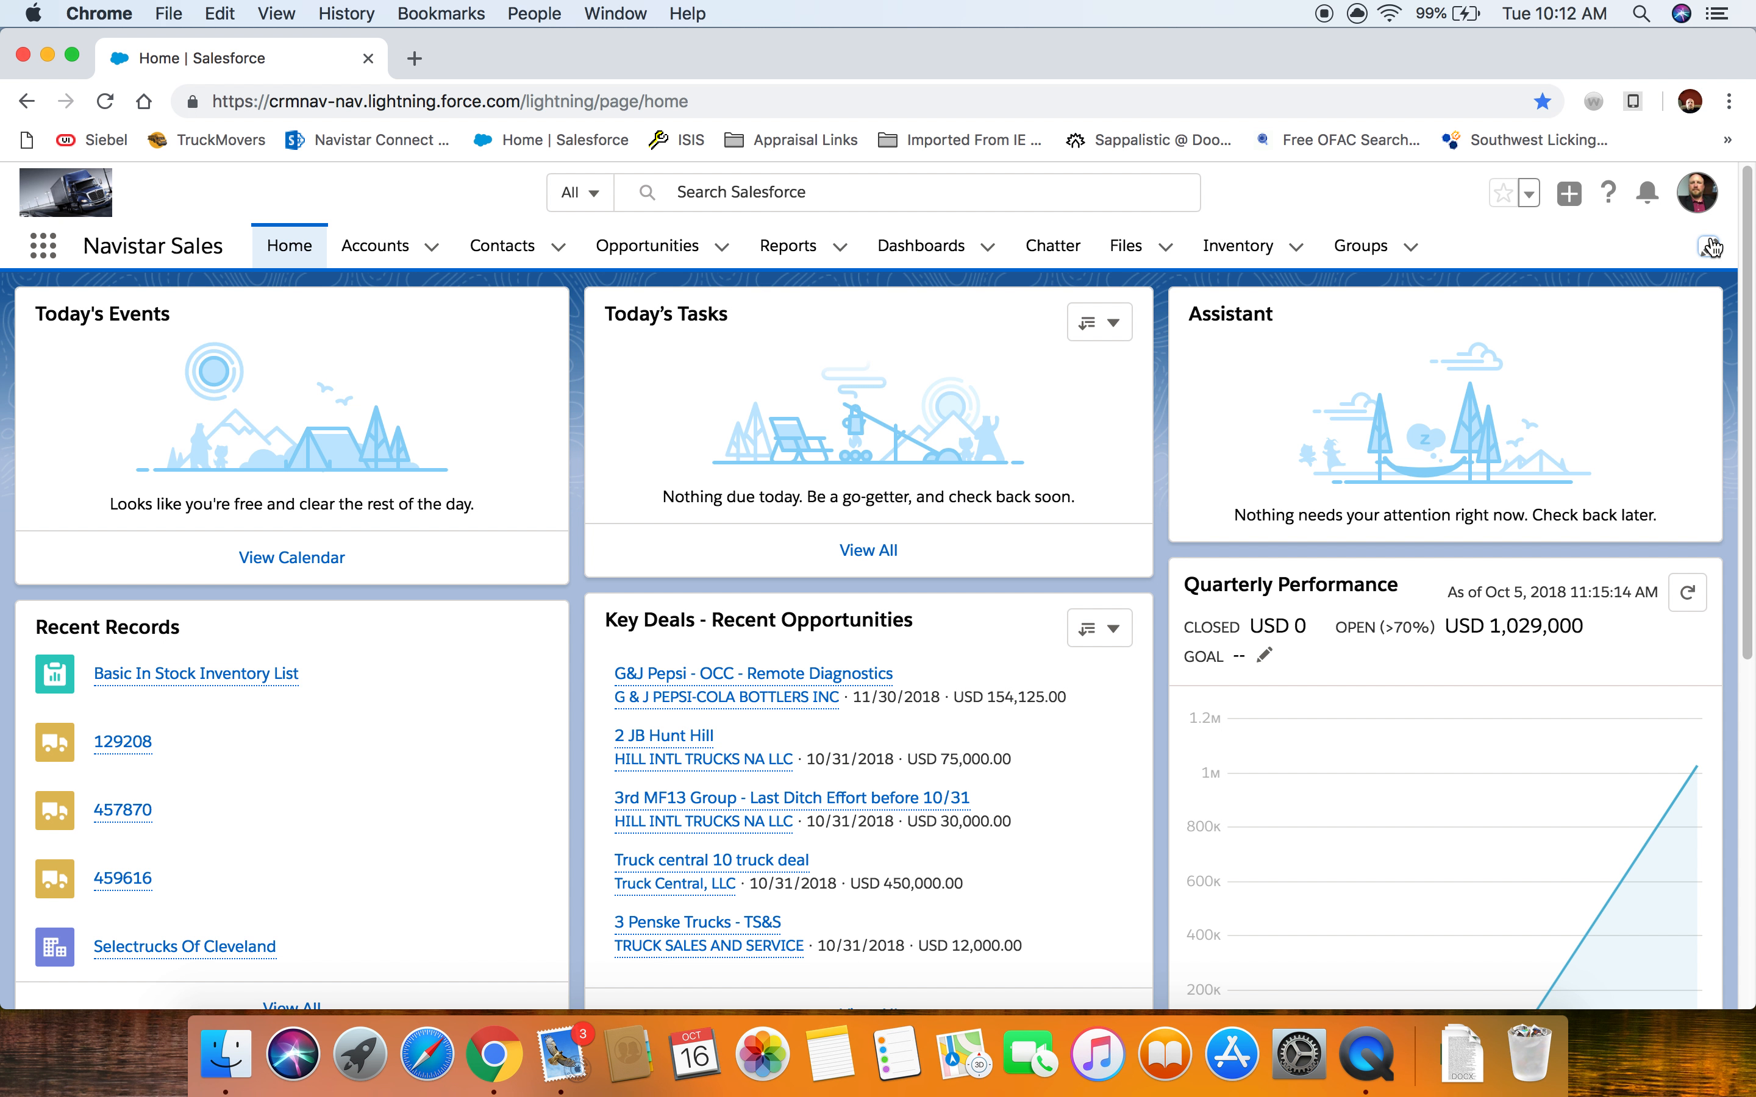
- Add Tasks from all available items to the Navistar Sales navigation bar and save the change
click(1711, 250)
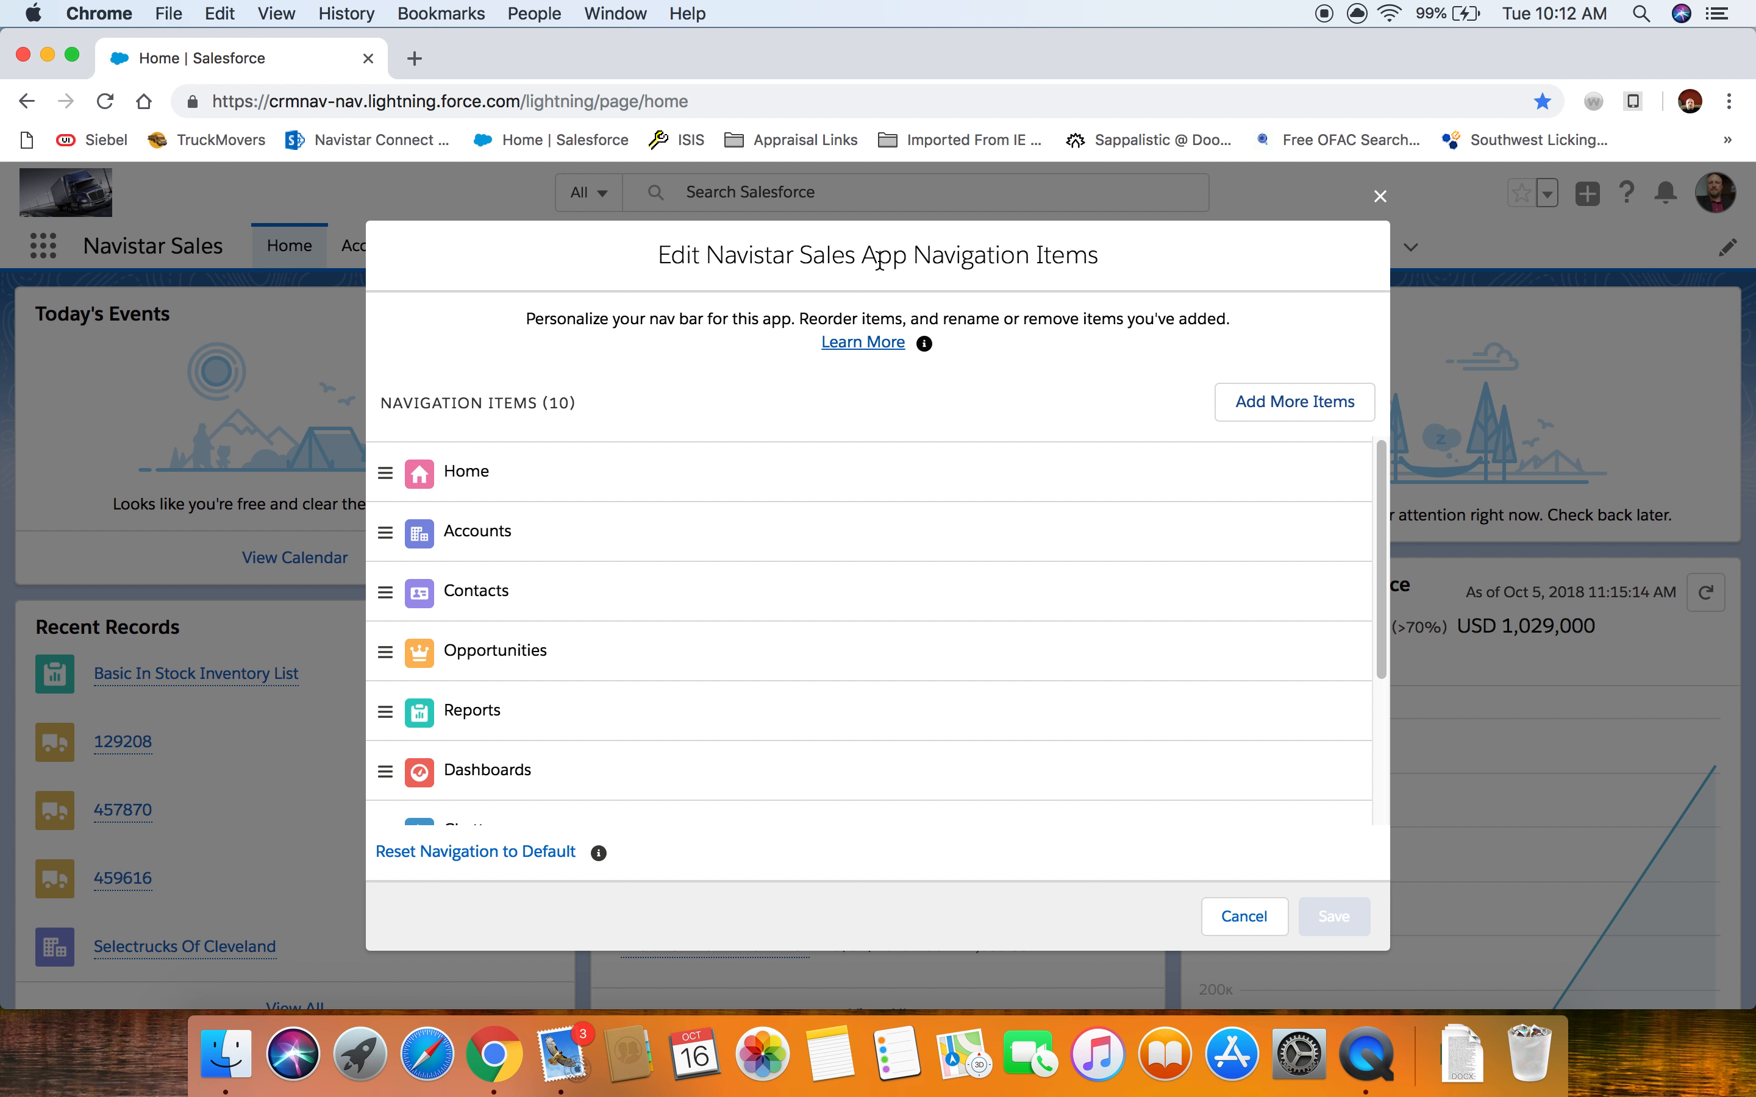
click(1344, 401)
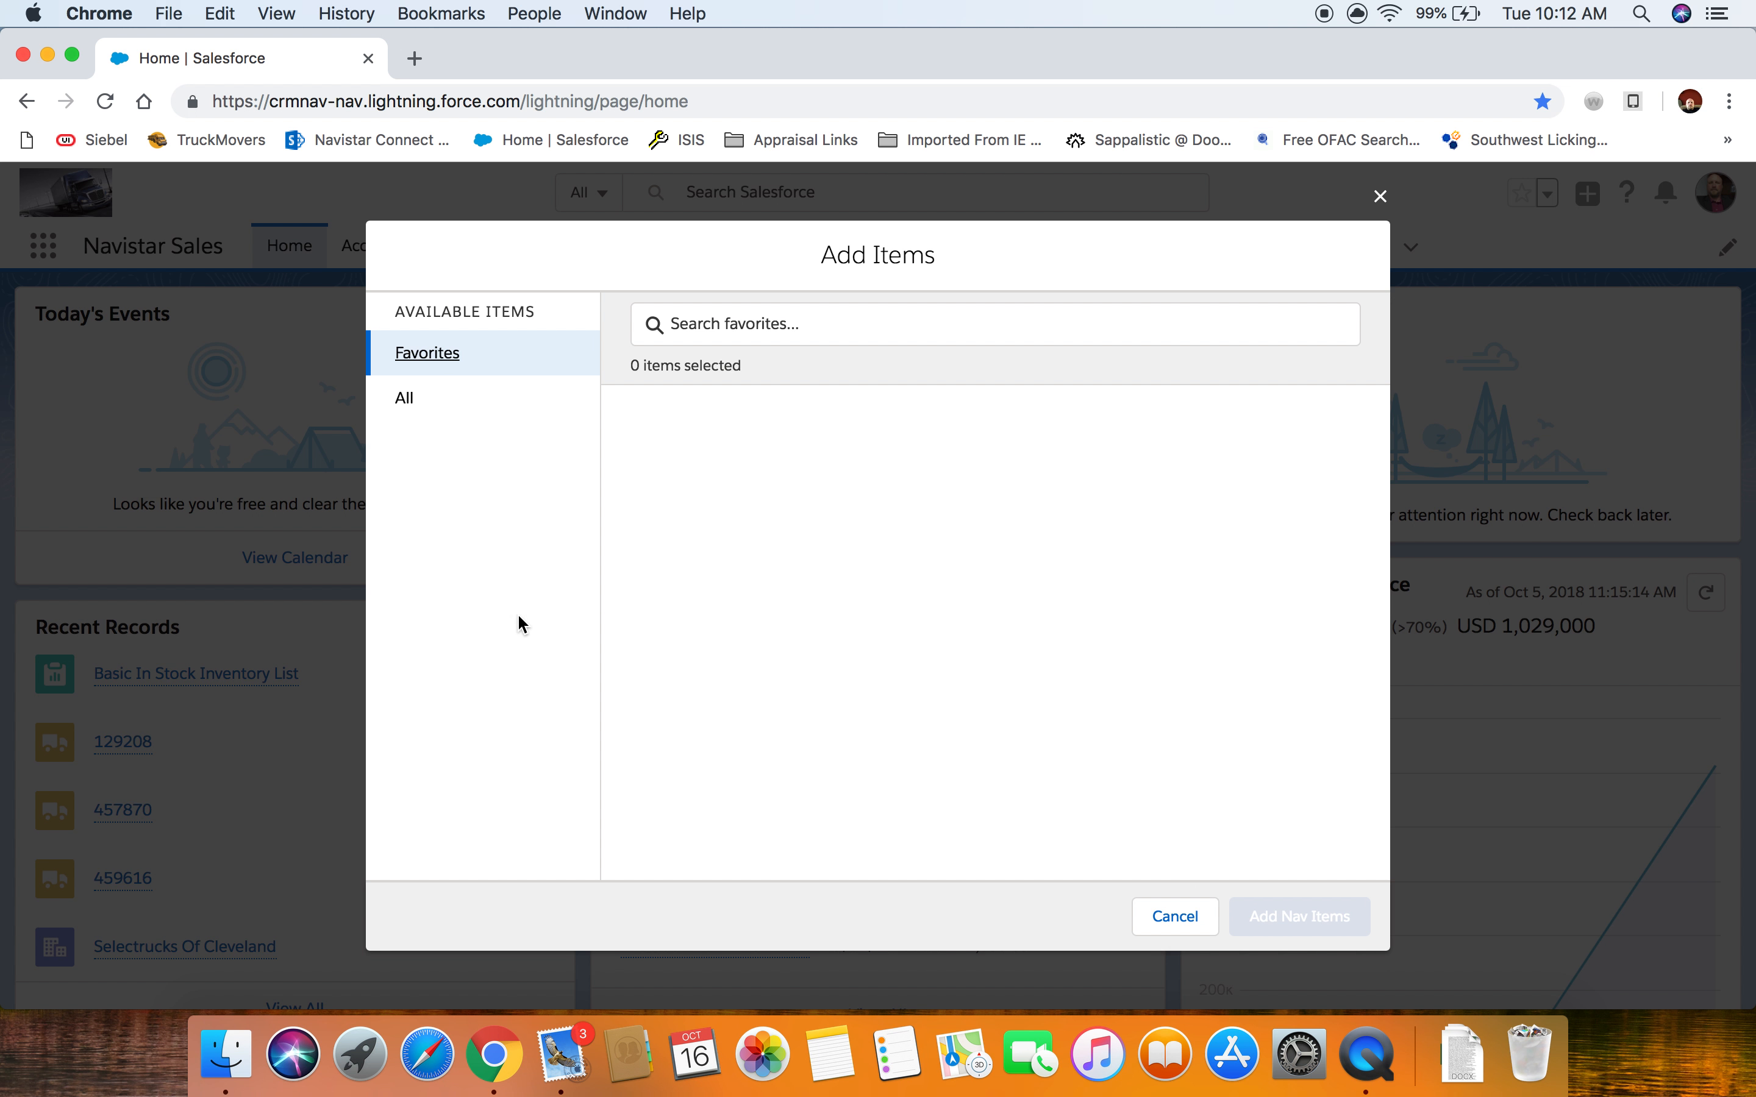
click(414, 403)
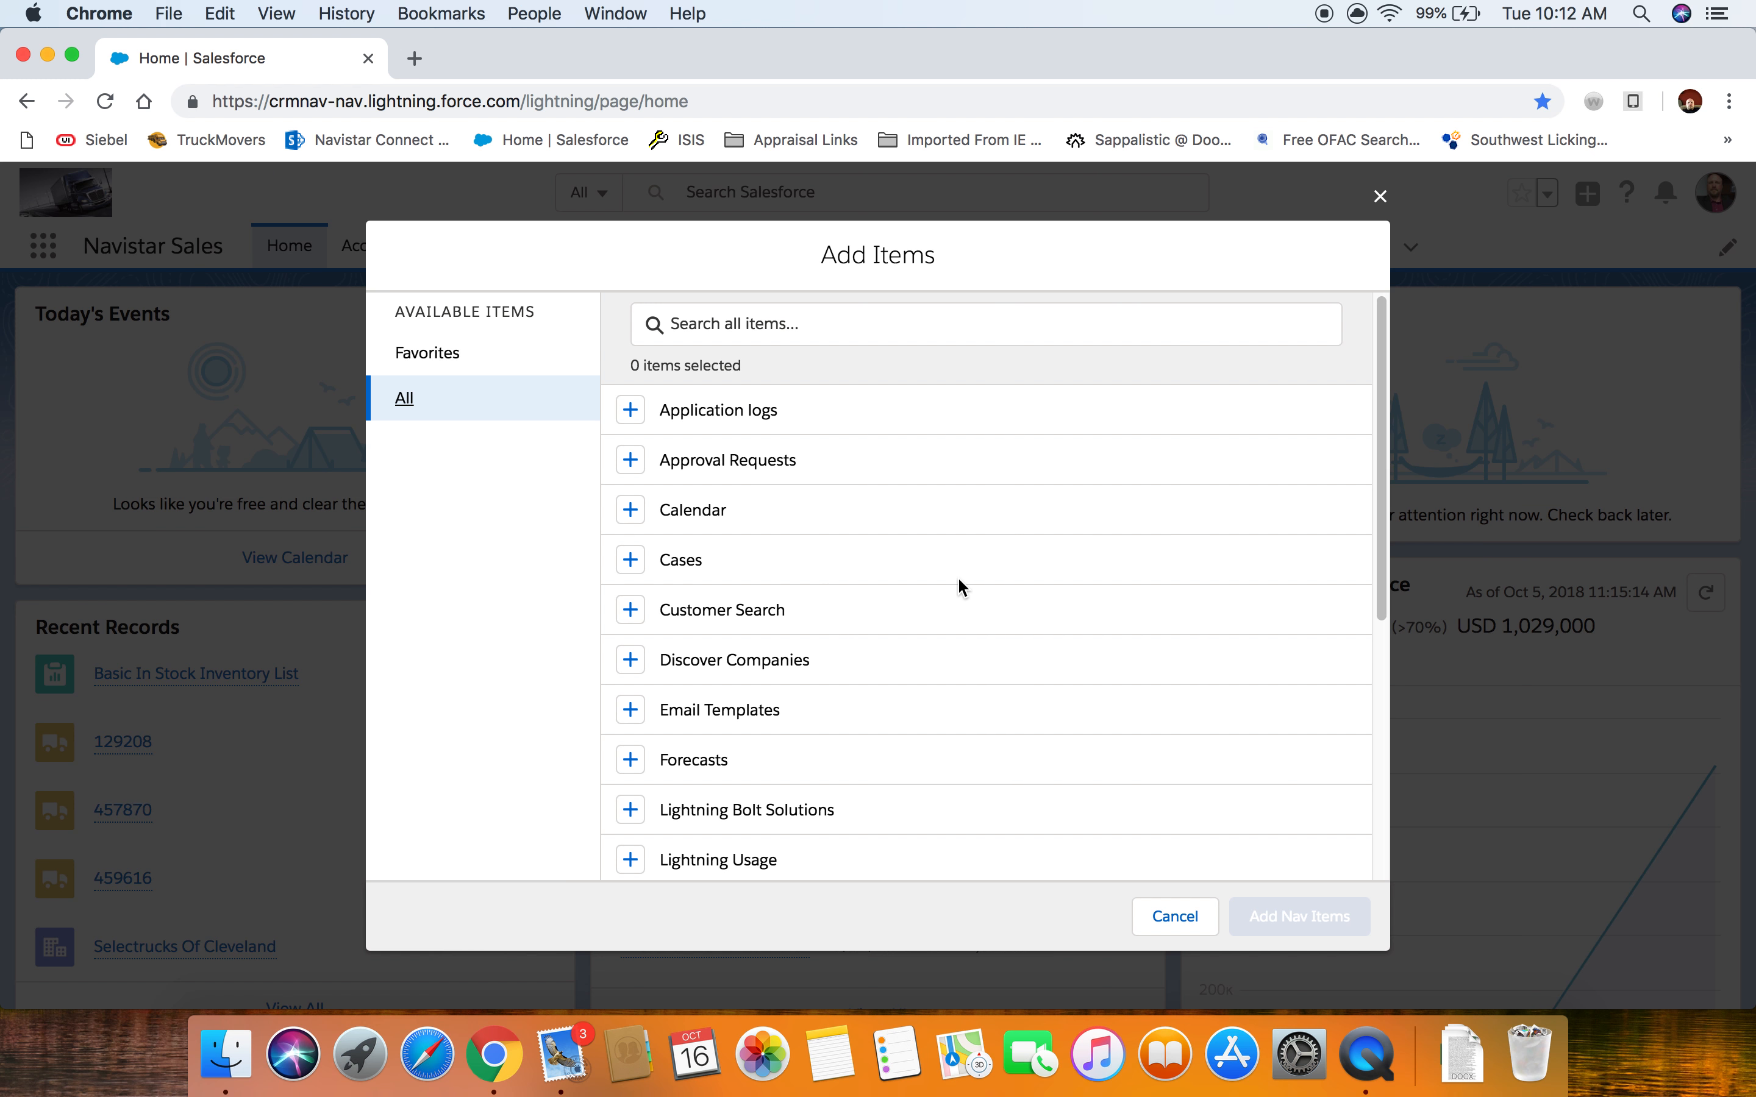
scroll(960, 584, down, 5)
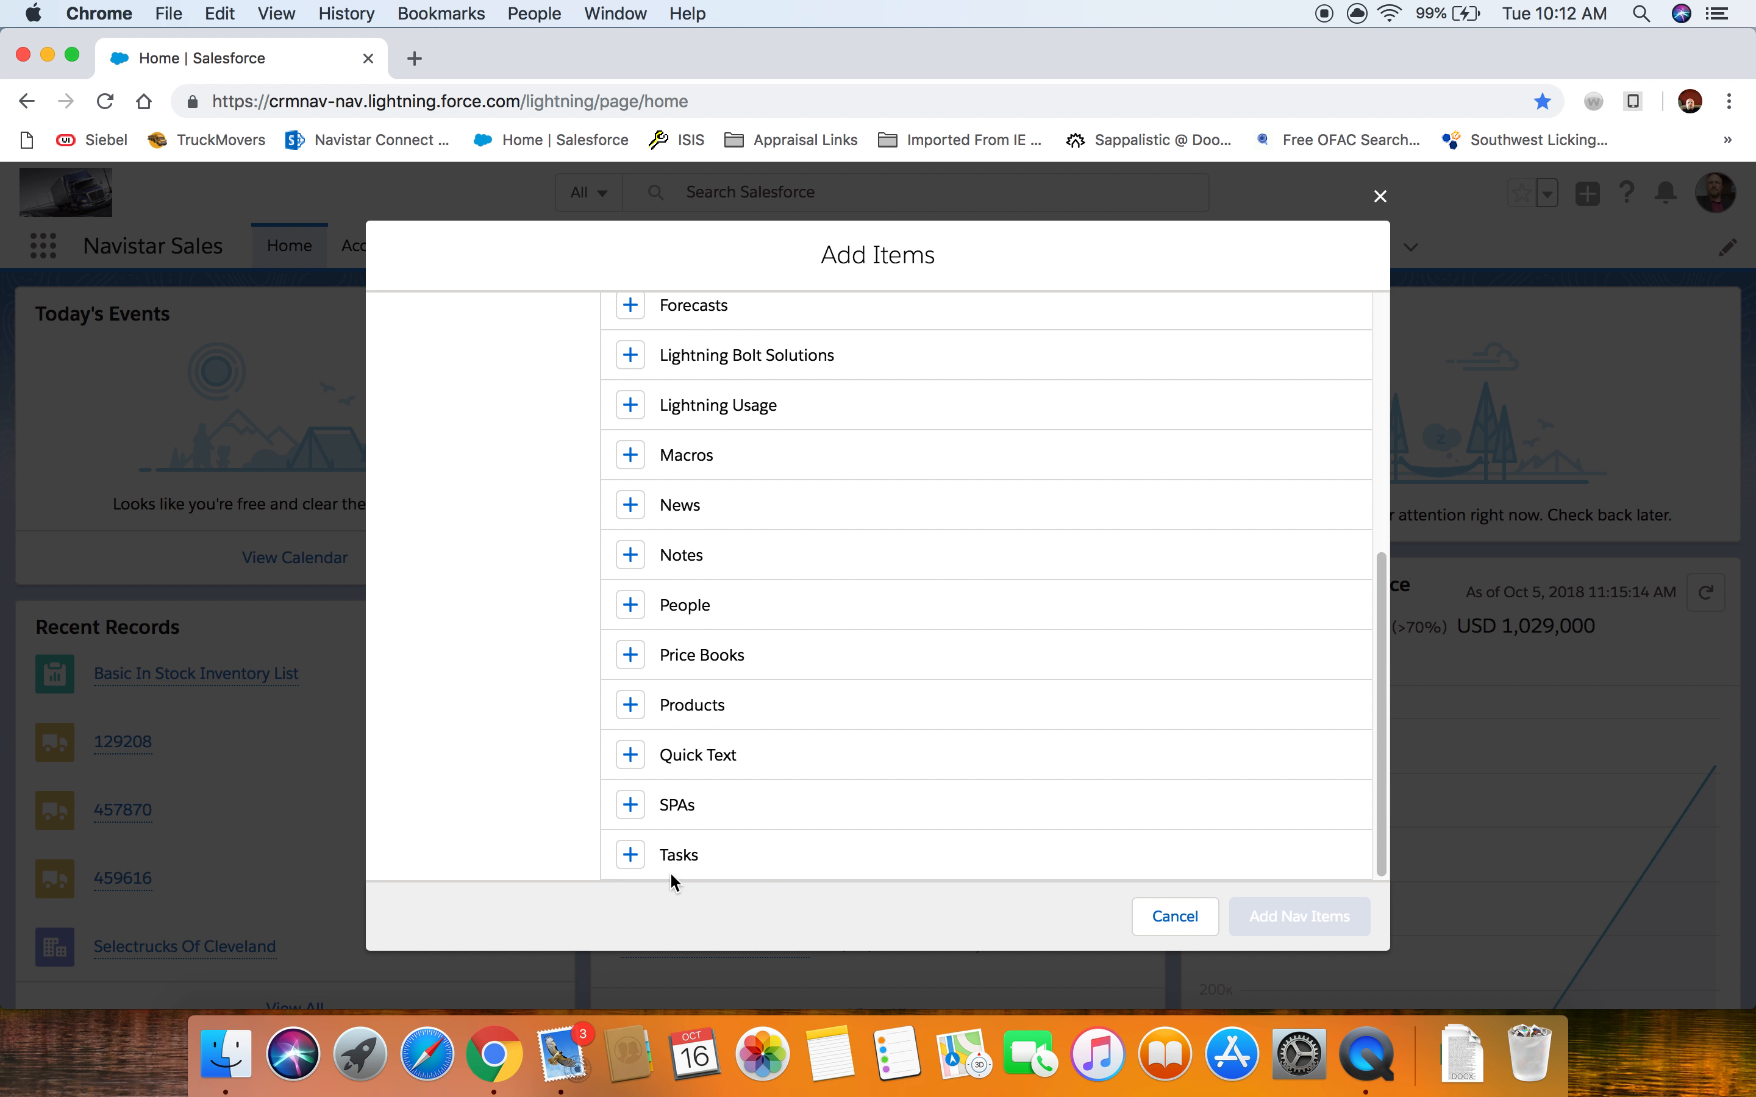
click(664, 859)
click(1321, 917)
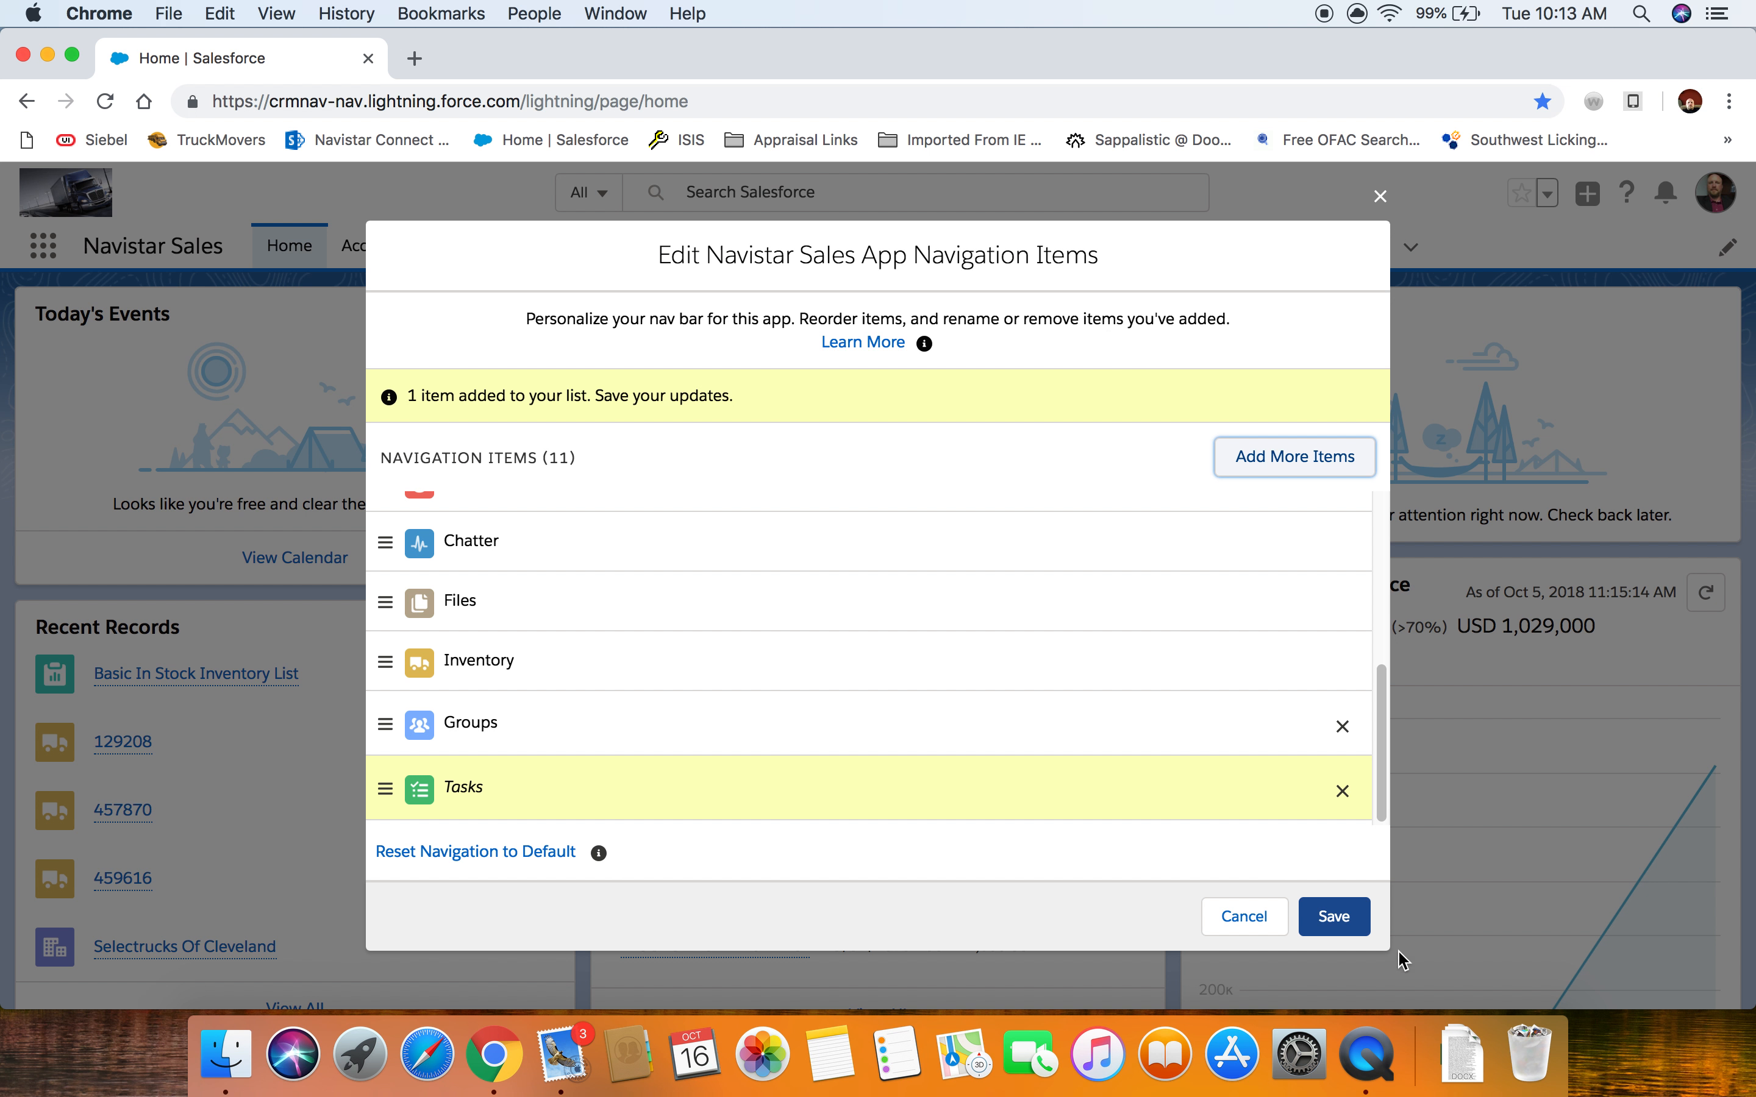
click(1333, 915)
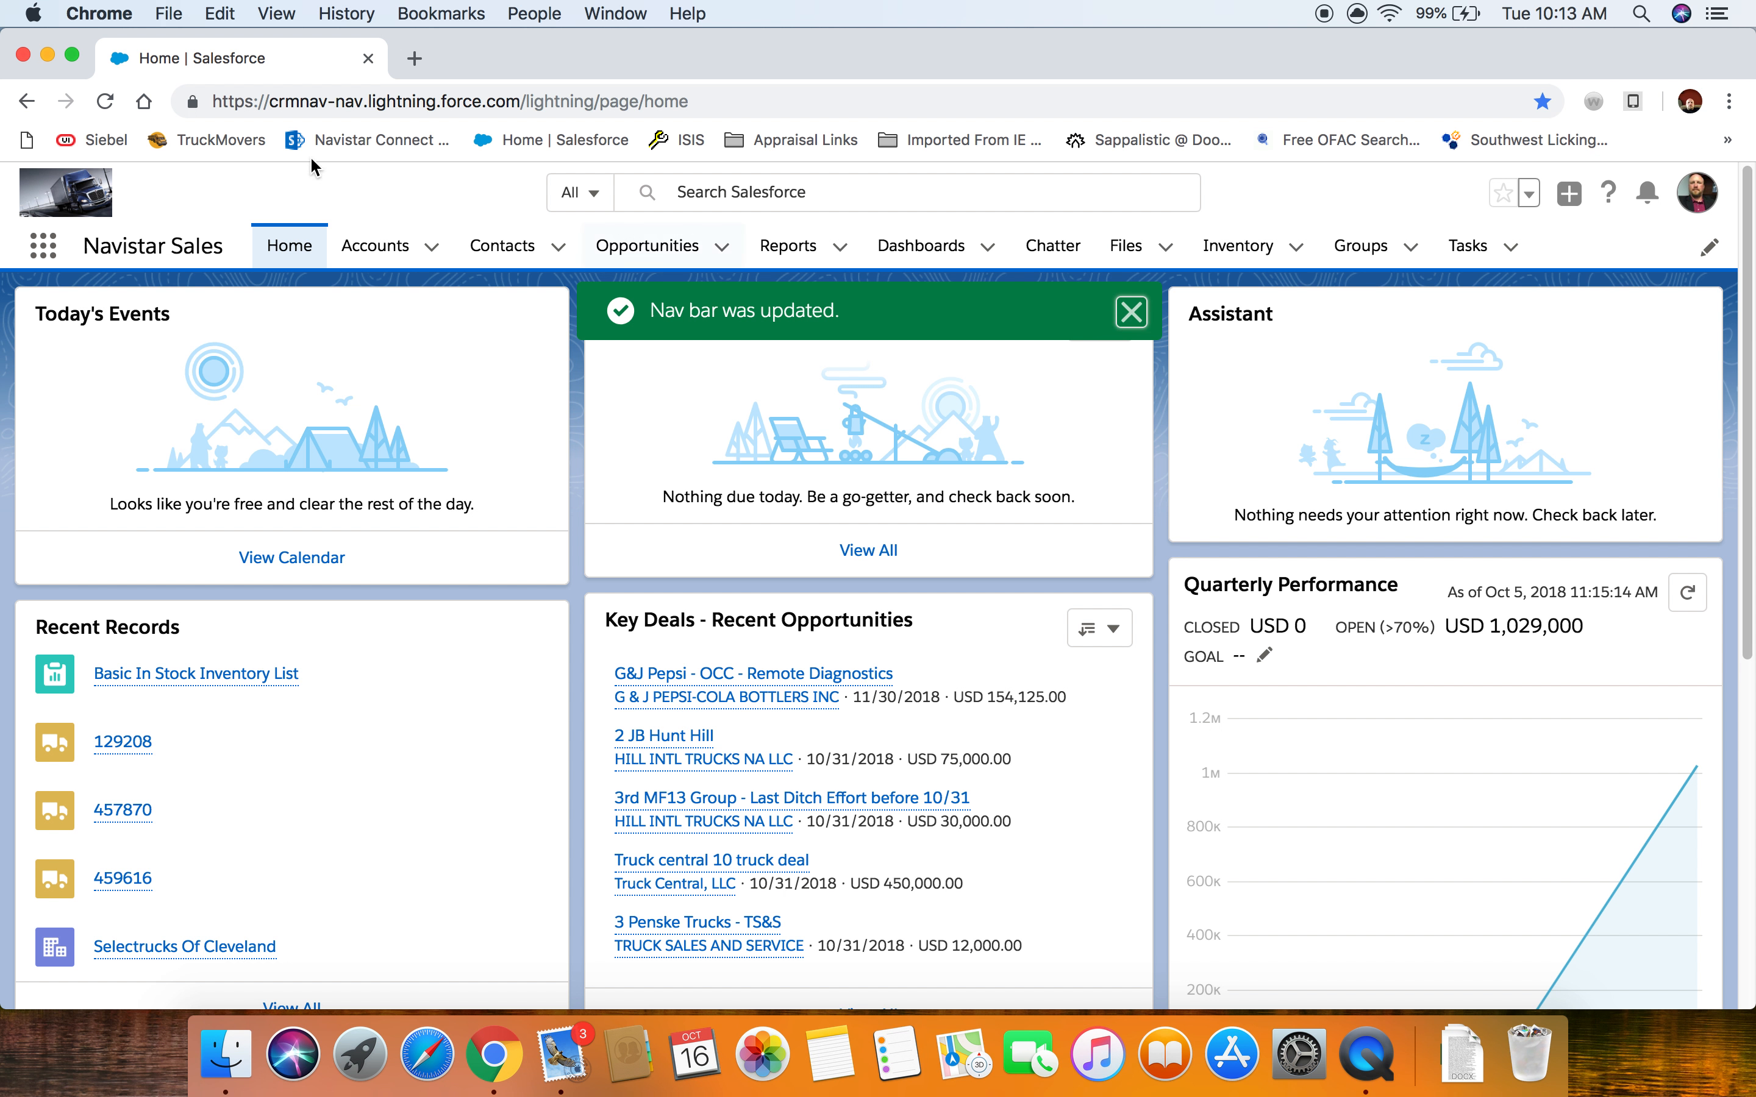
- Move the Tasks item directly after Home in the navigation bar and open the Tasks page with its list actions
drag(1469, 245, 371, 222)
drag(1465, 245, 392, 258)
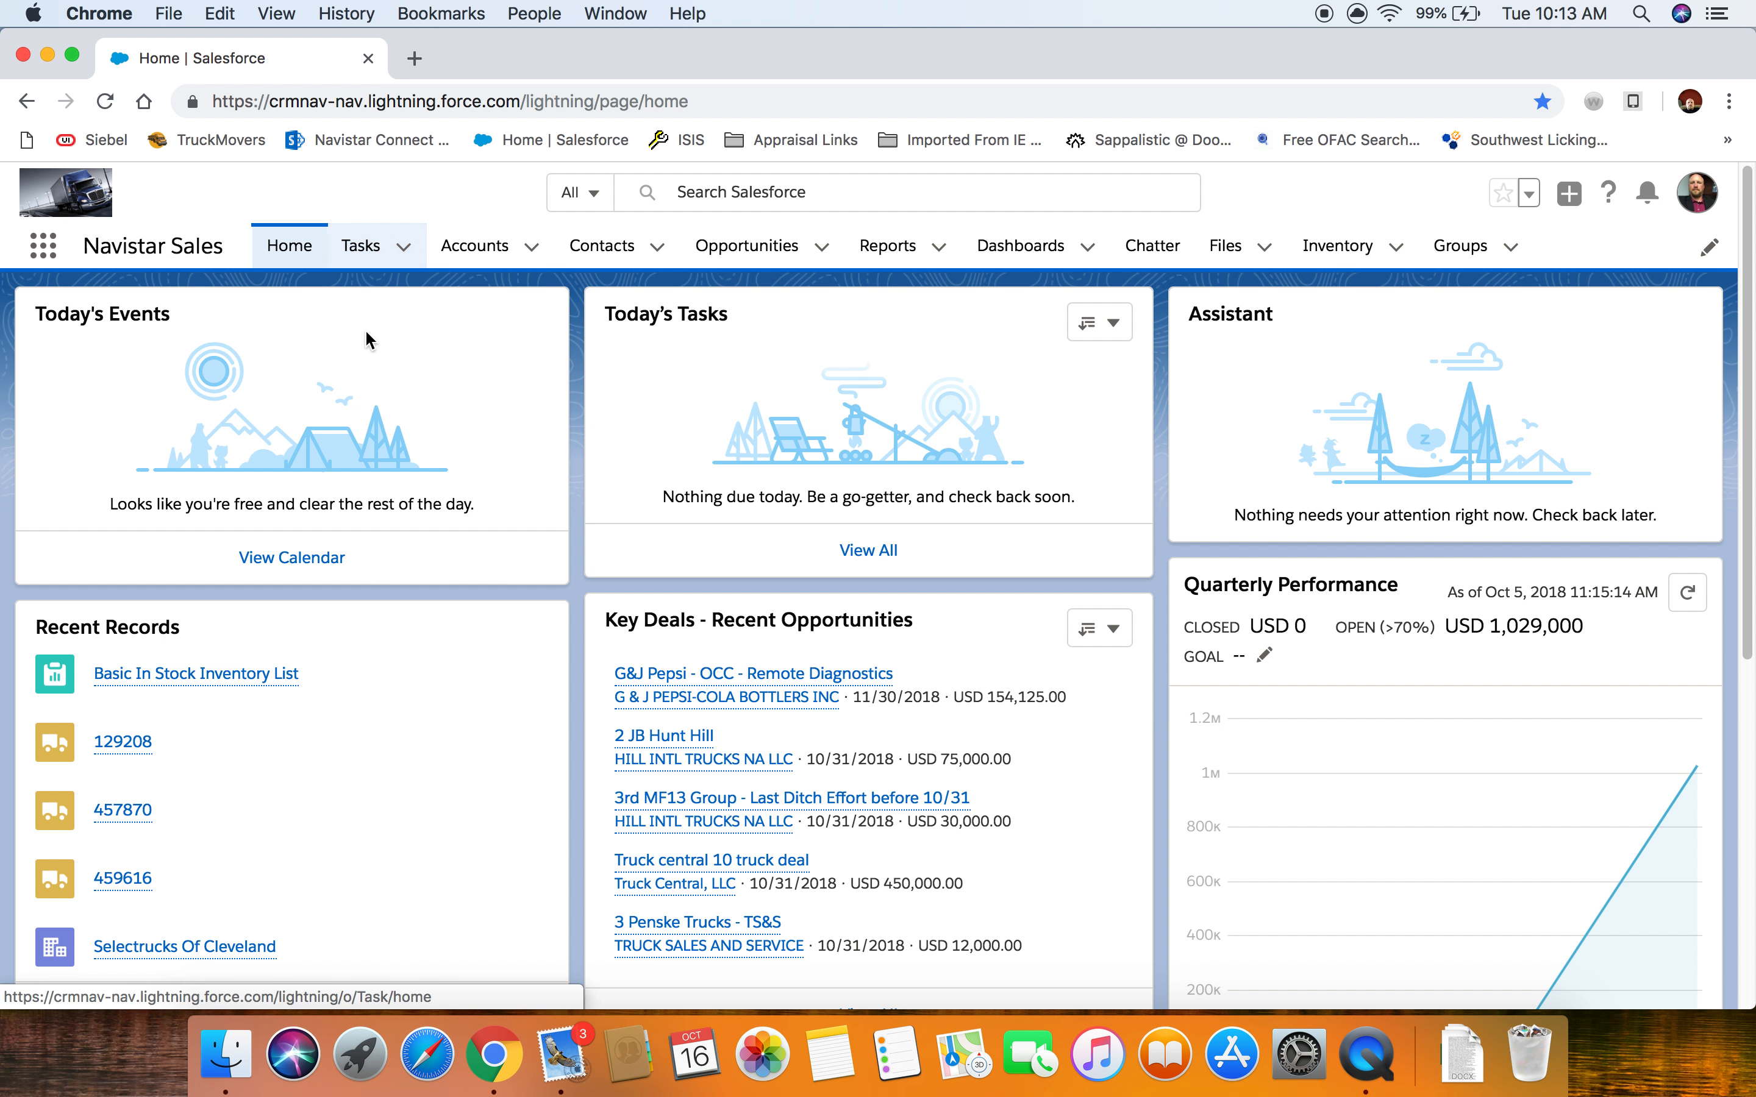
click(363, 251)
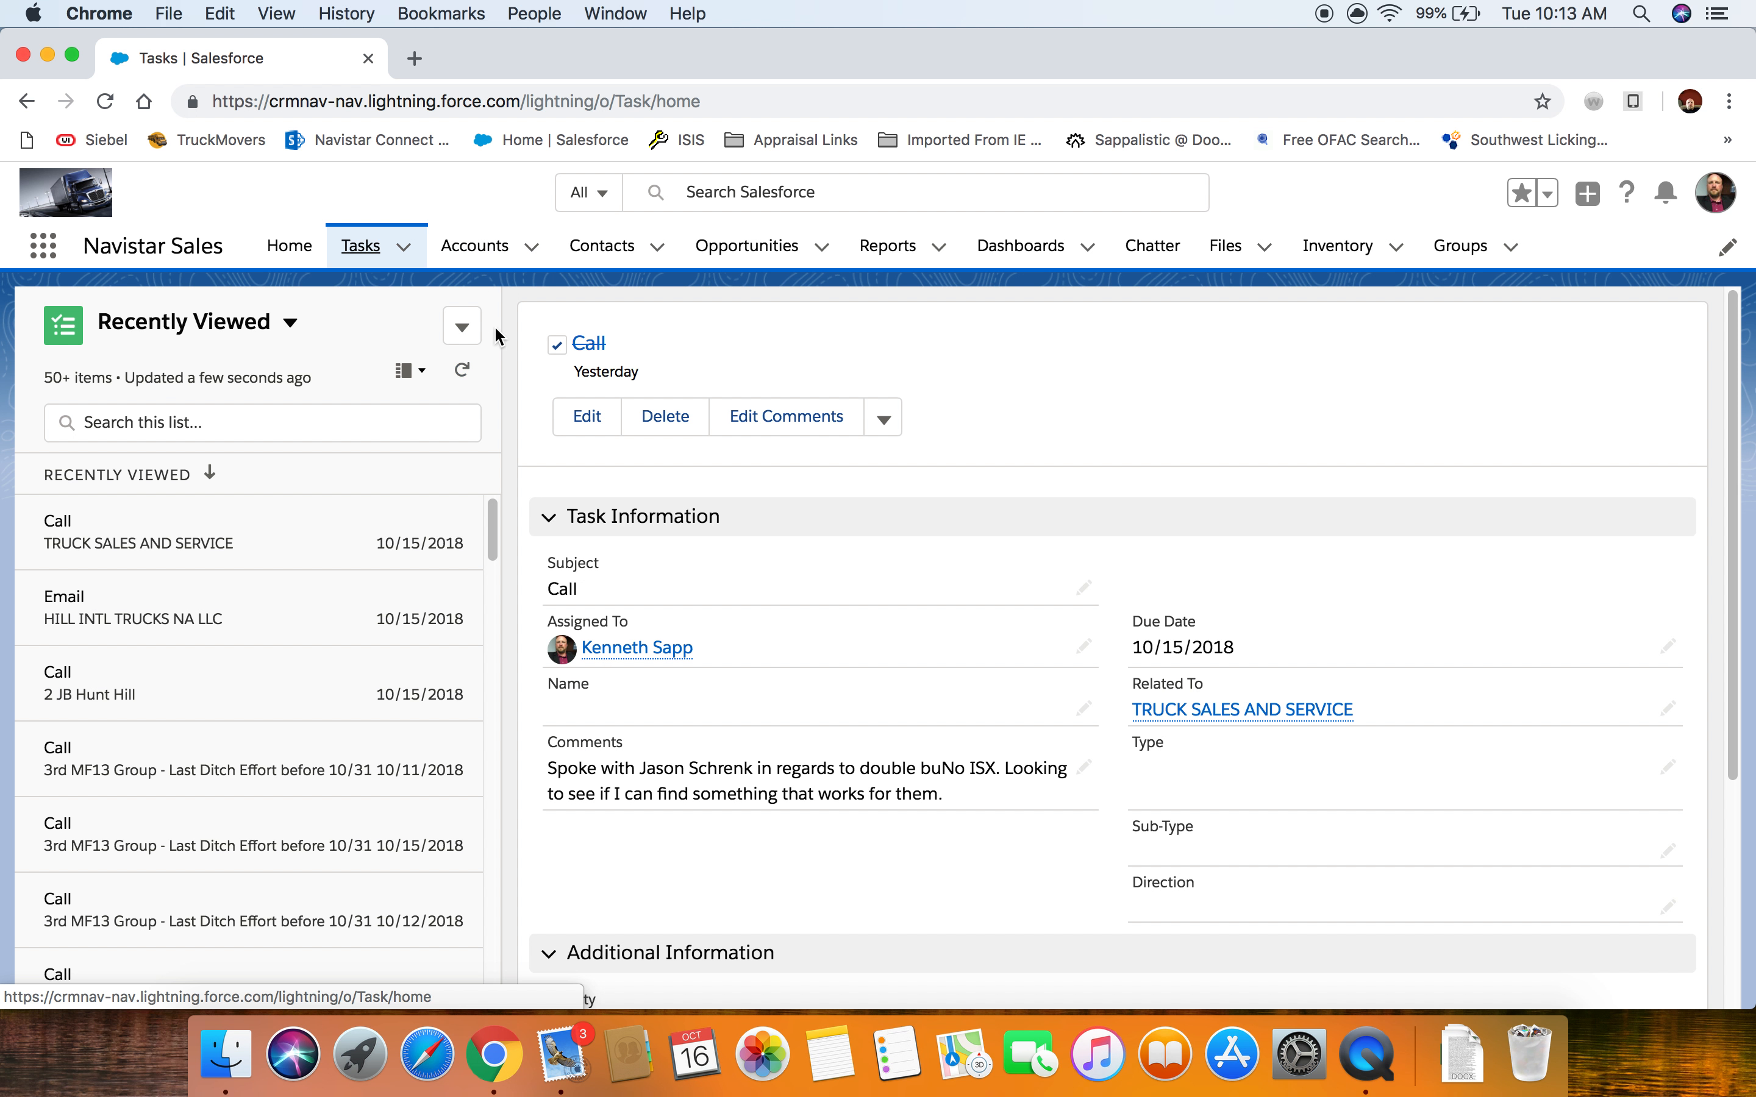
click(462, 327)
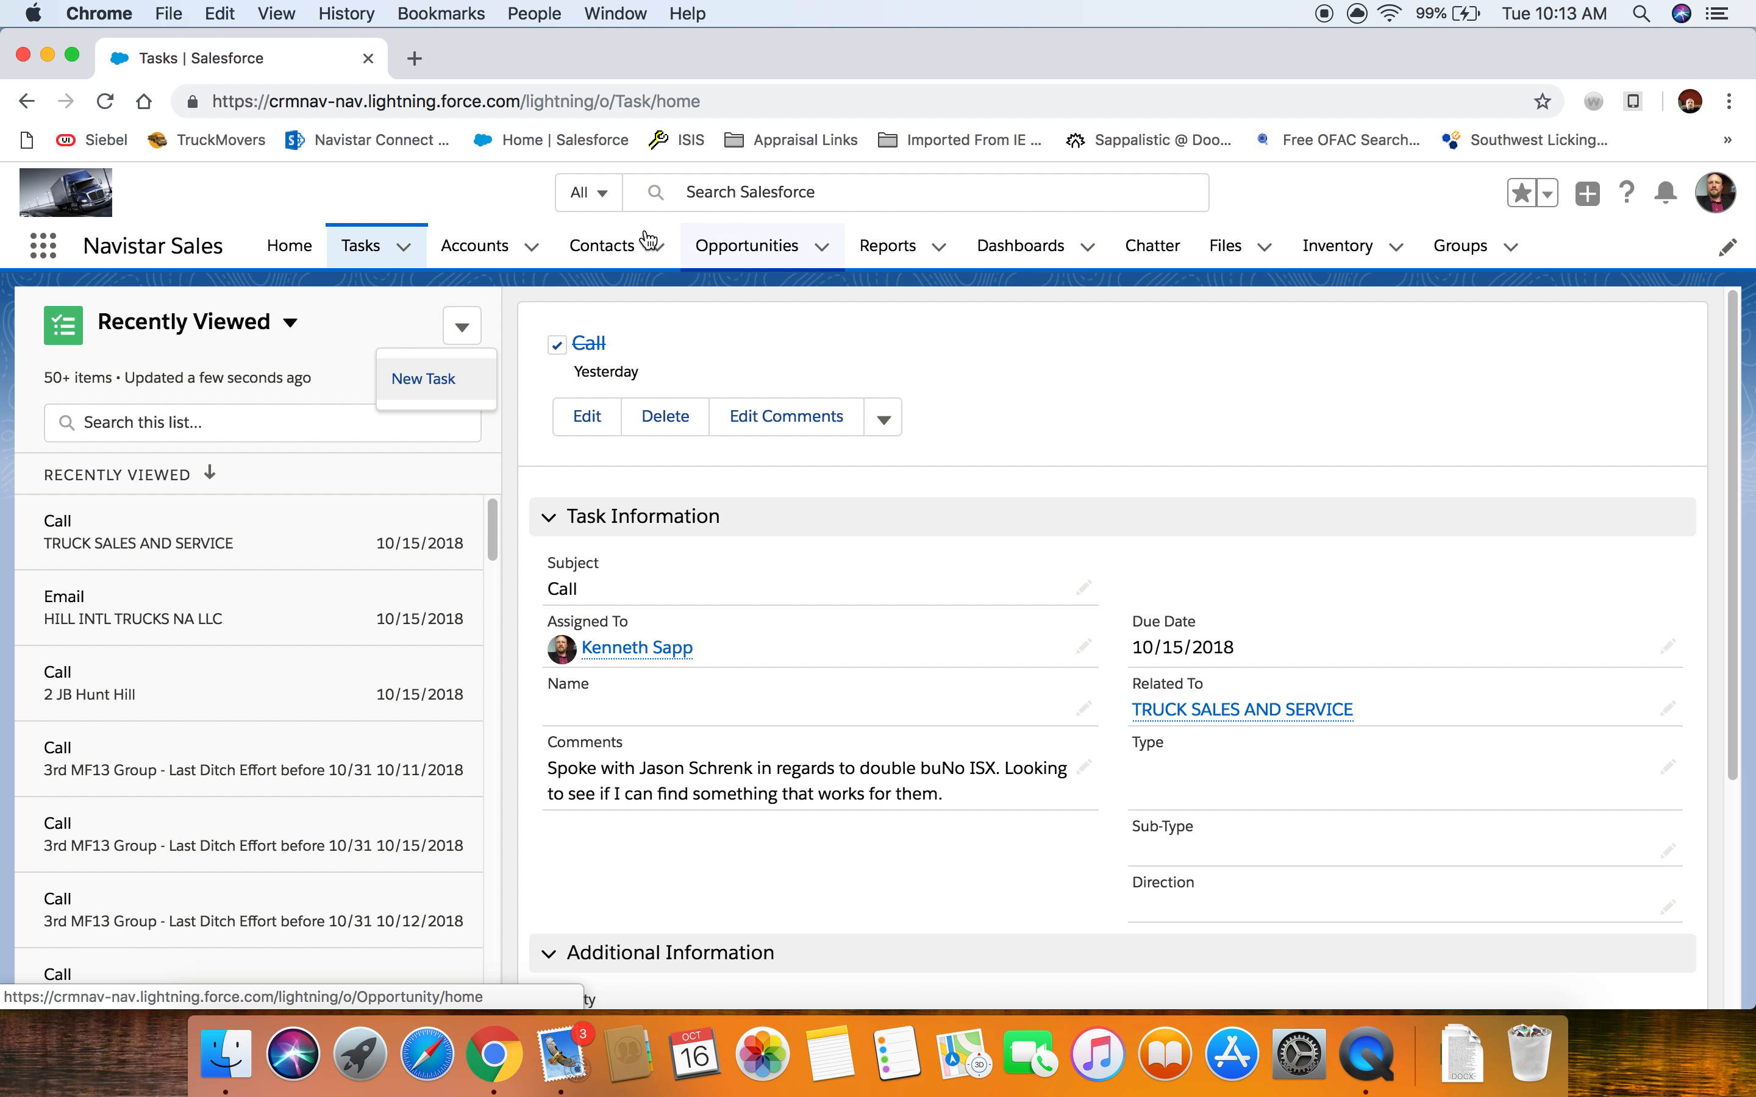
- Open the Selectrucks Of Cleveland account and review the fields of its New Task activity form
click(488, 266)
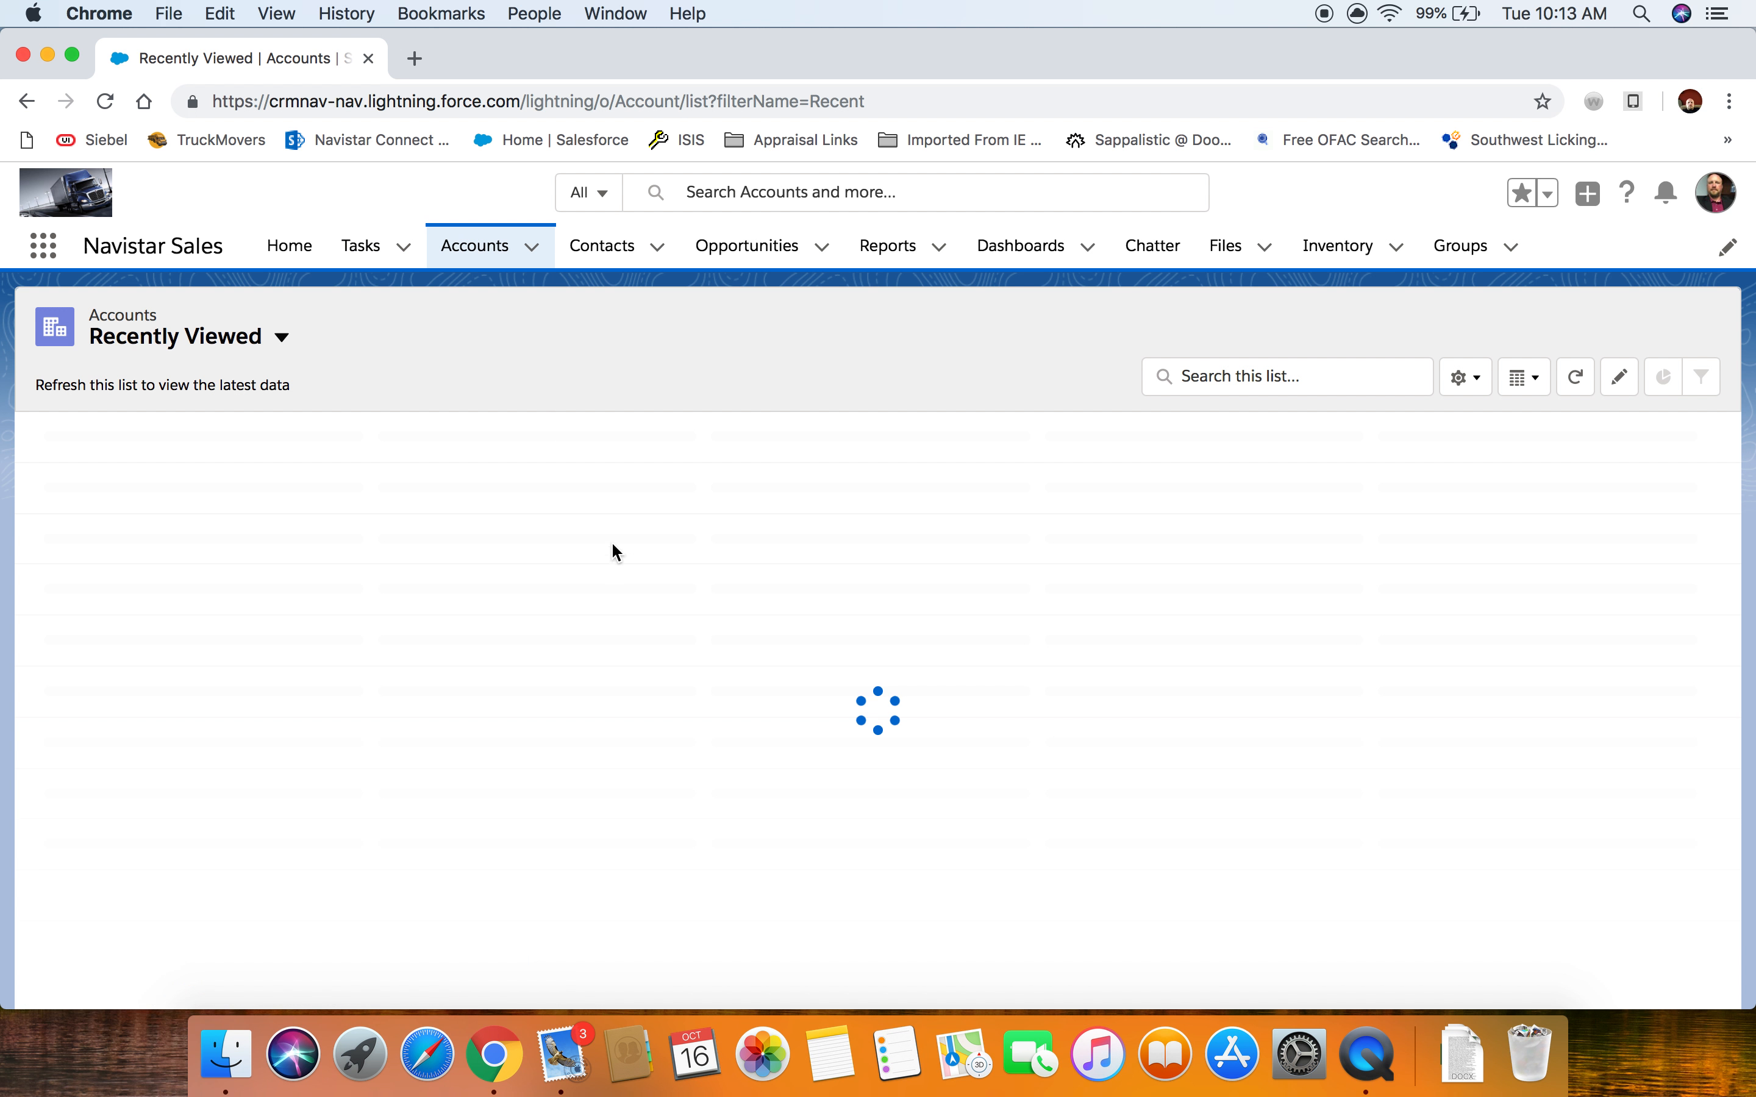
click(160, 472)
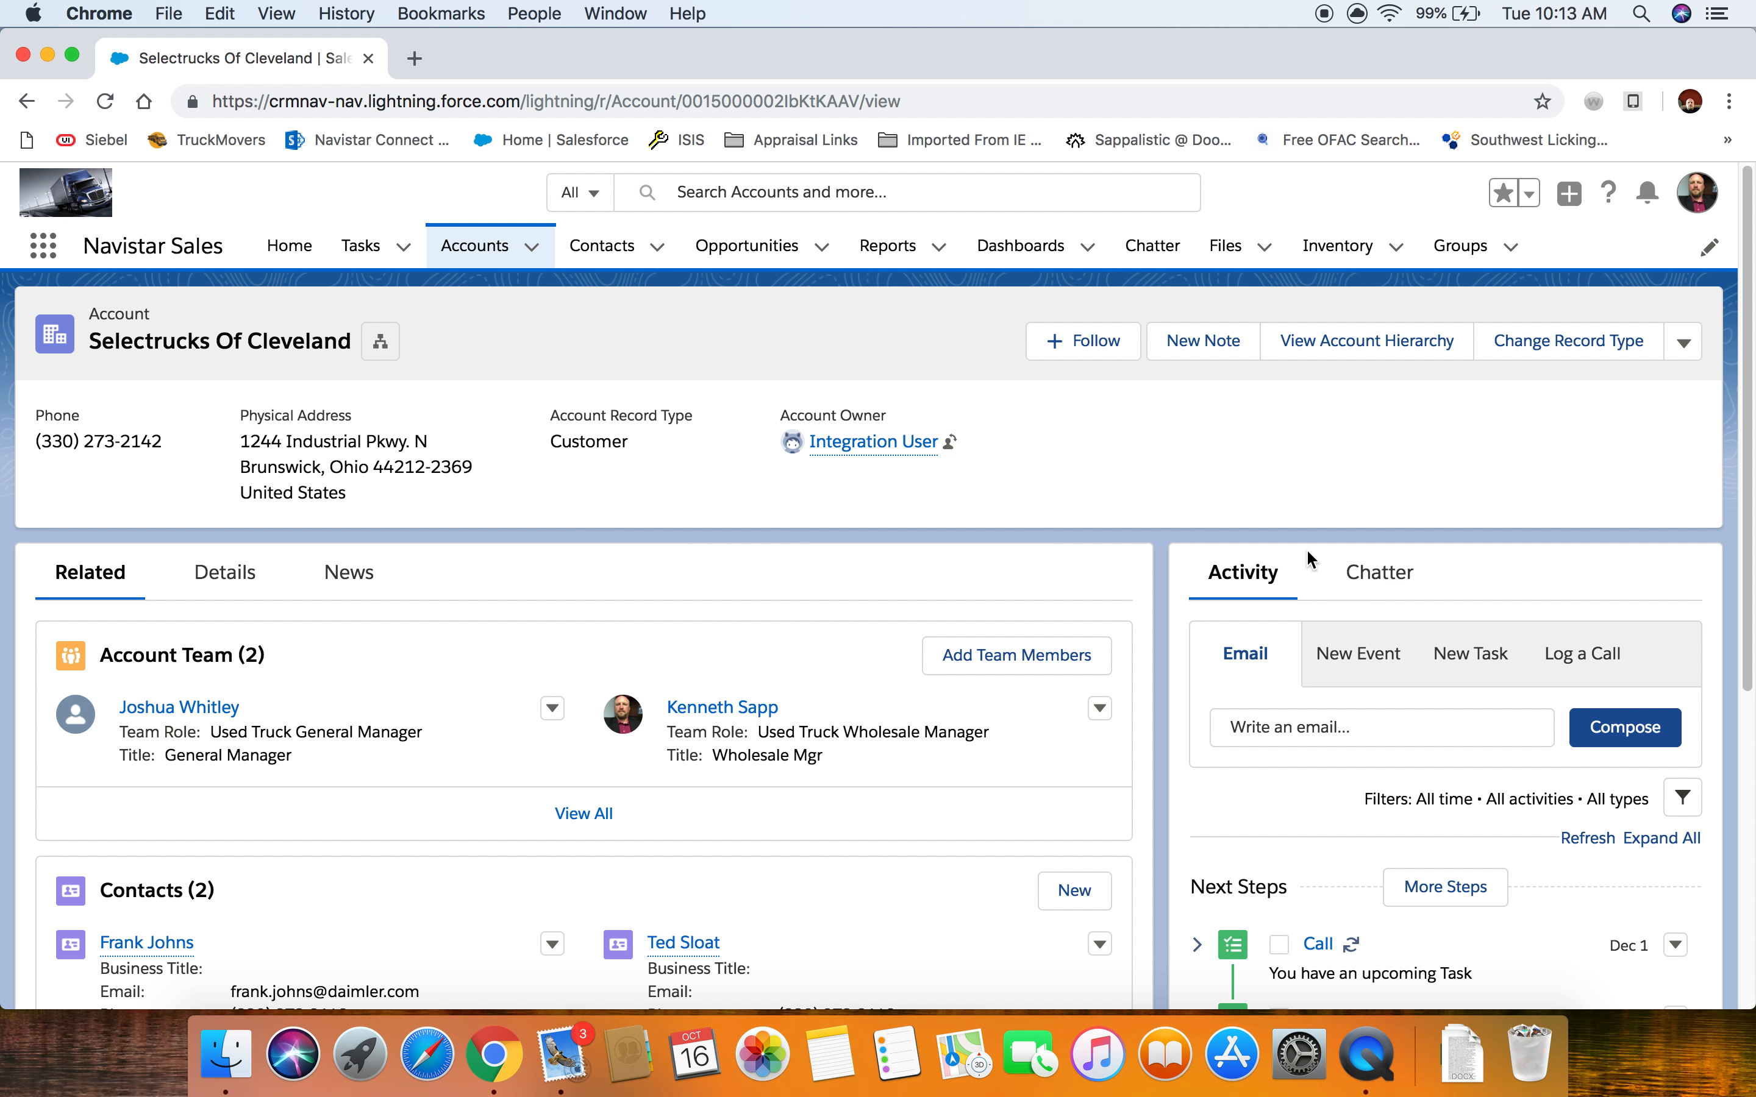
click(1484, 614)
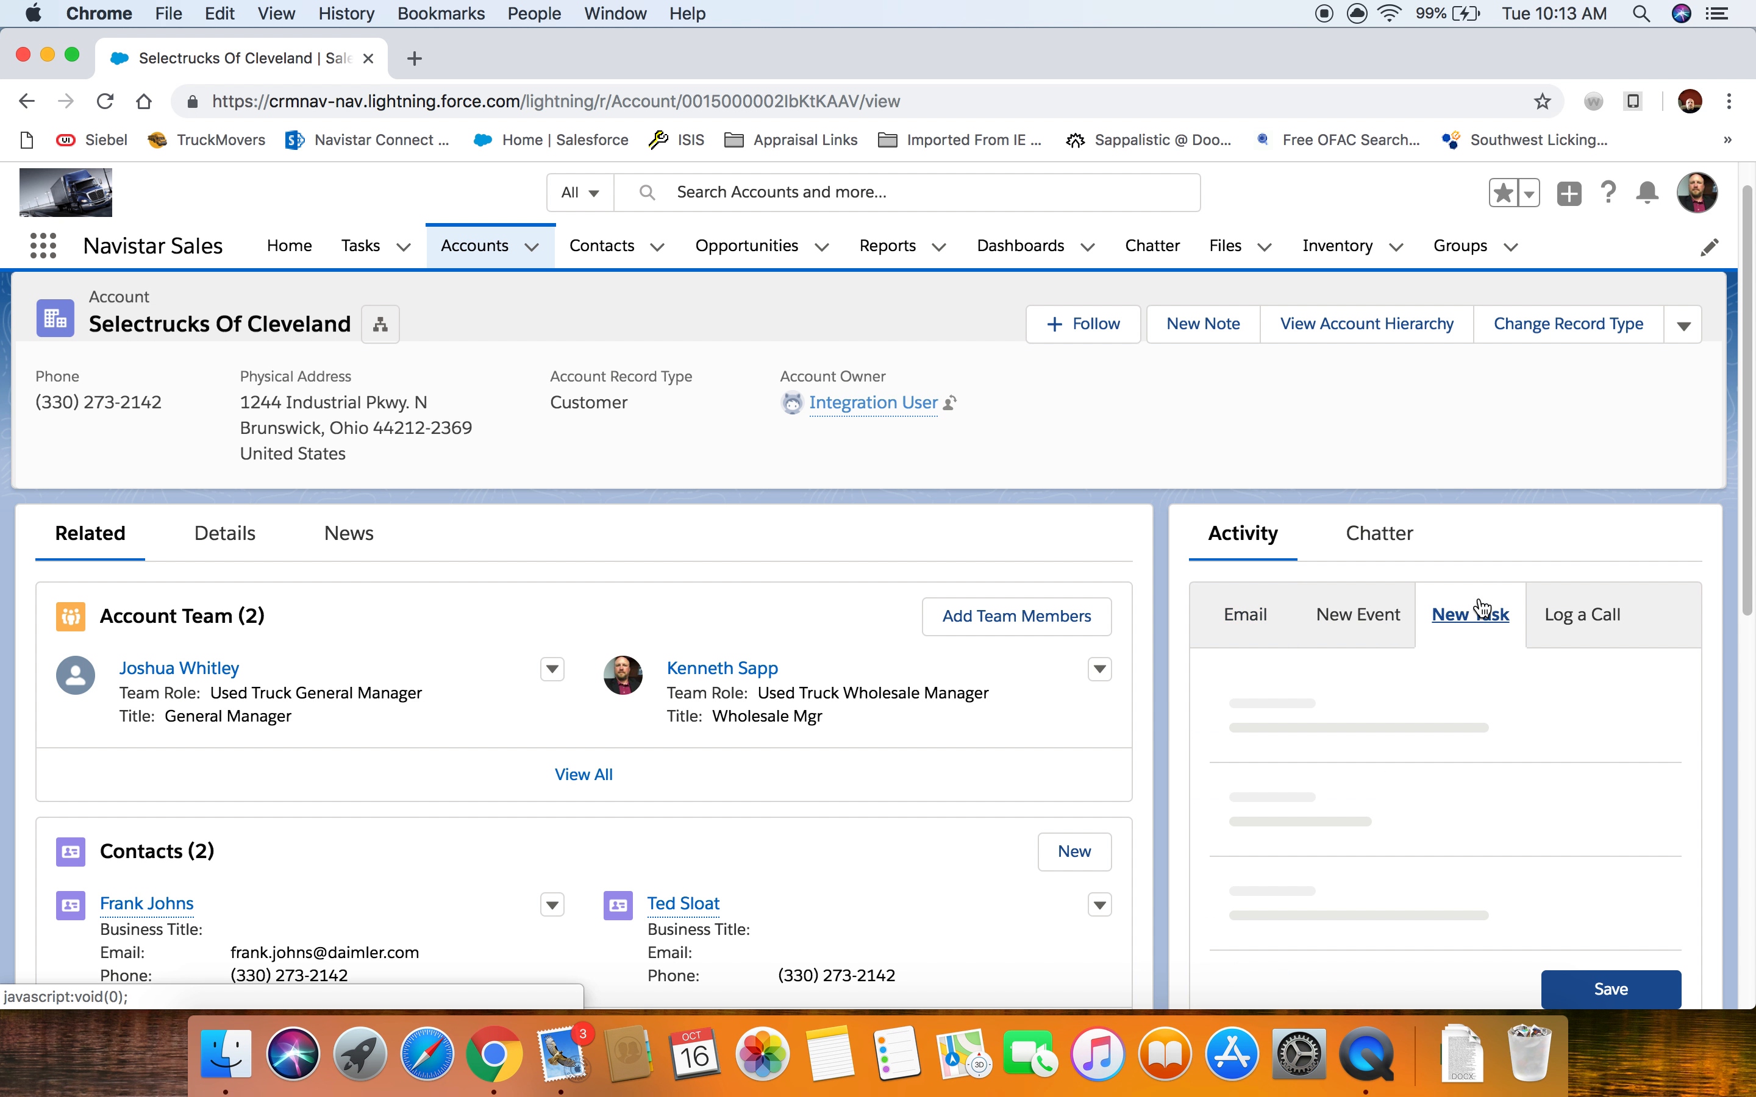
scroll(1444, 667, down, 3)
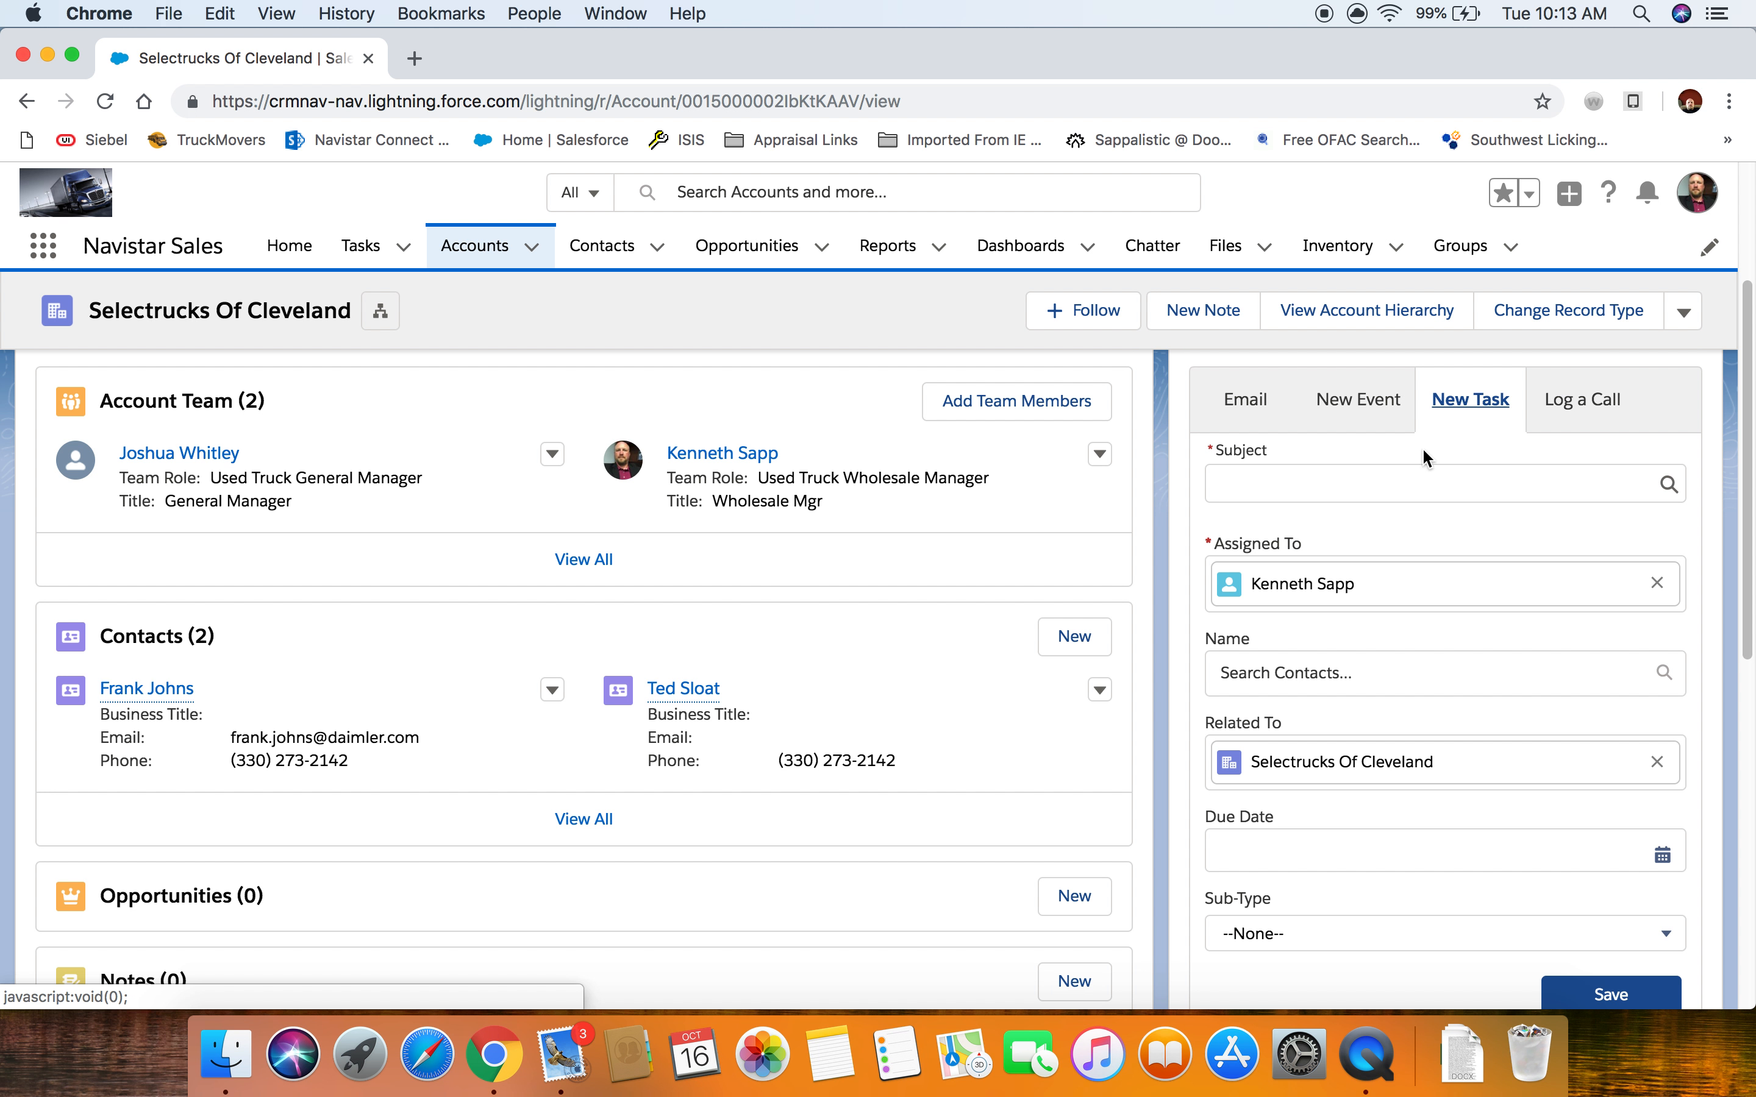
scroll(1228, 717, down, 1)
scroll(1277, 798, down, 2)
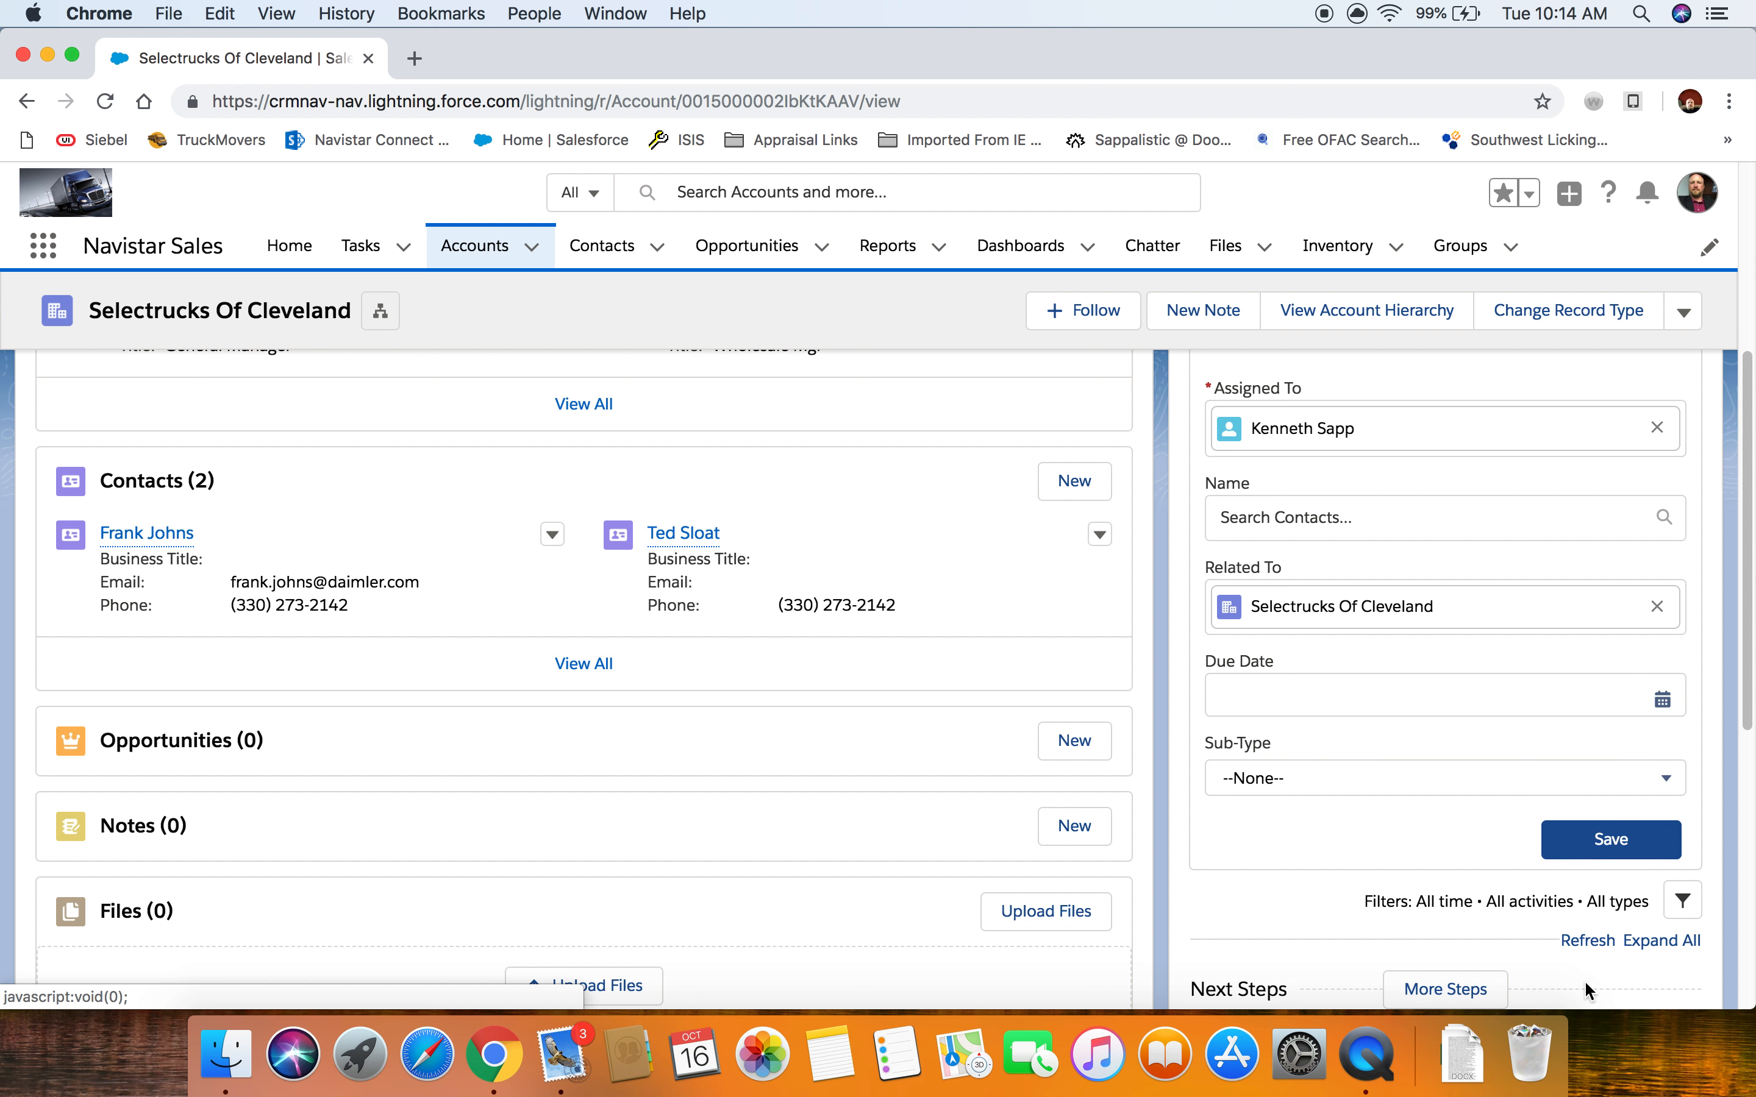
scroll(1606, 788, up, 1)
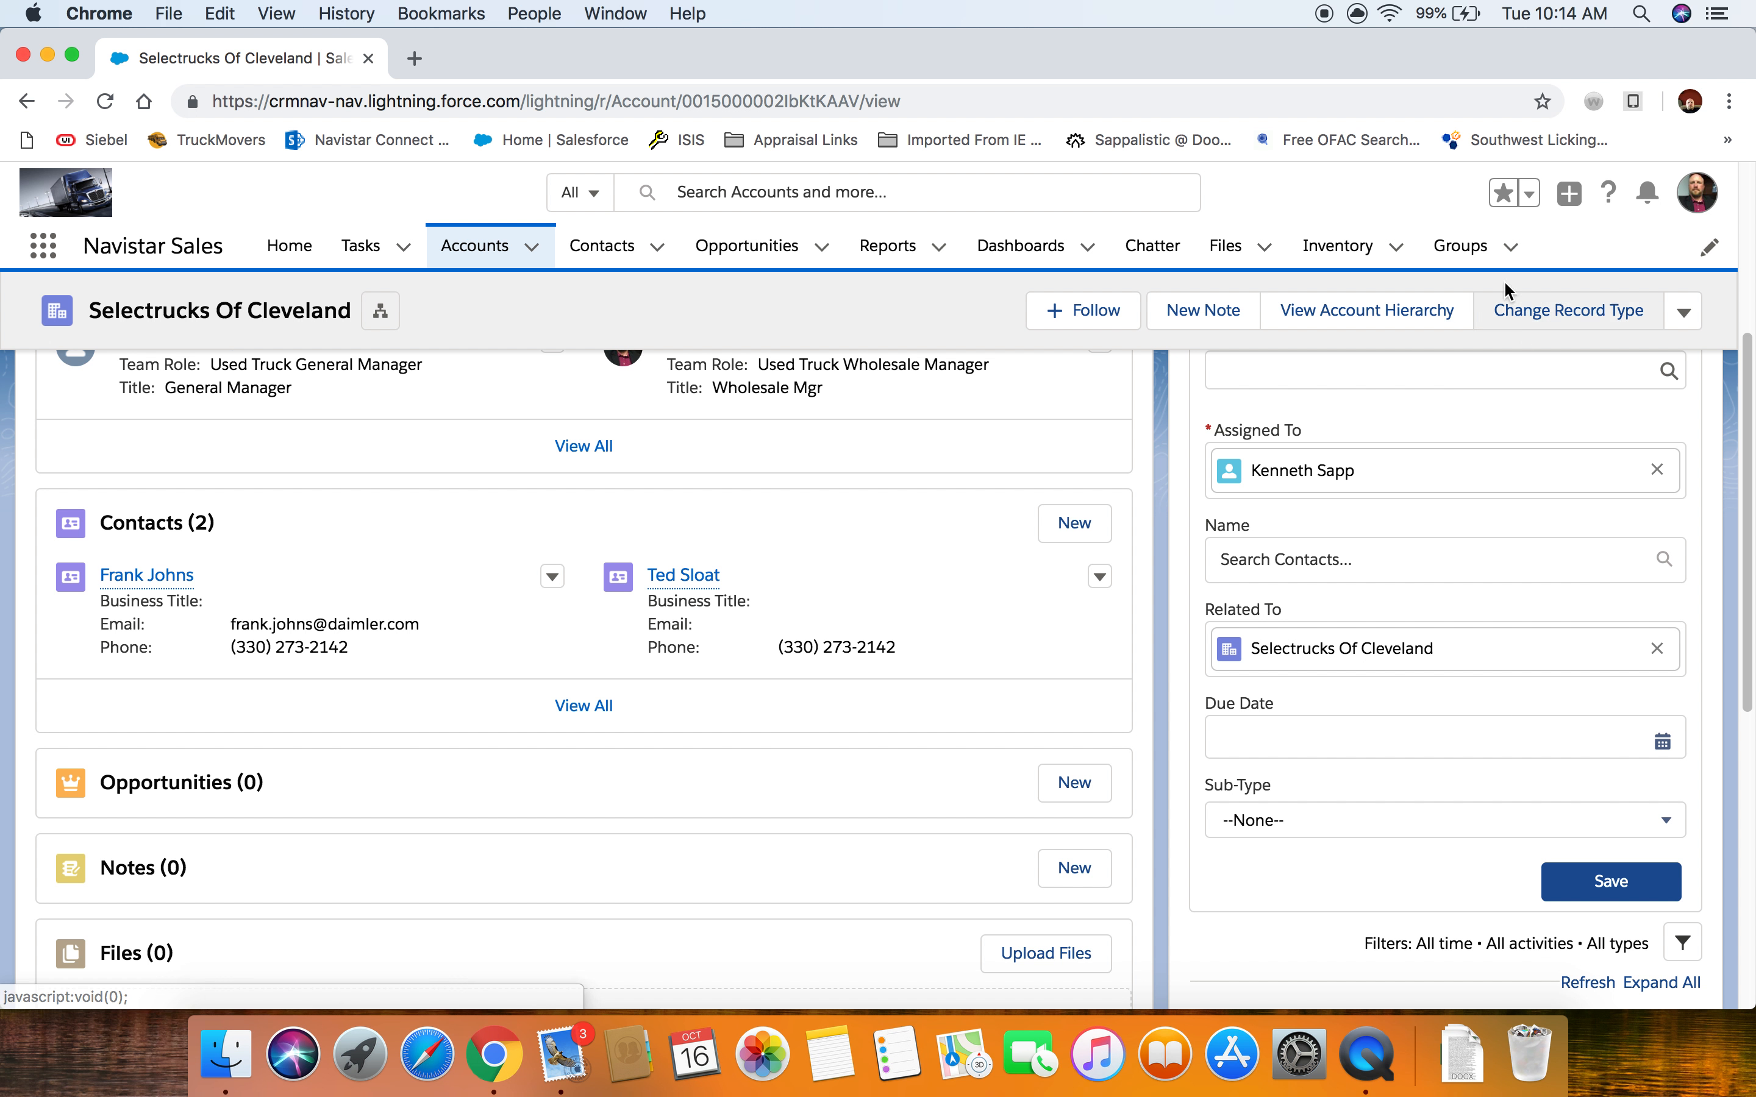
- Start a new task from the Tasks page and enter Test as its subject
click(370, 251)
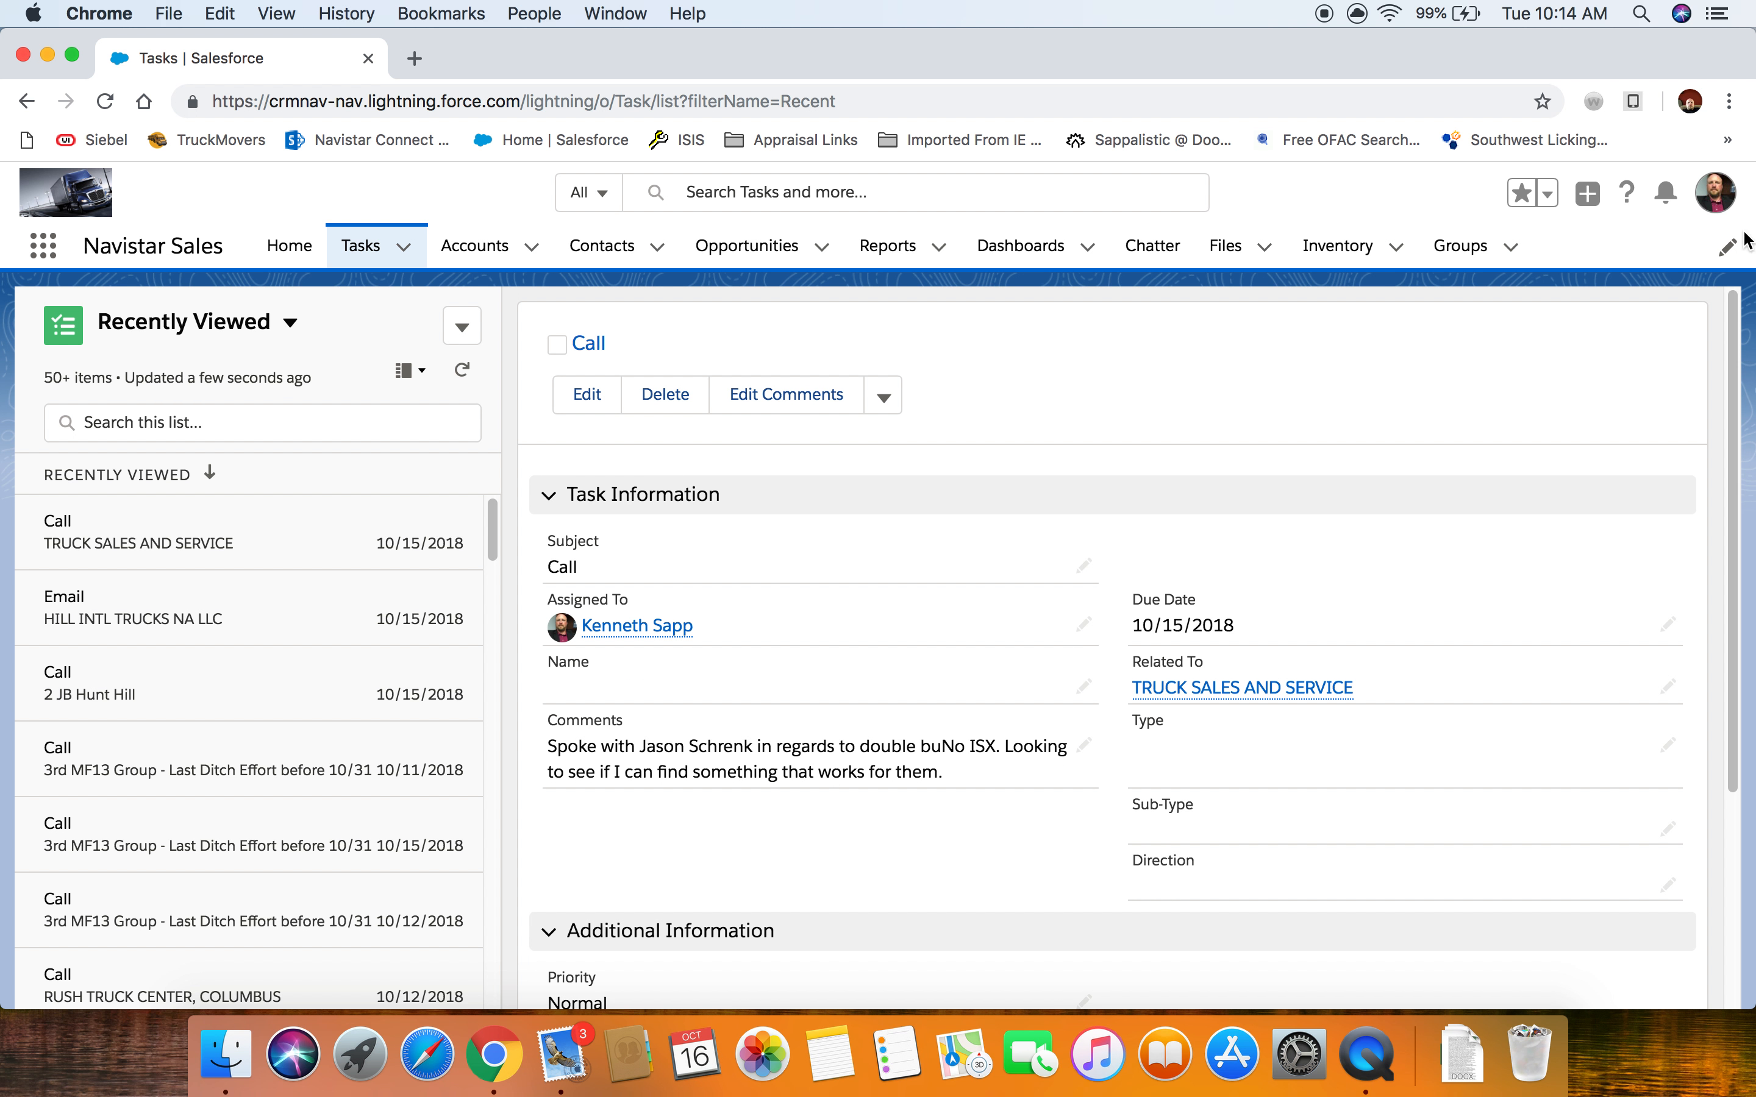
click(479, 328)
click(421, 396)
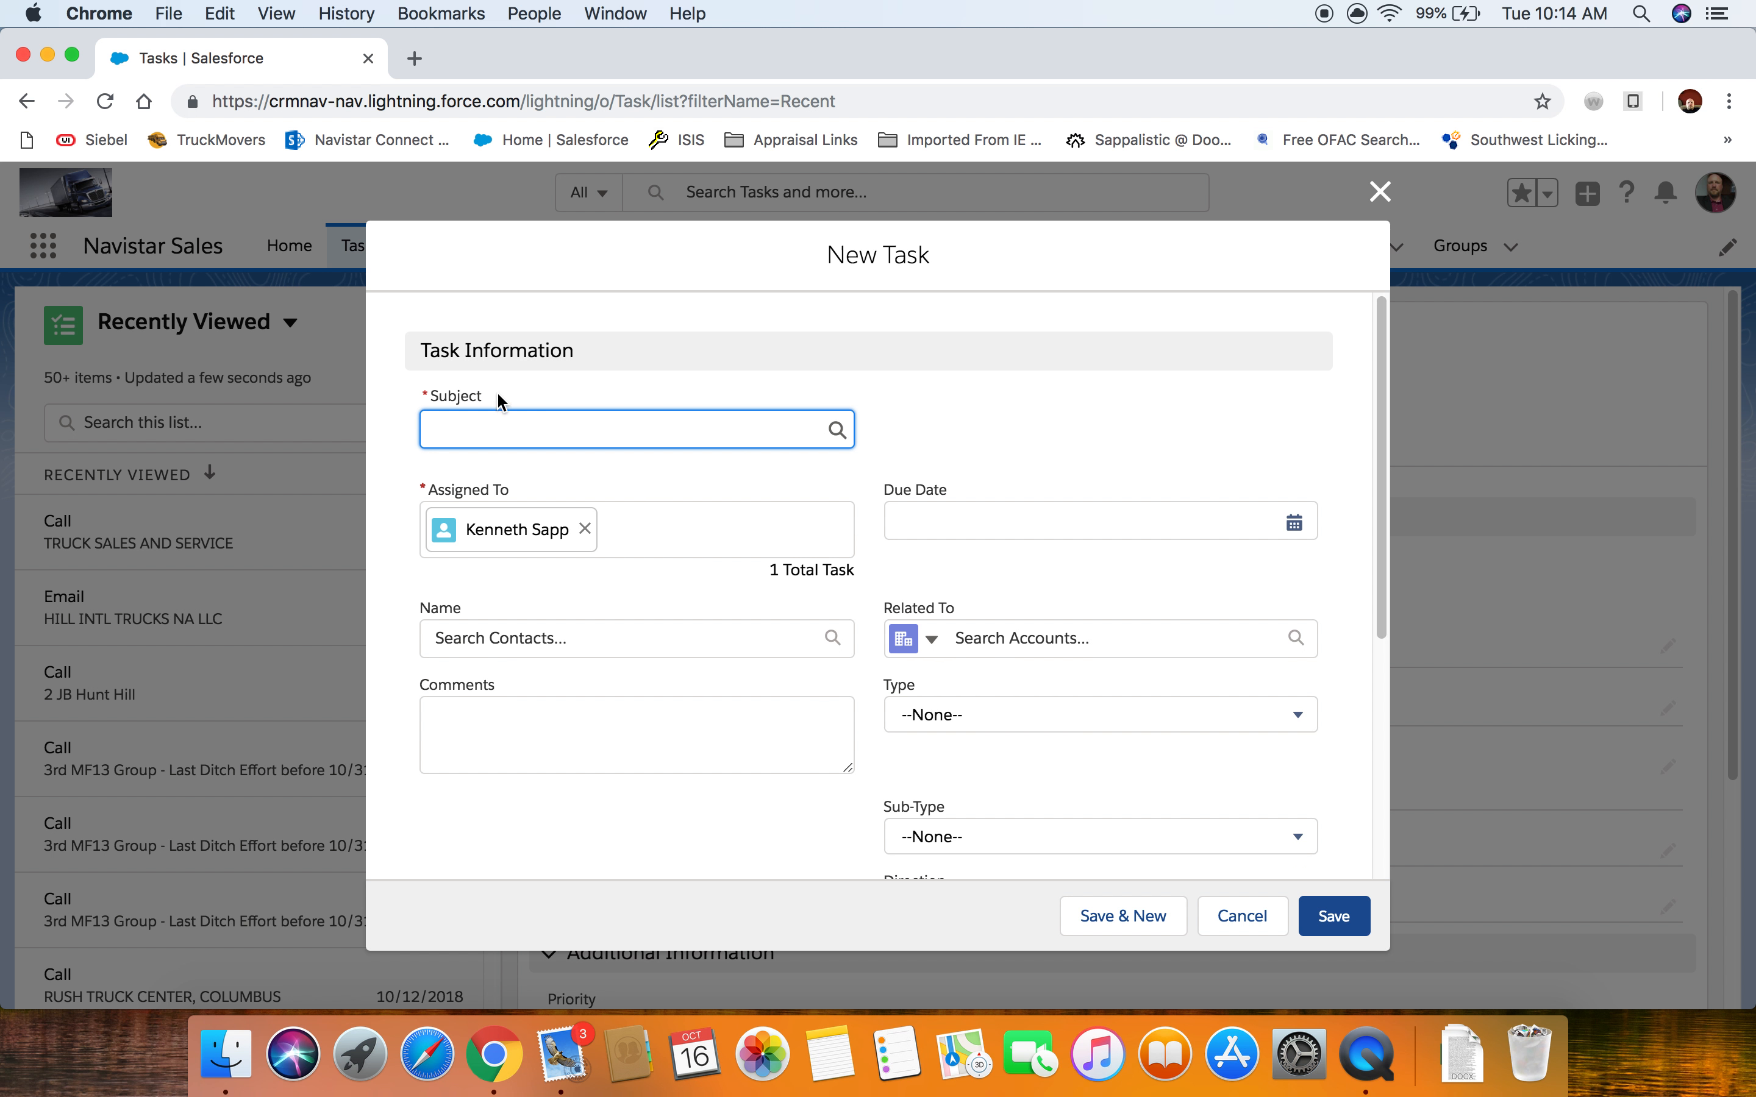
text(Test)
- Search accounts for "hil" and relate the task to the dealer HILL INTL TRUCKS NA LLC
click(1019, 642)
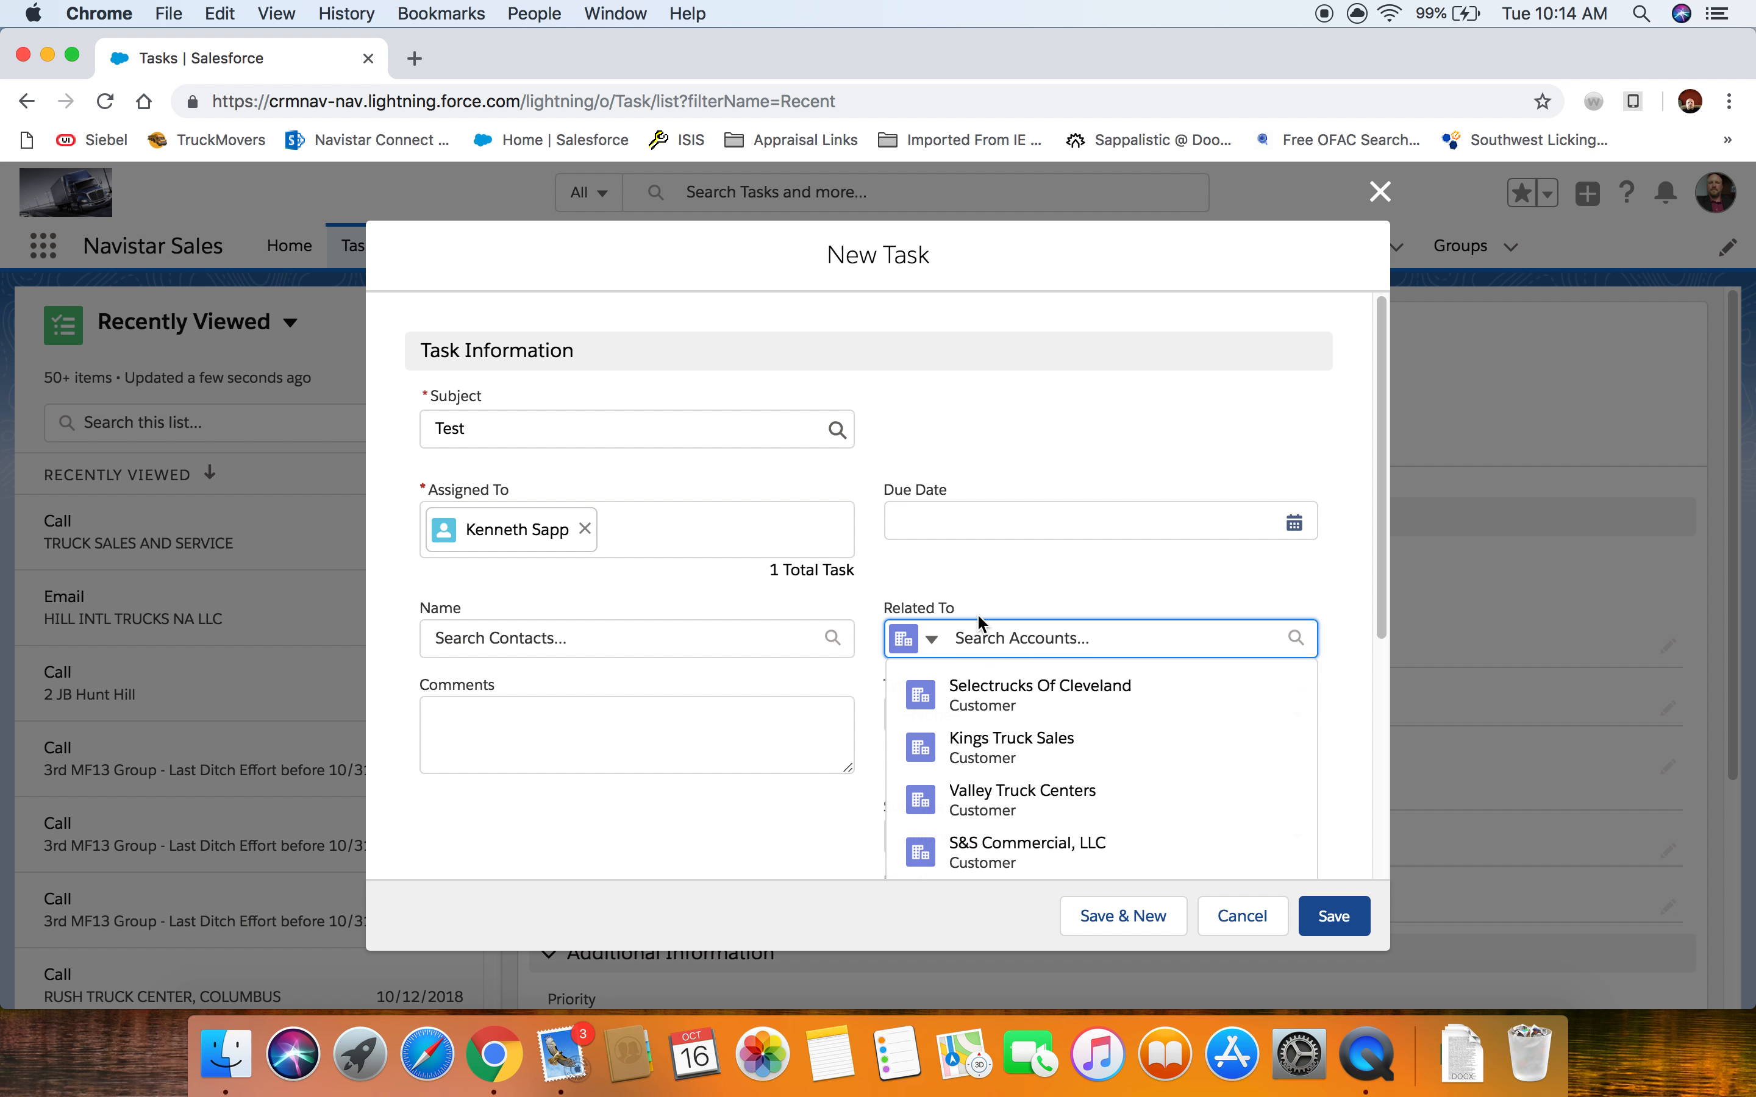
text(hil)
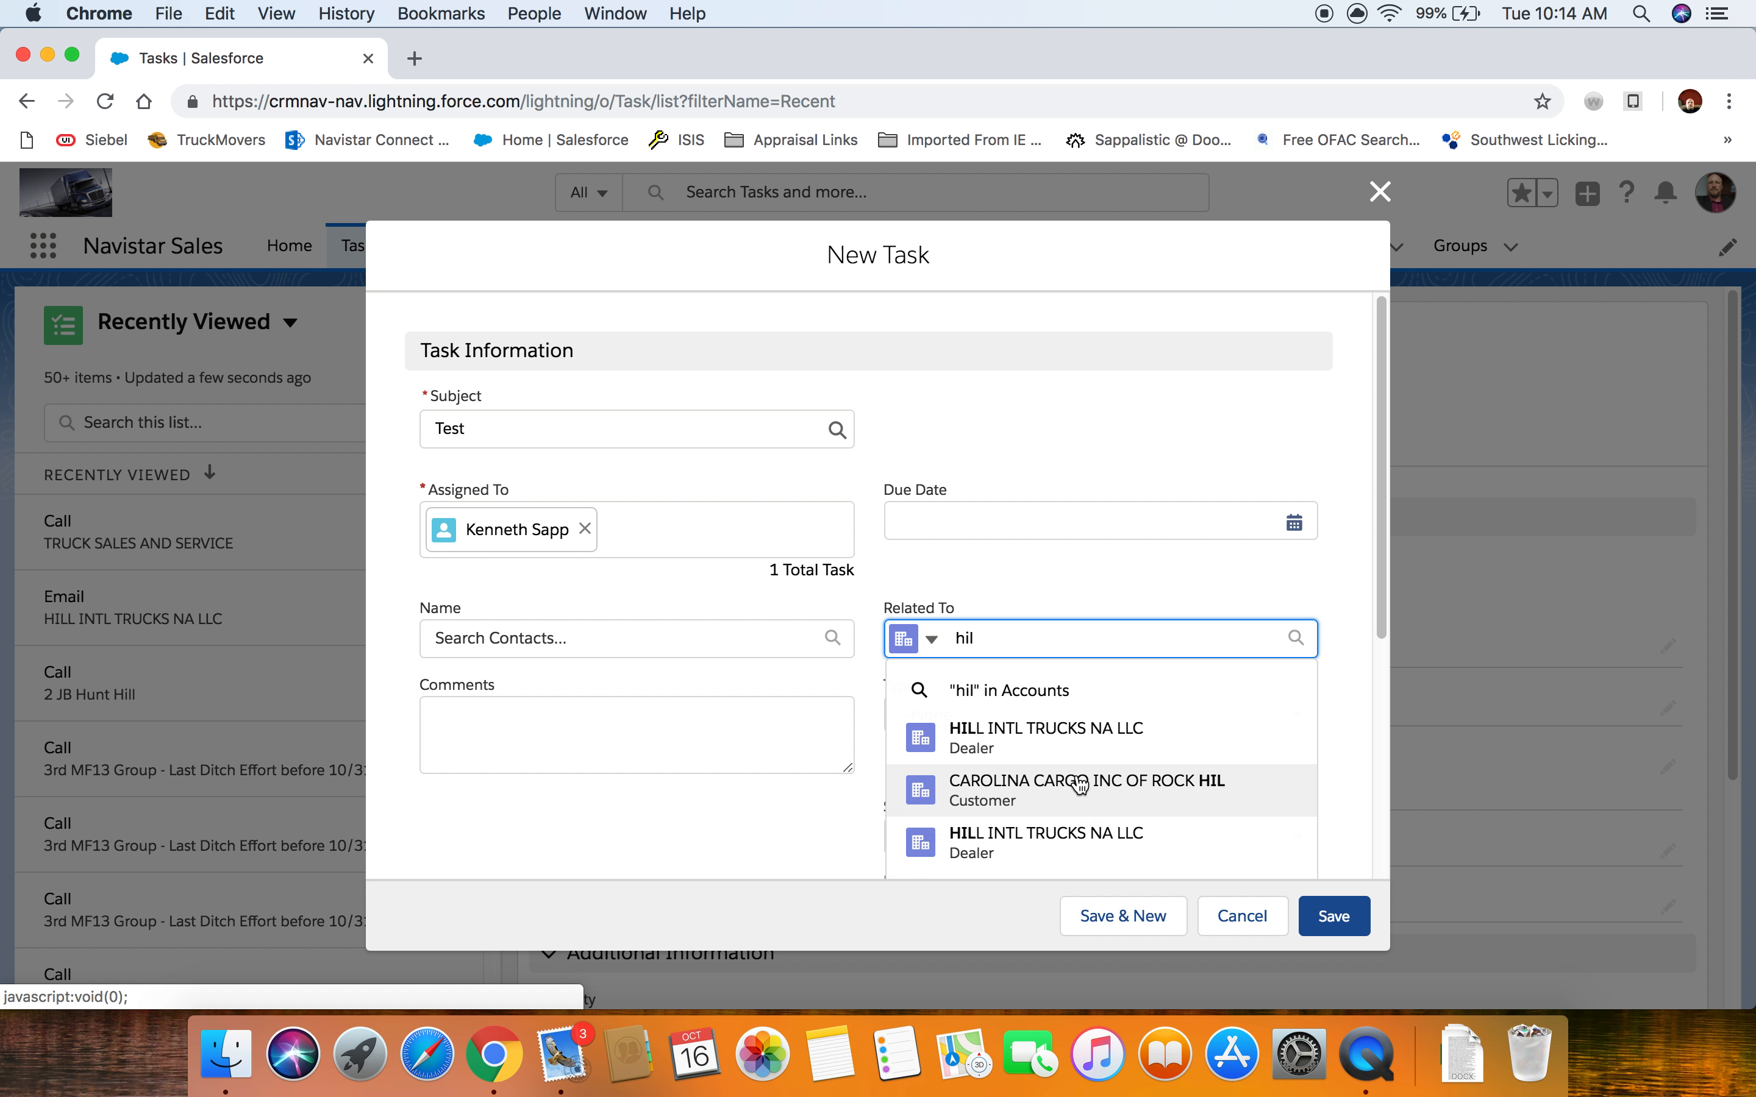
click(1016, 738)
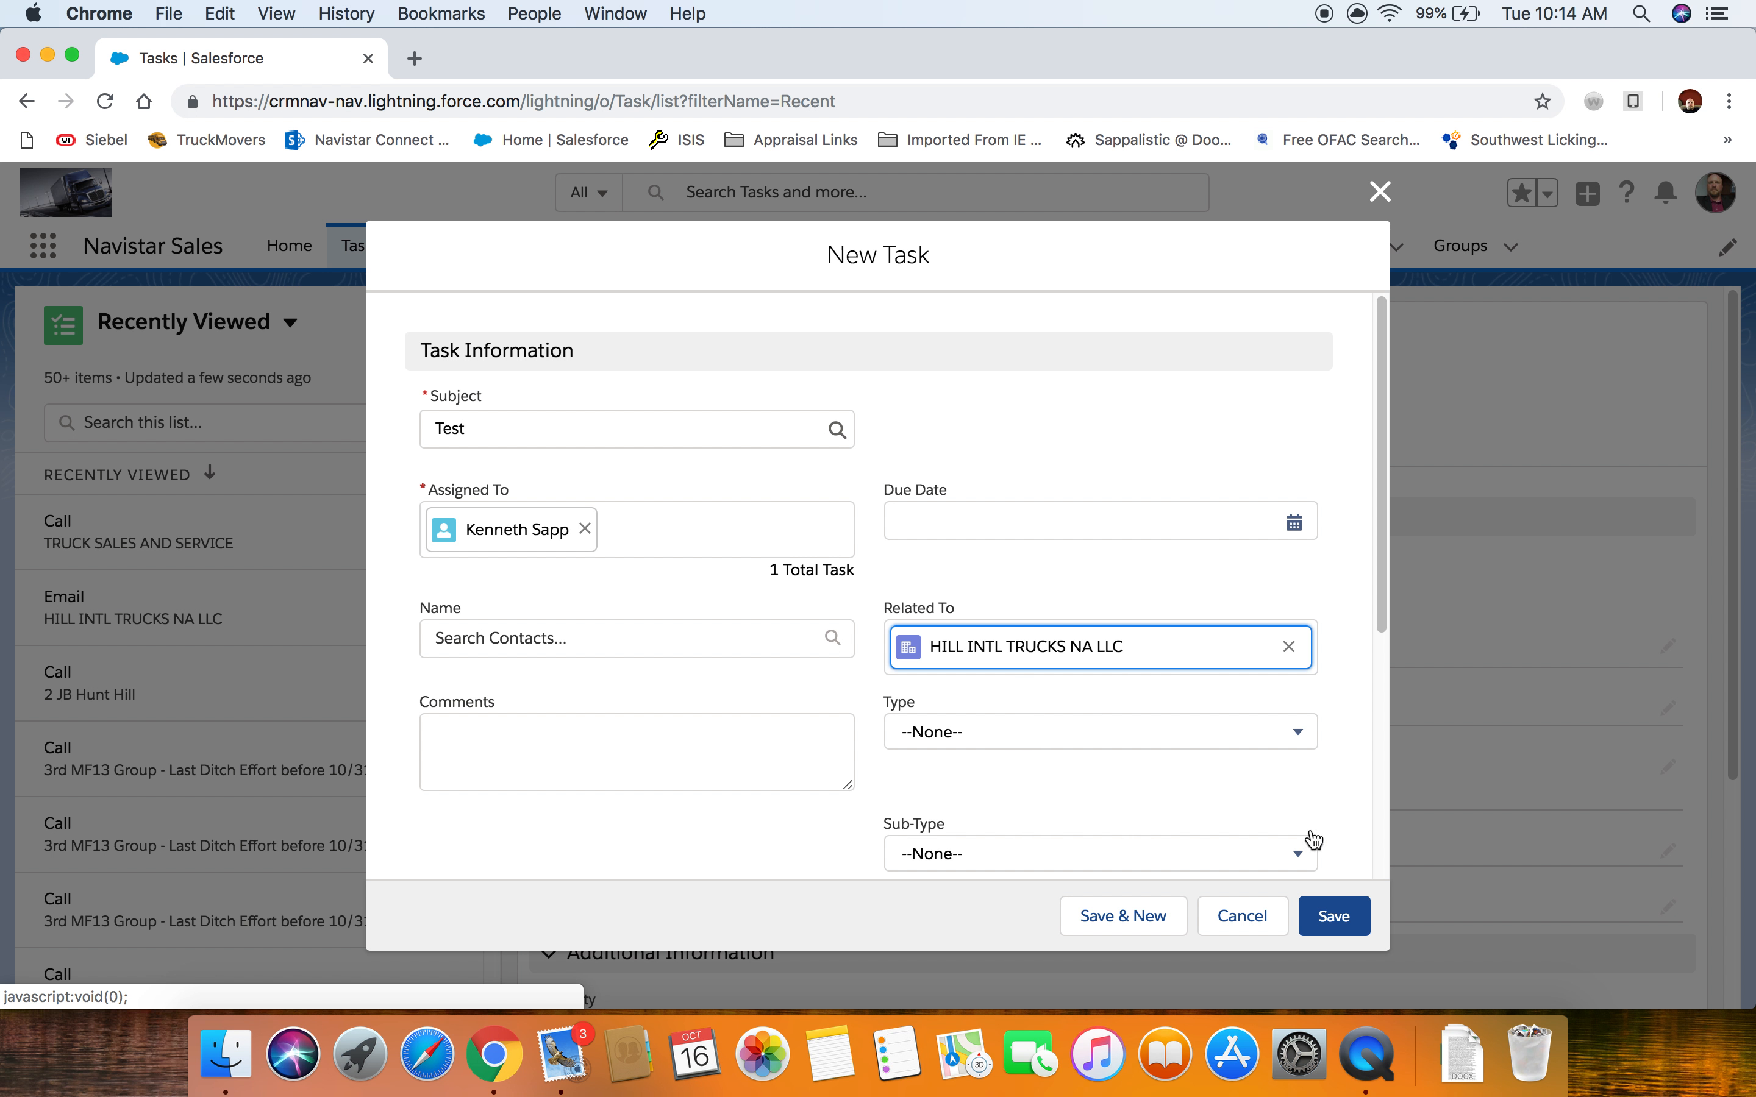
- Set the task's due date to 11/7/2018 and its type to Phone Call
click(1011, 524)
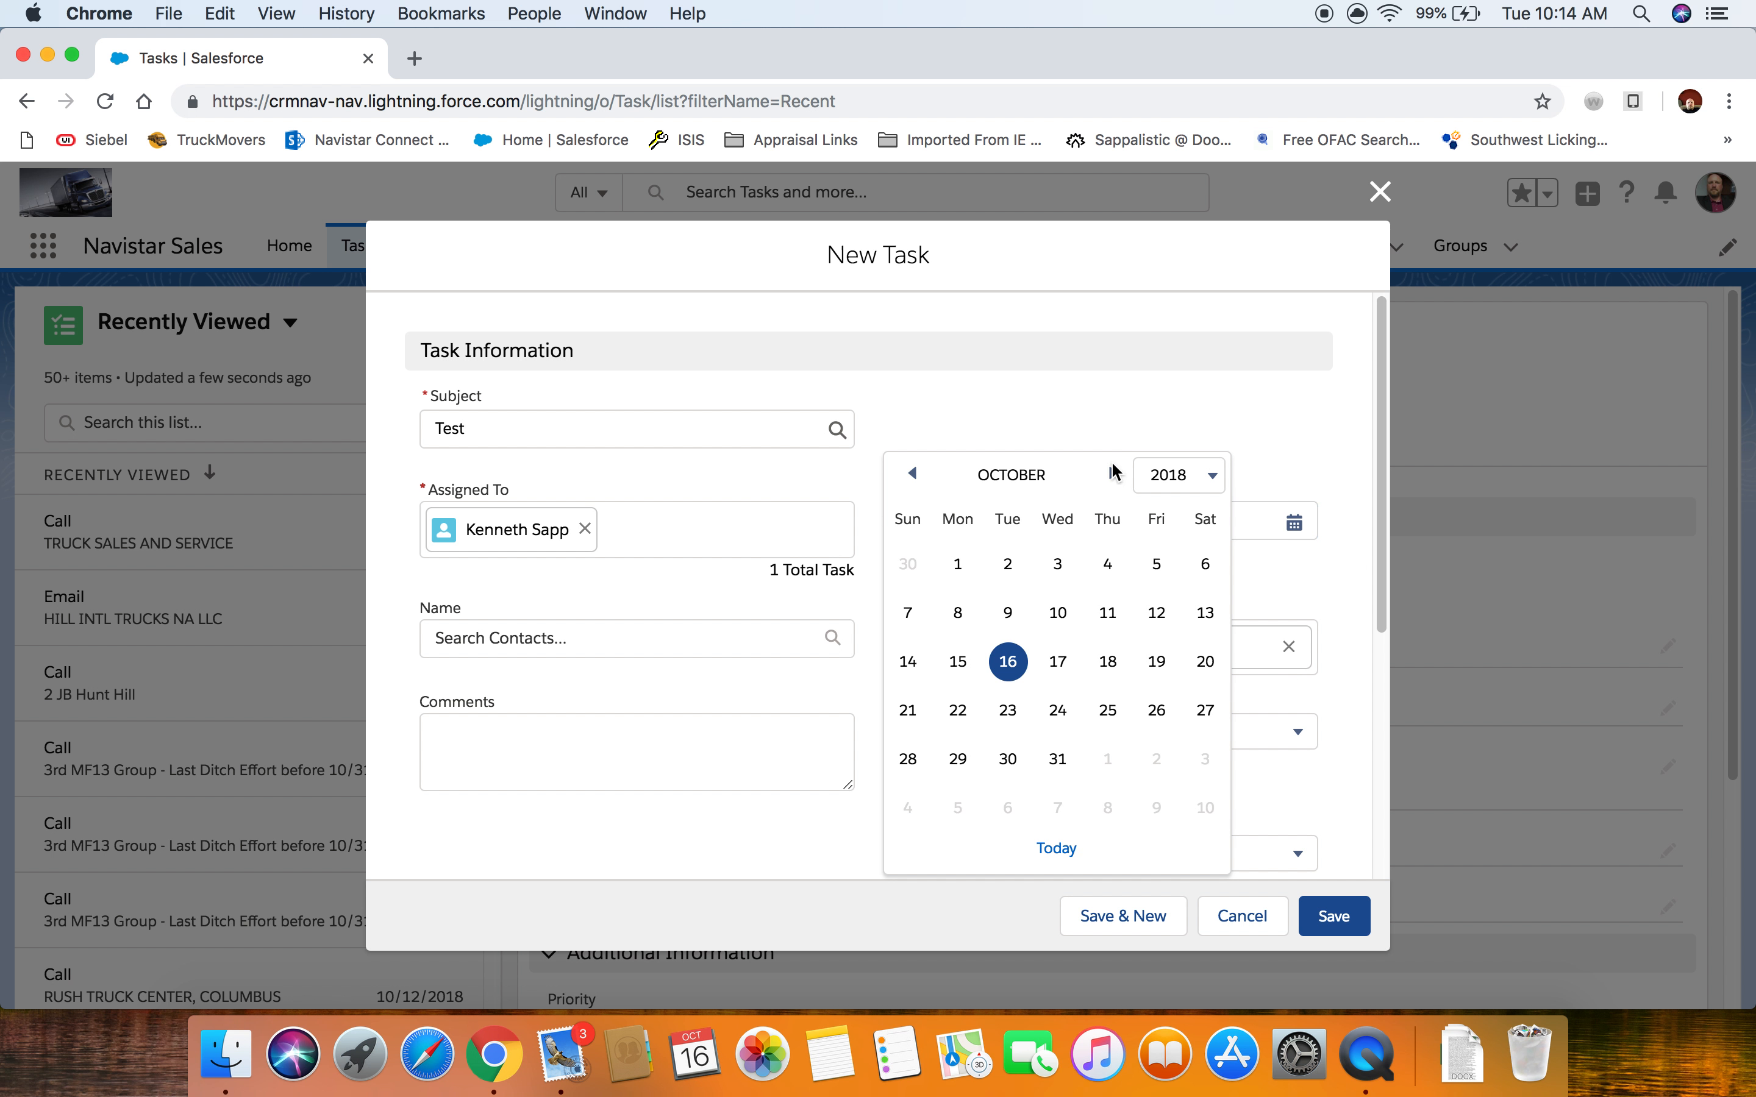
click(1112, 473)
click(1057, 617)
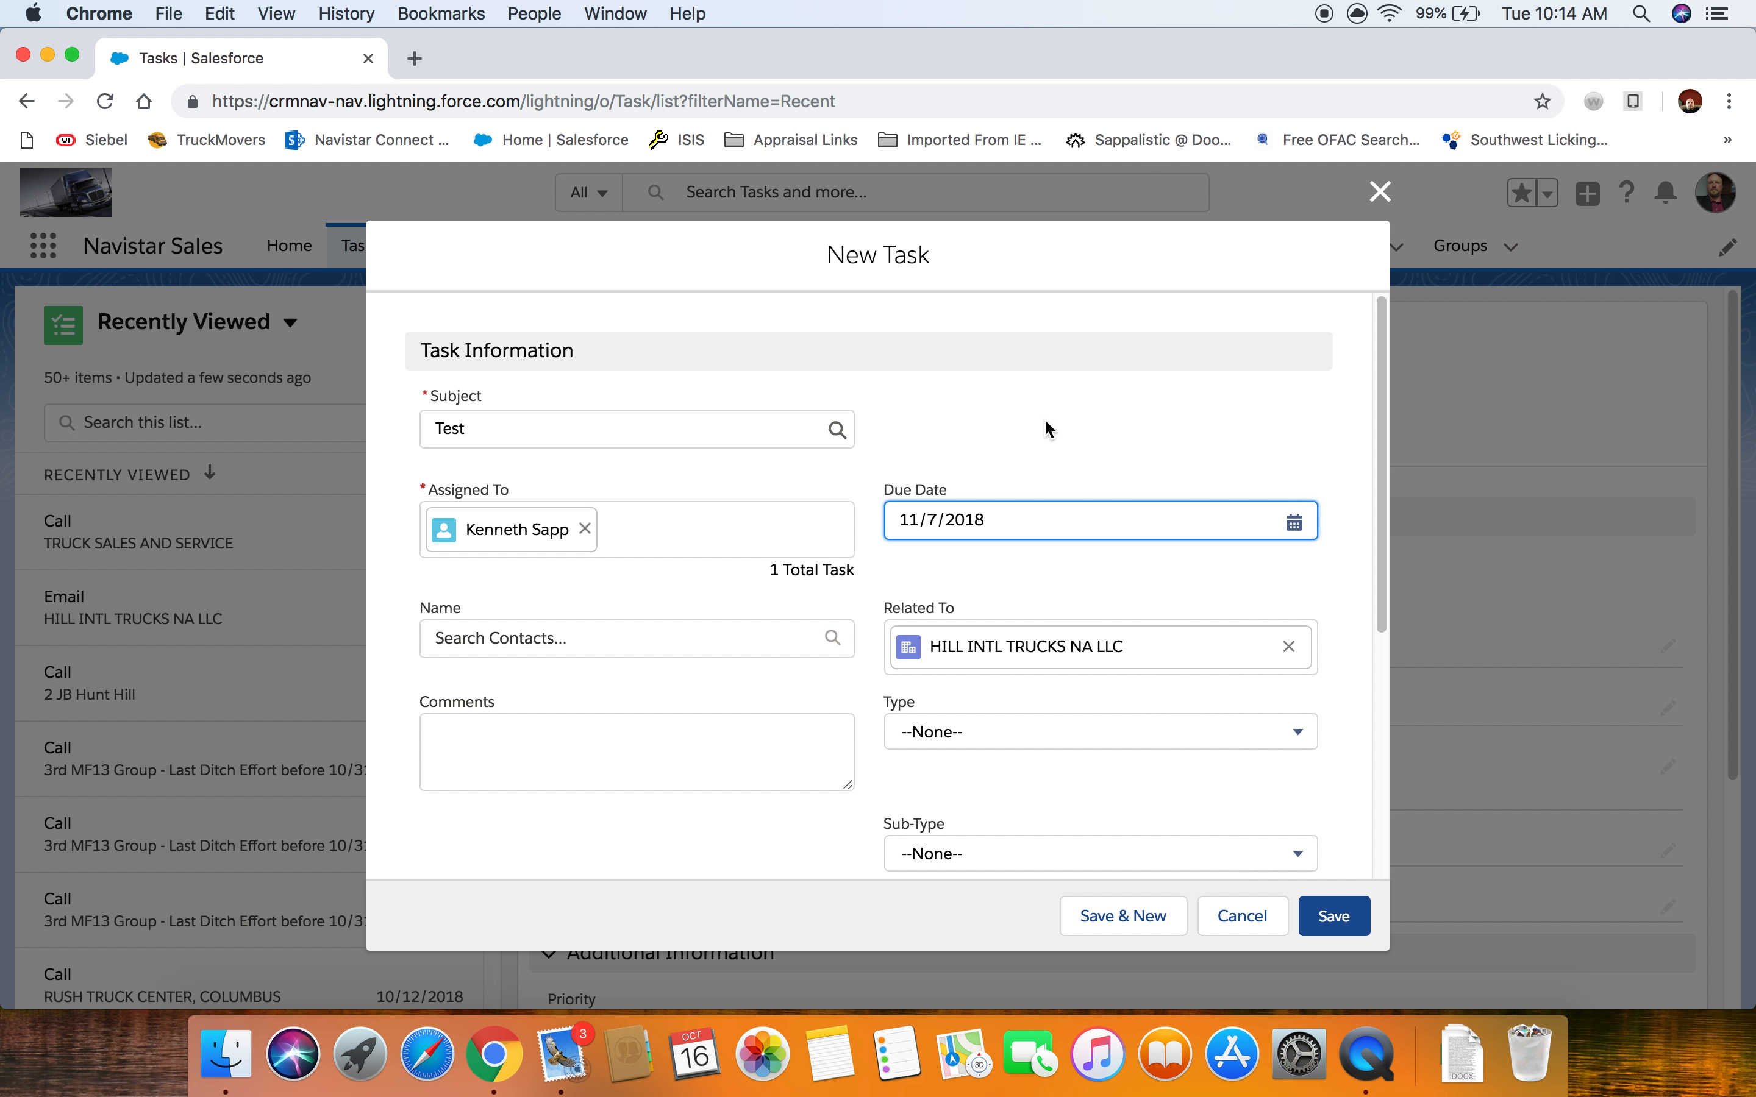
click(963, 745)
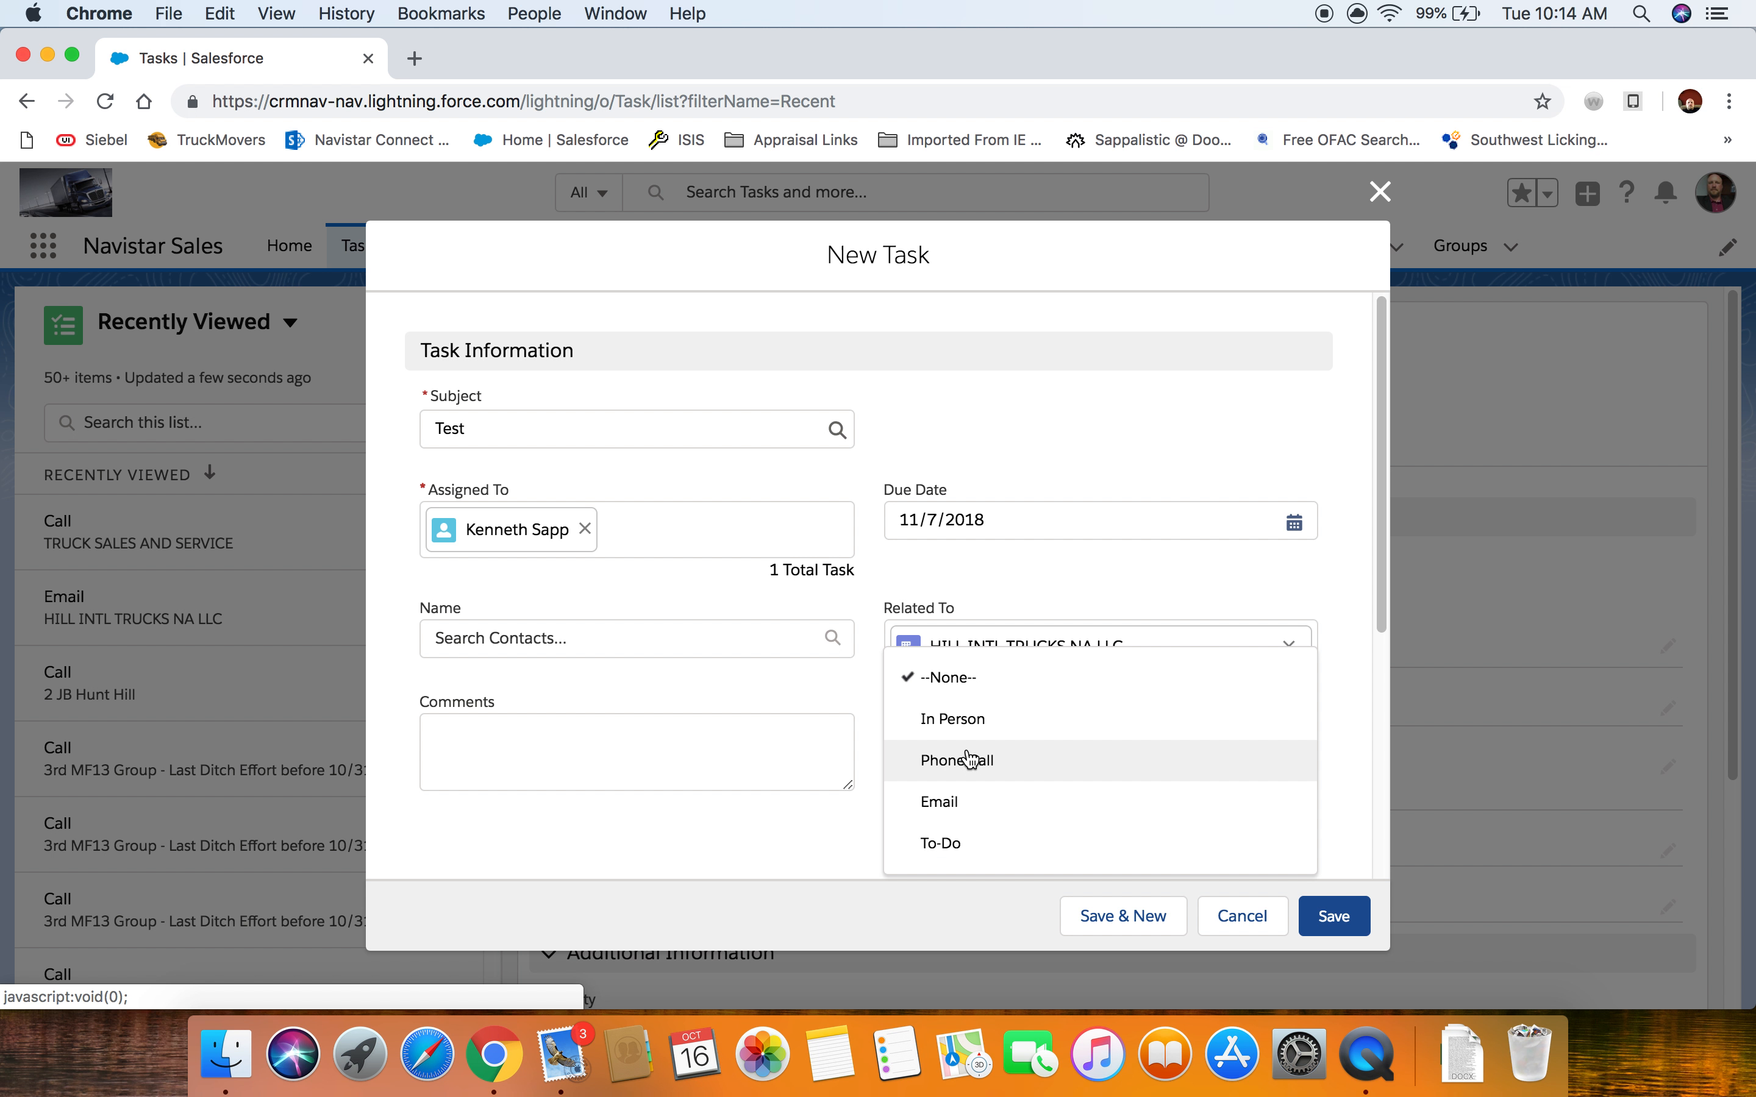
click(972, 759)
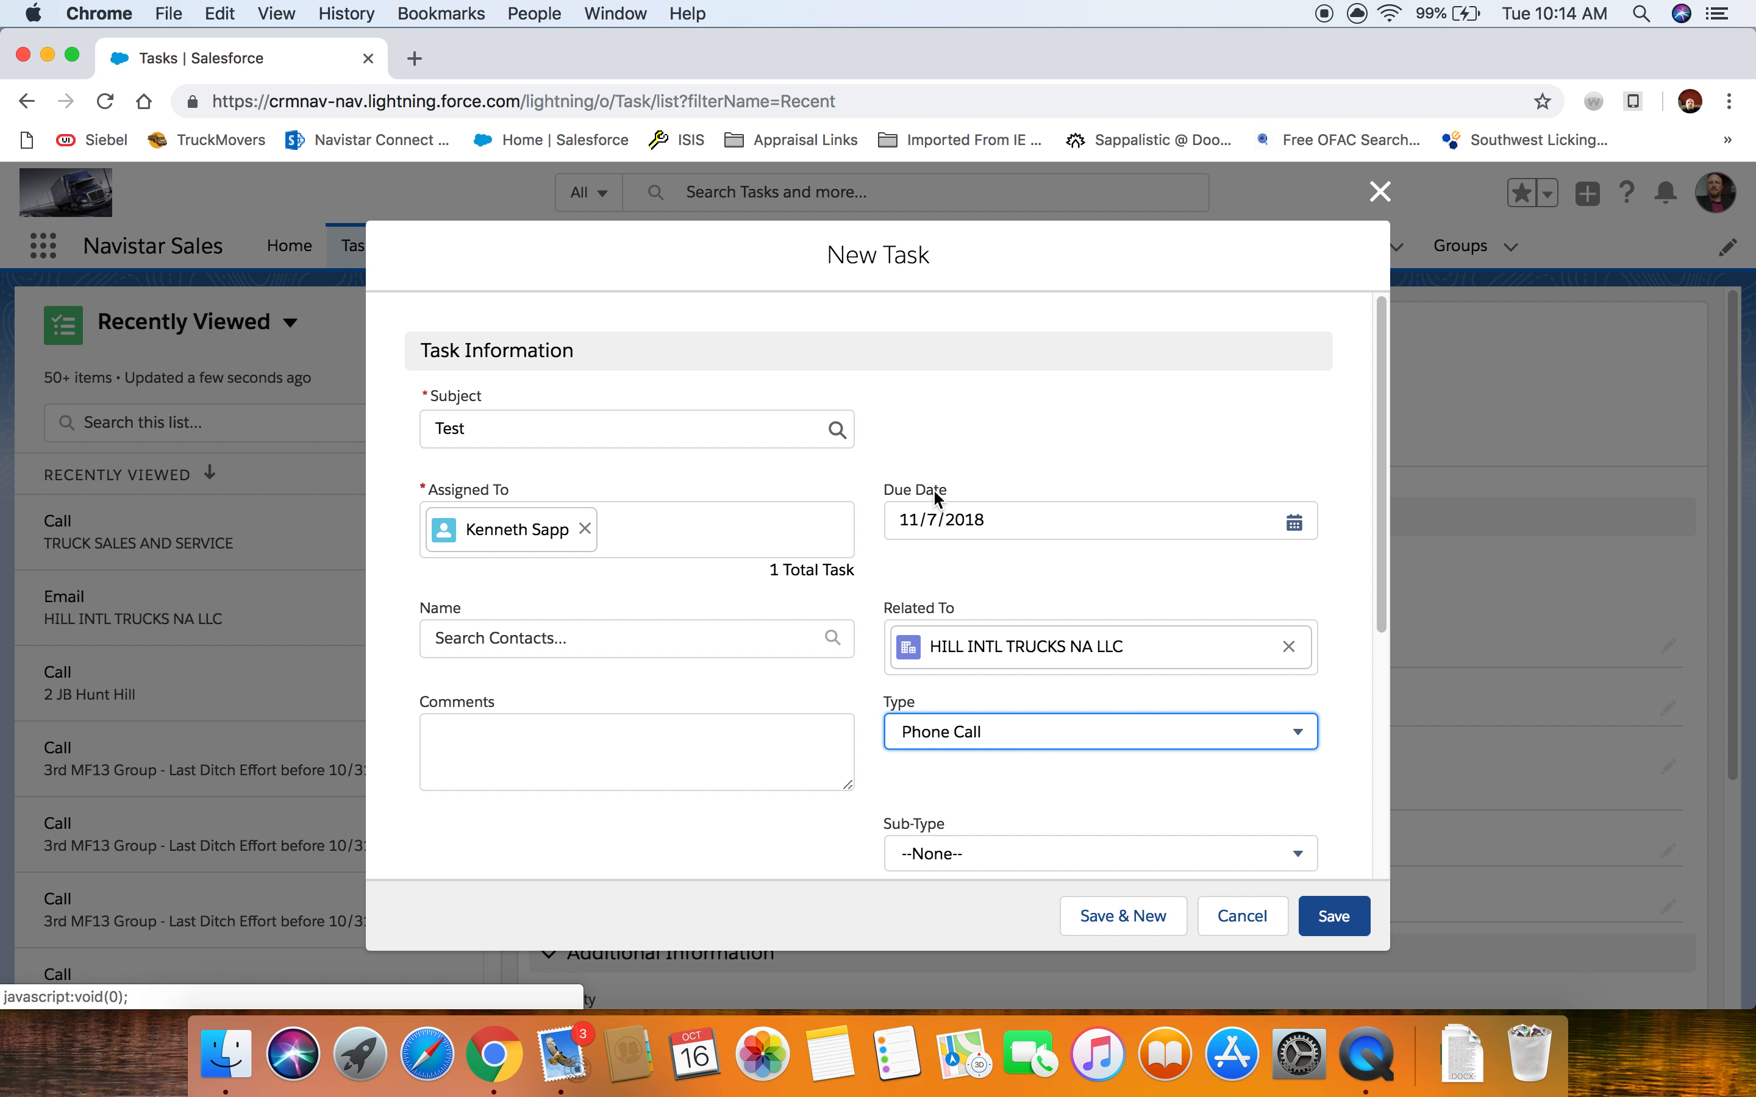
- Set the task's sub-type to Relationship Building and its direction to Outbound
scroll(1378, 625, down, 5)
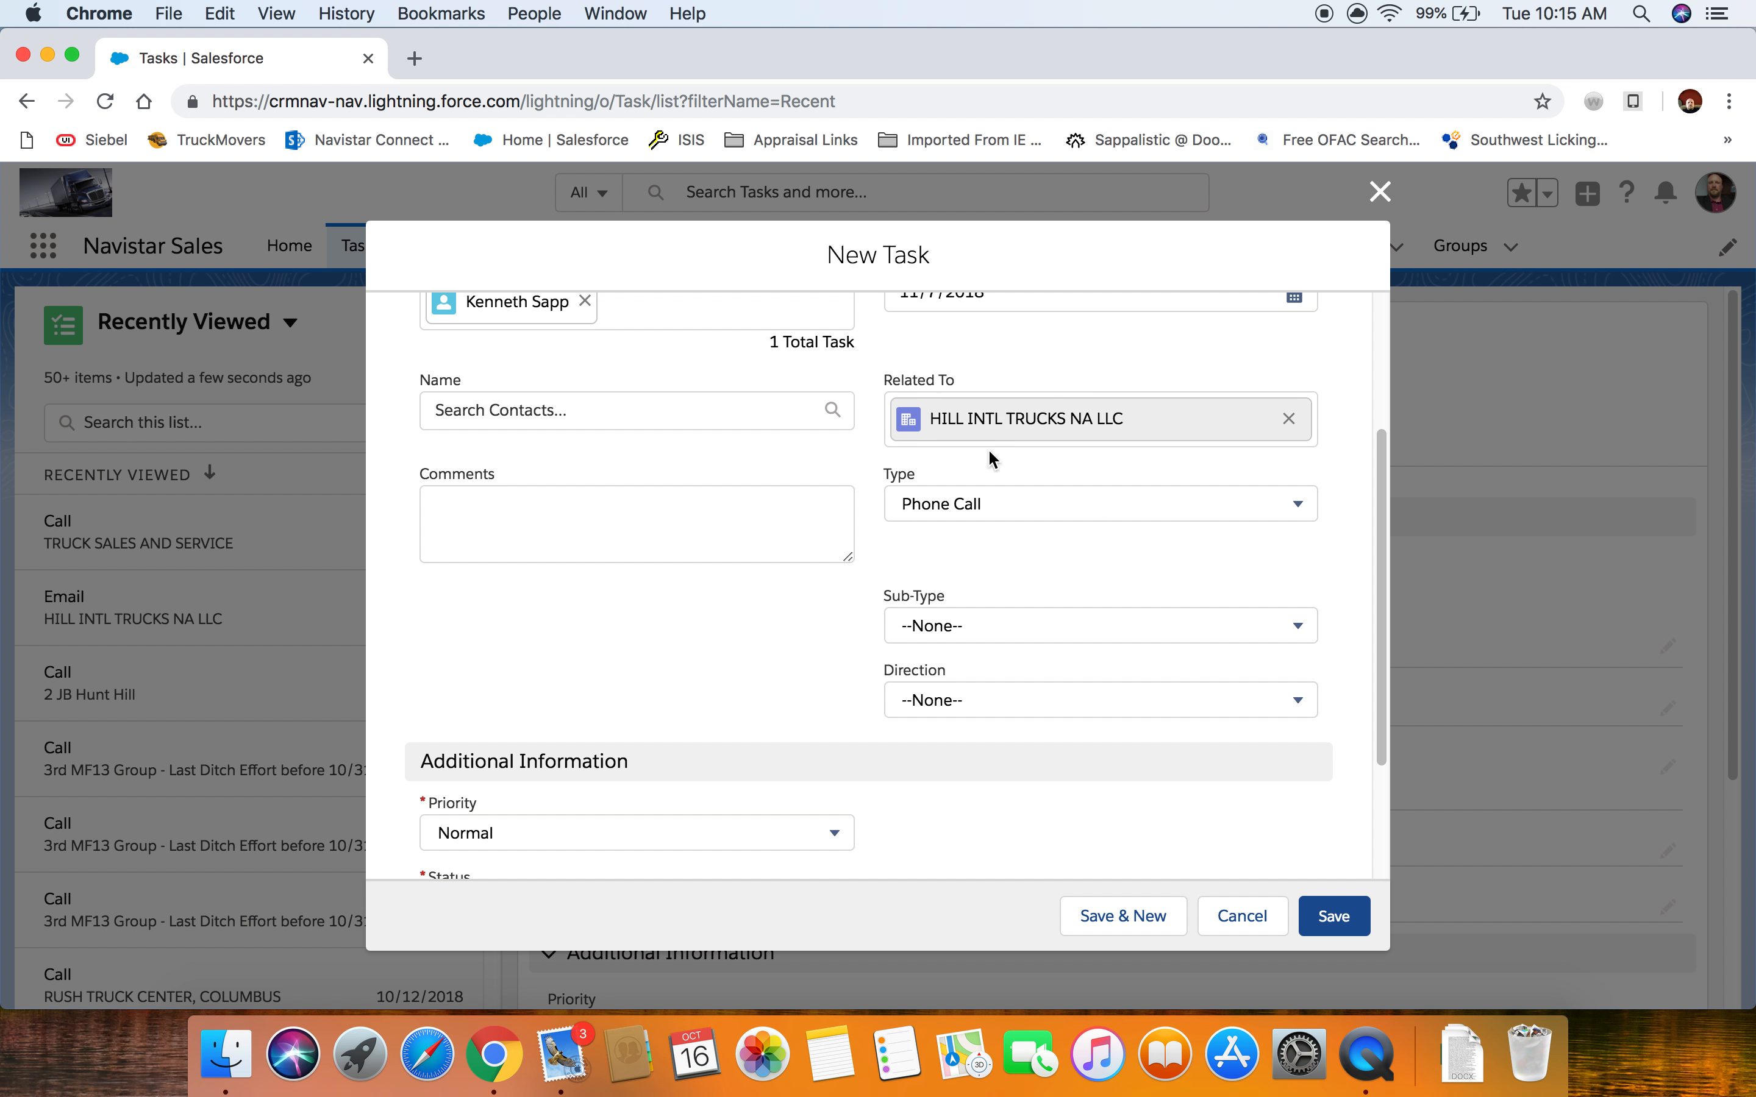
click(965, 632)
click(630, 614)
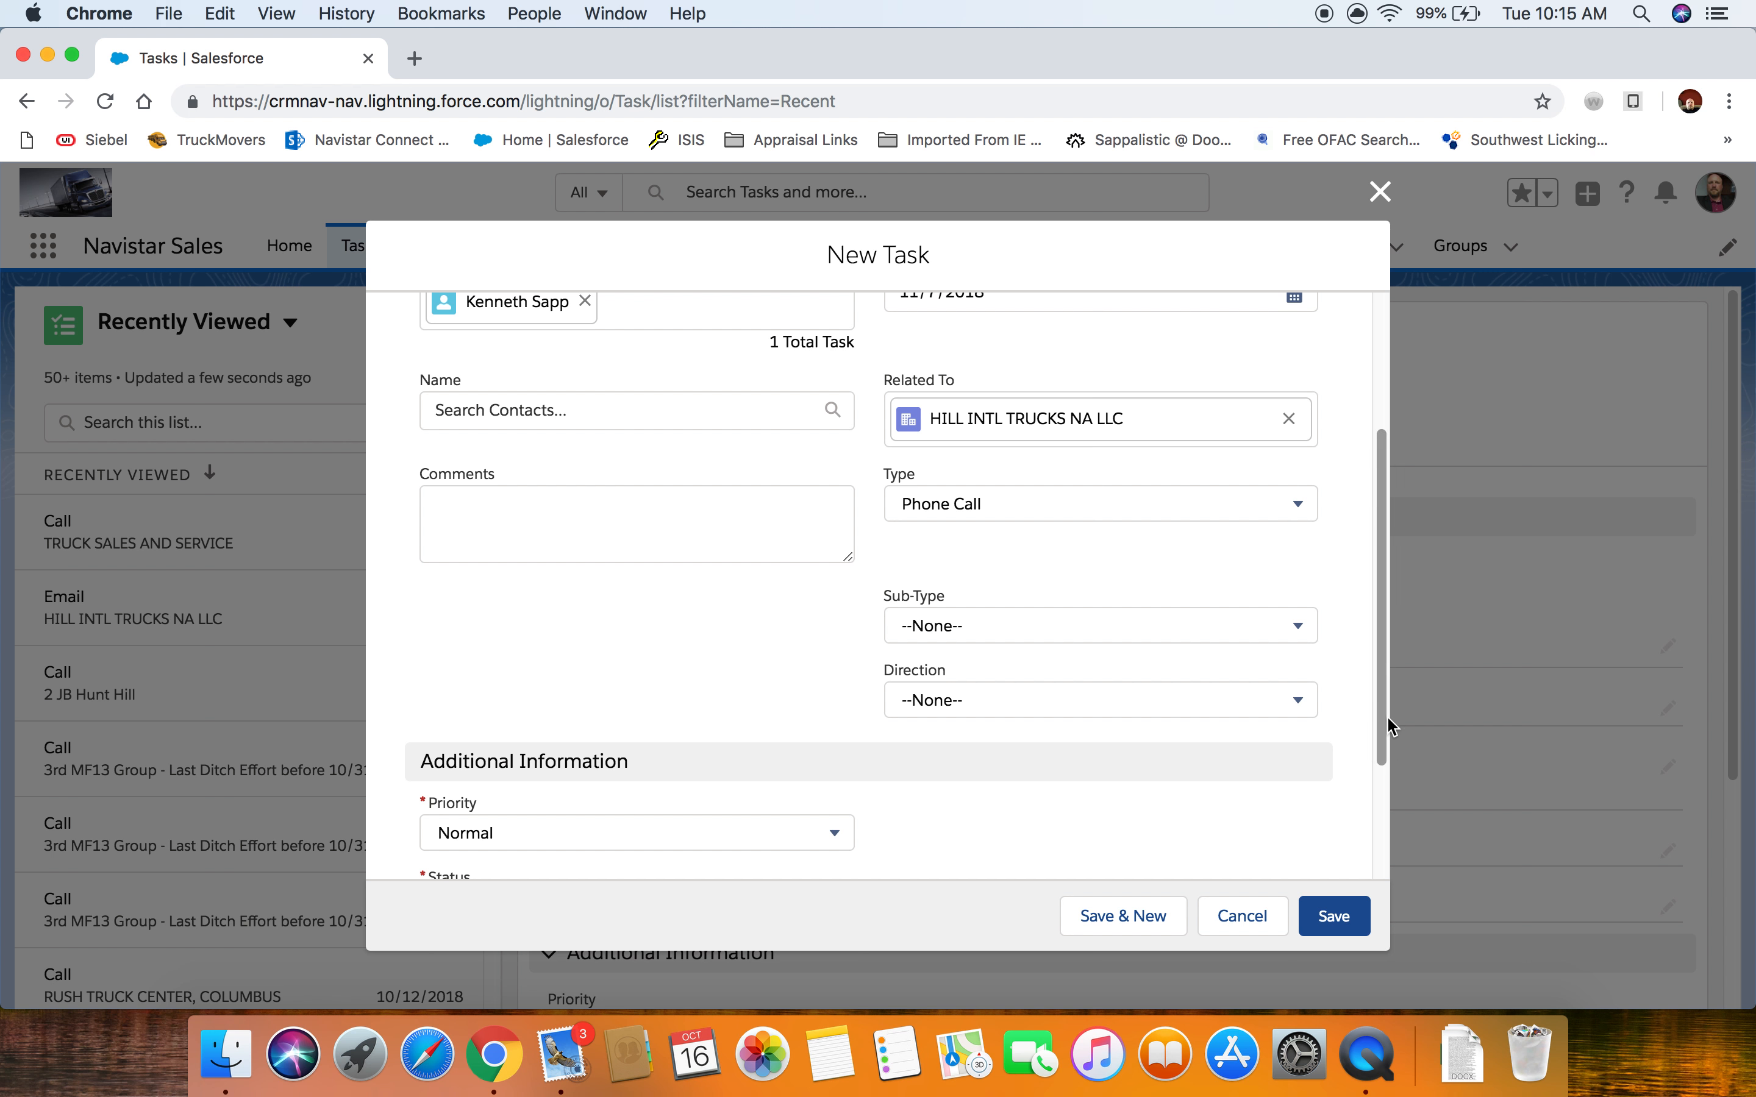
scroll(1385, 720, down, 3)
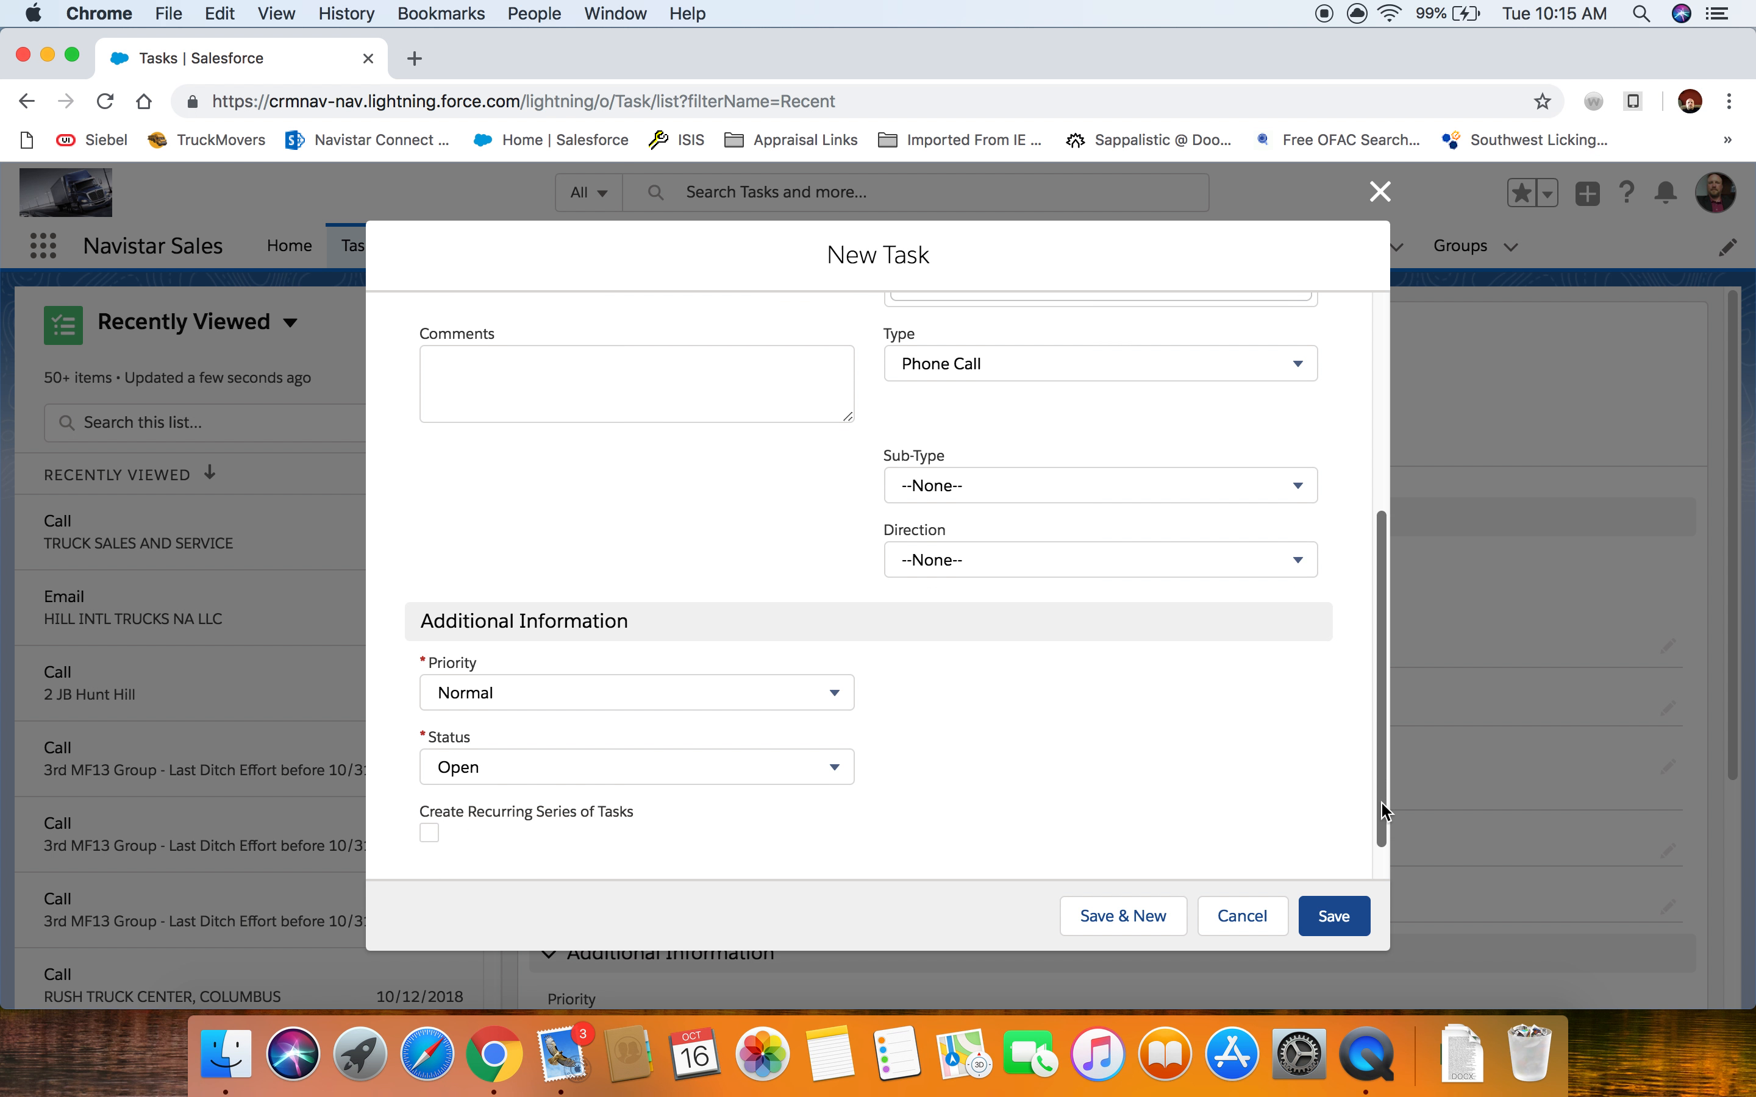
click(935, 480)
scroll(987, 716, down, 8)
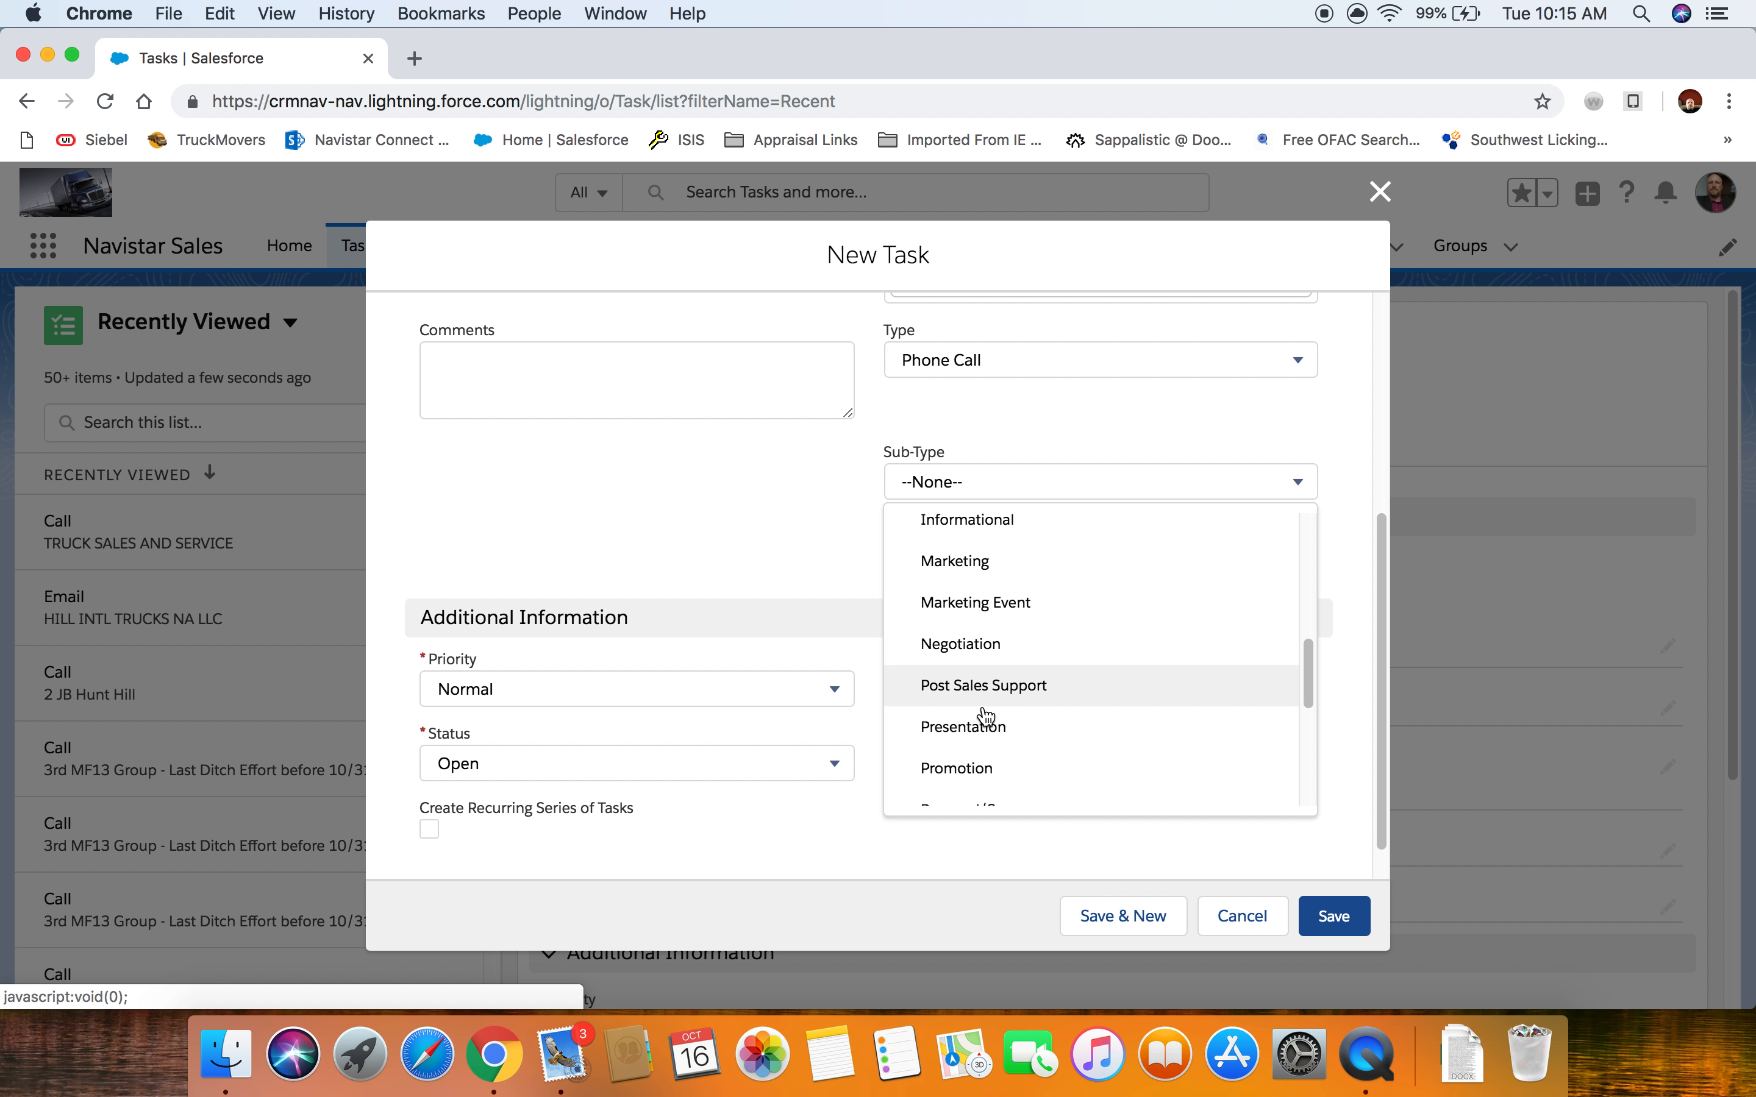
click(1012, 639)
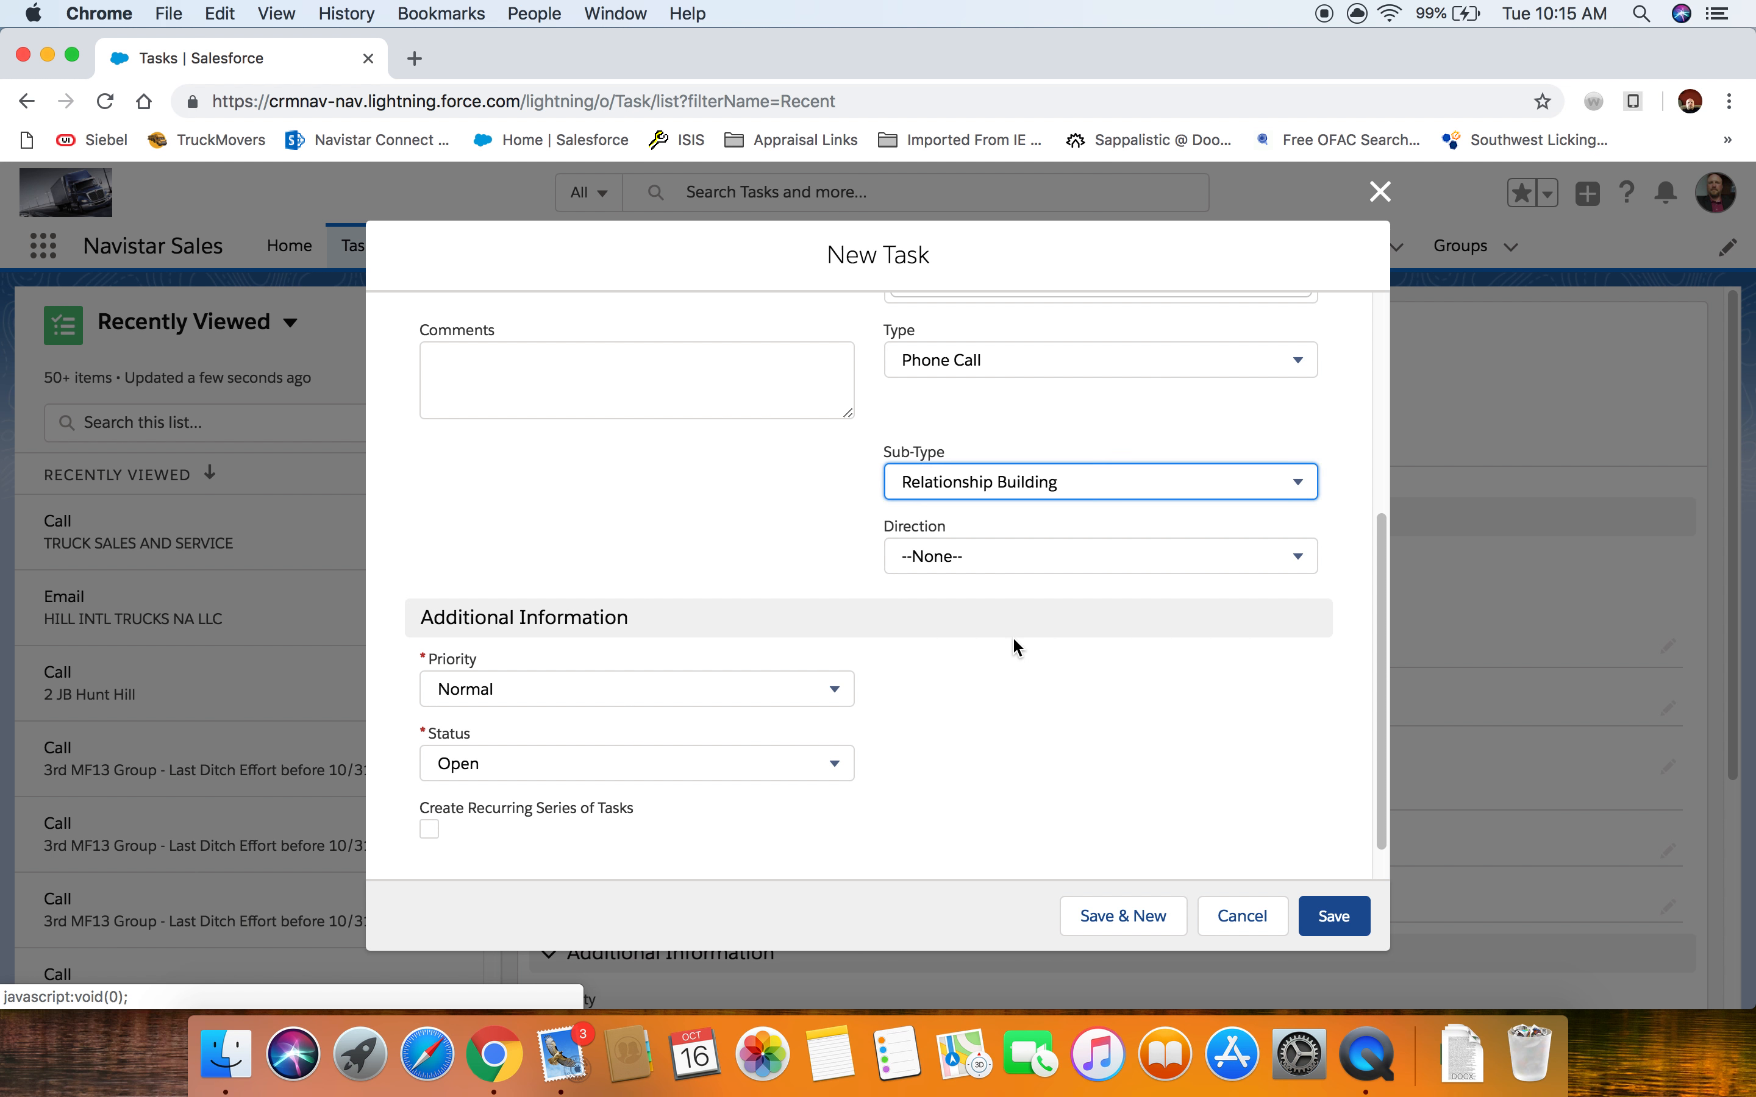
click(959, 559)
click(960, 690)
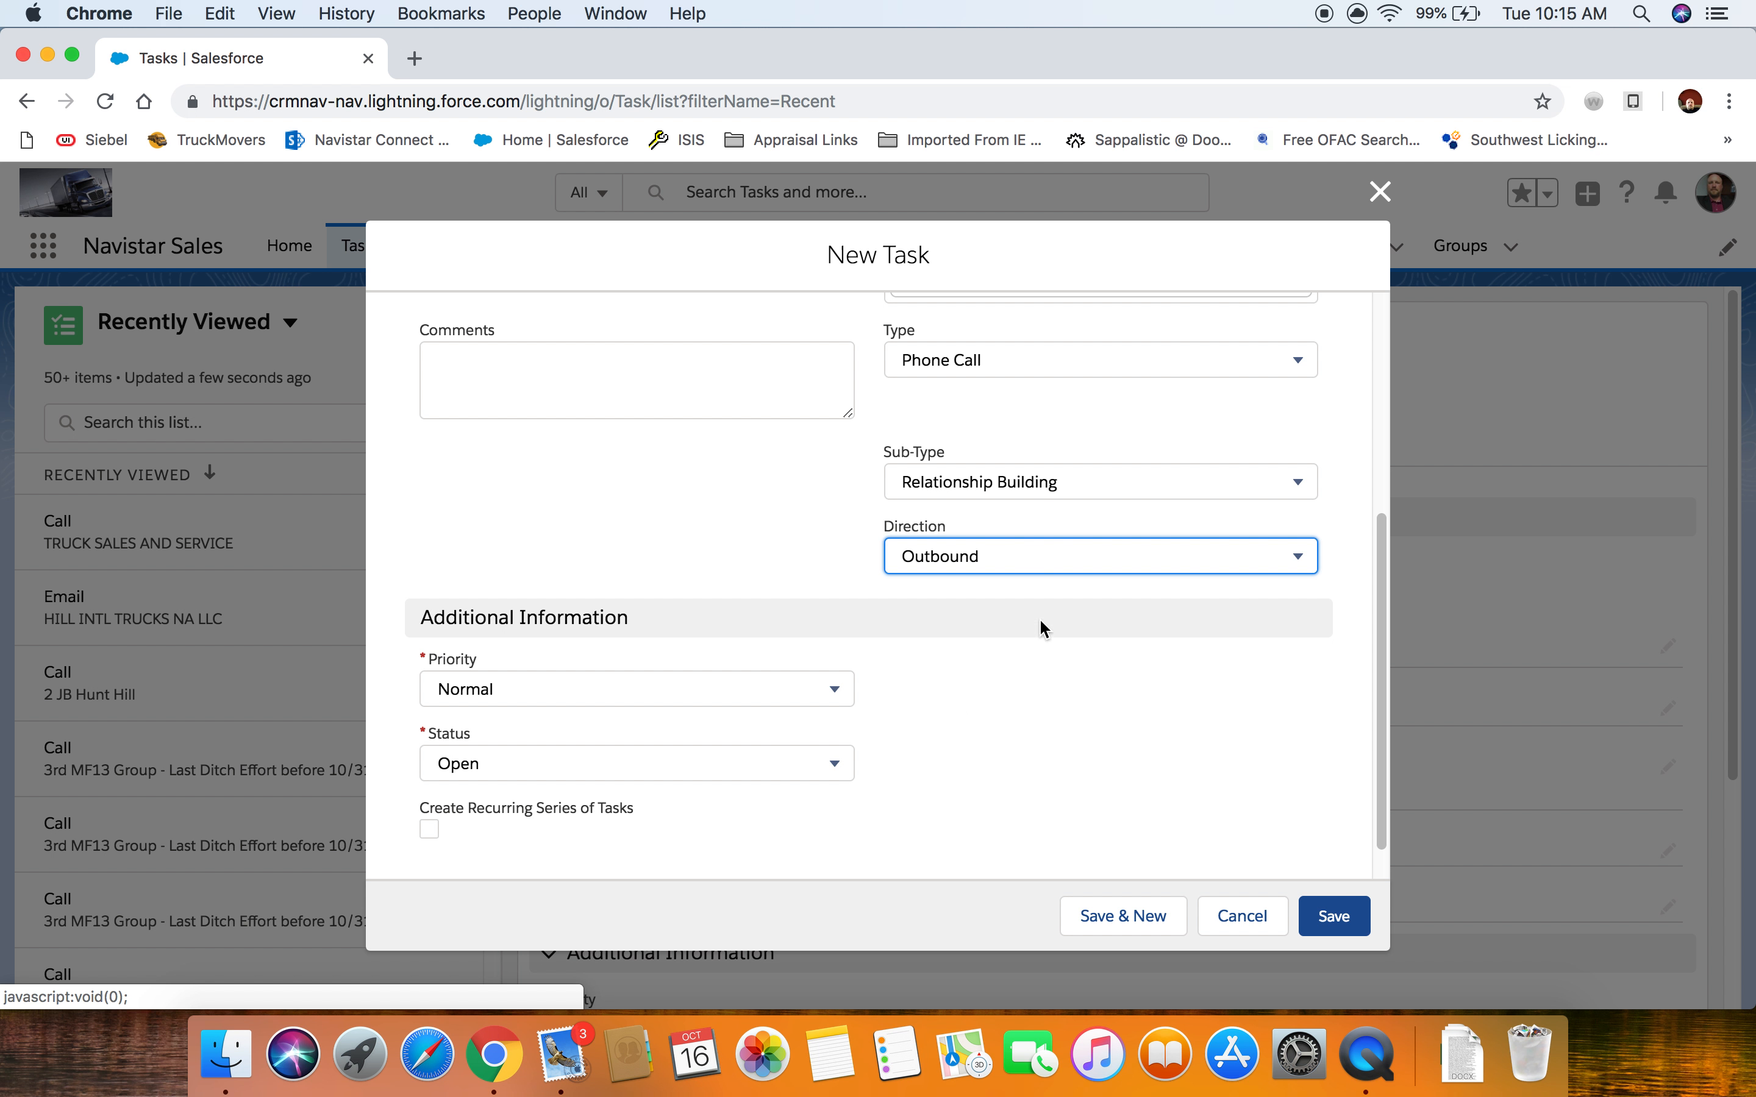
click(760, 492)
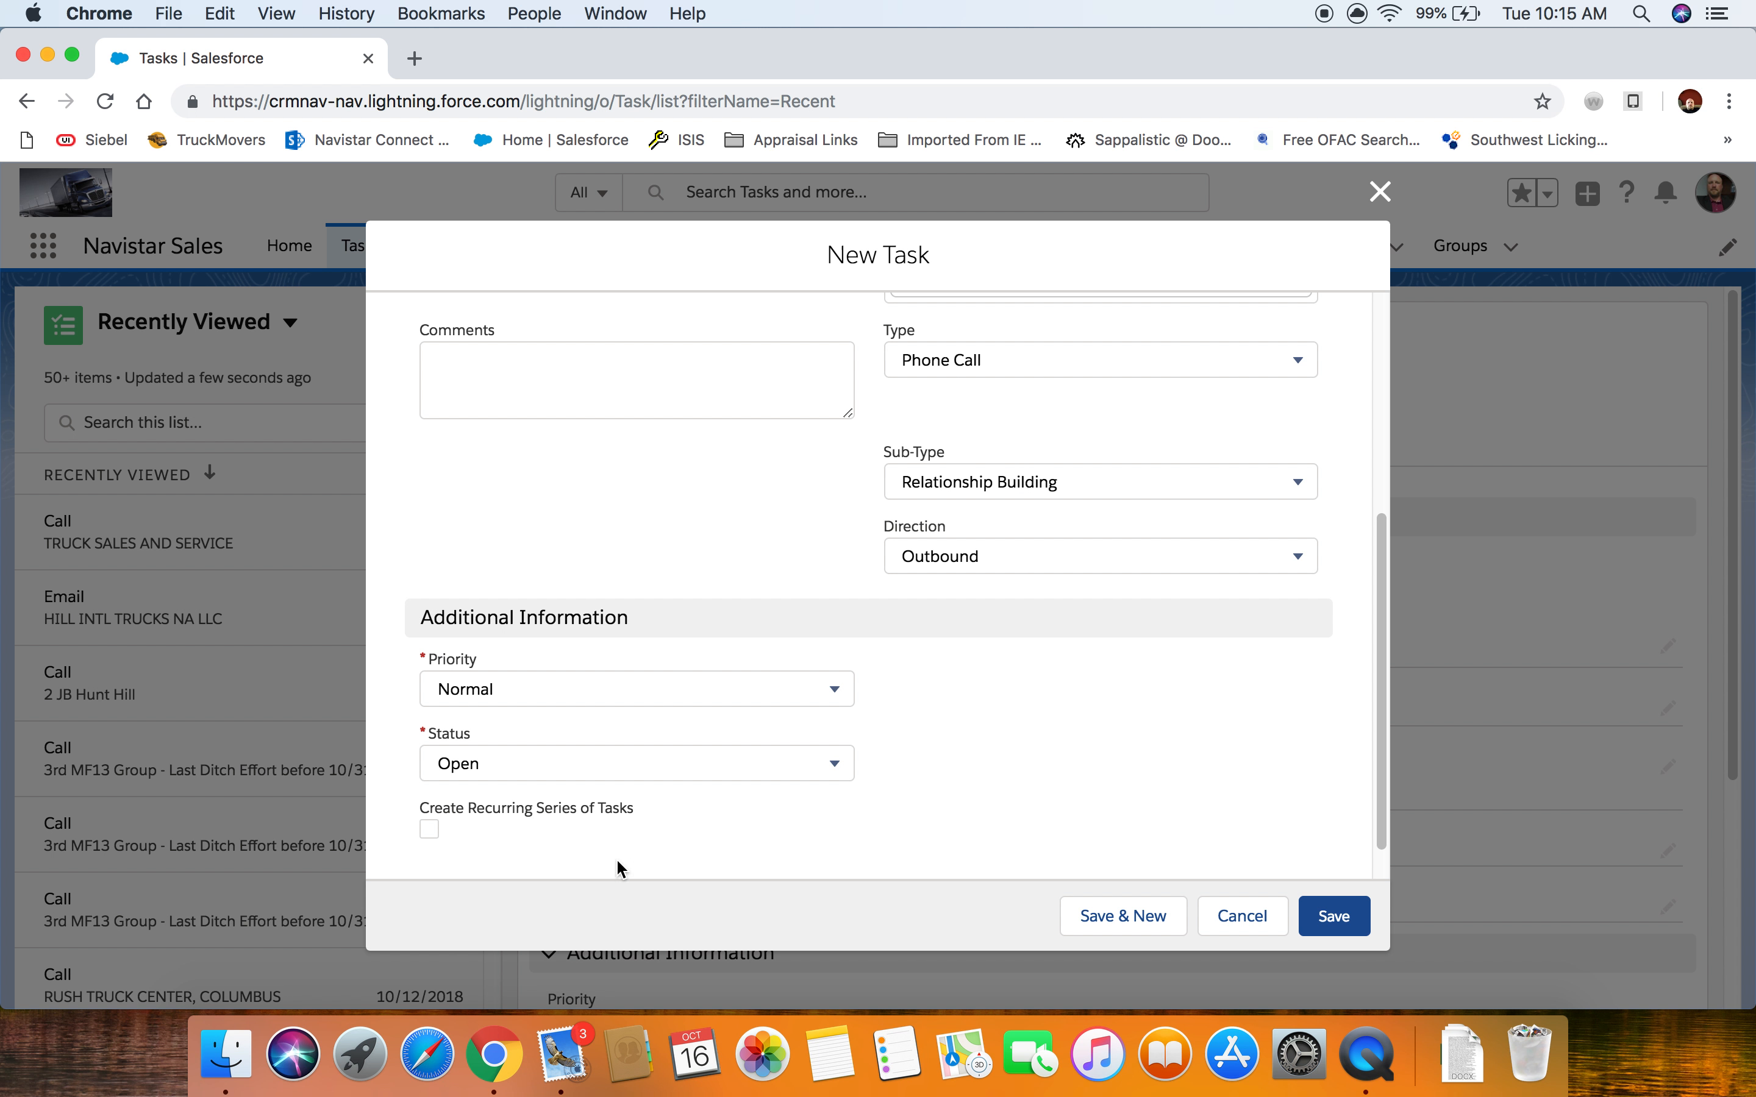
- Make the task a recurring series with a monthly frequency that repeats every month
click(430, 830)
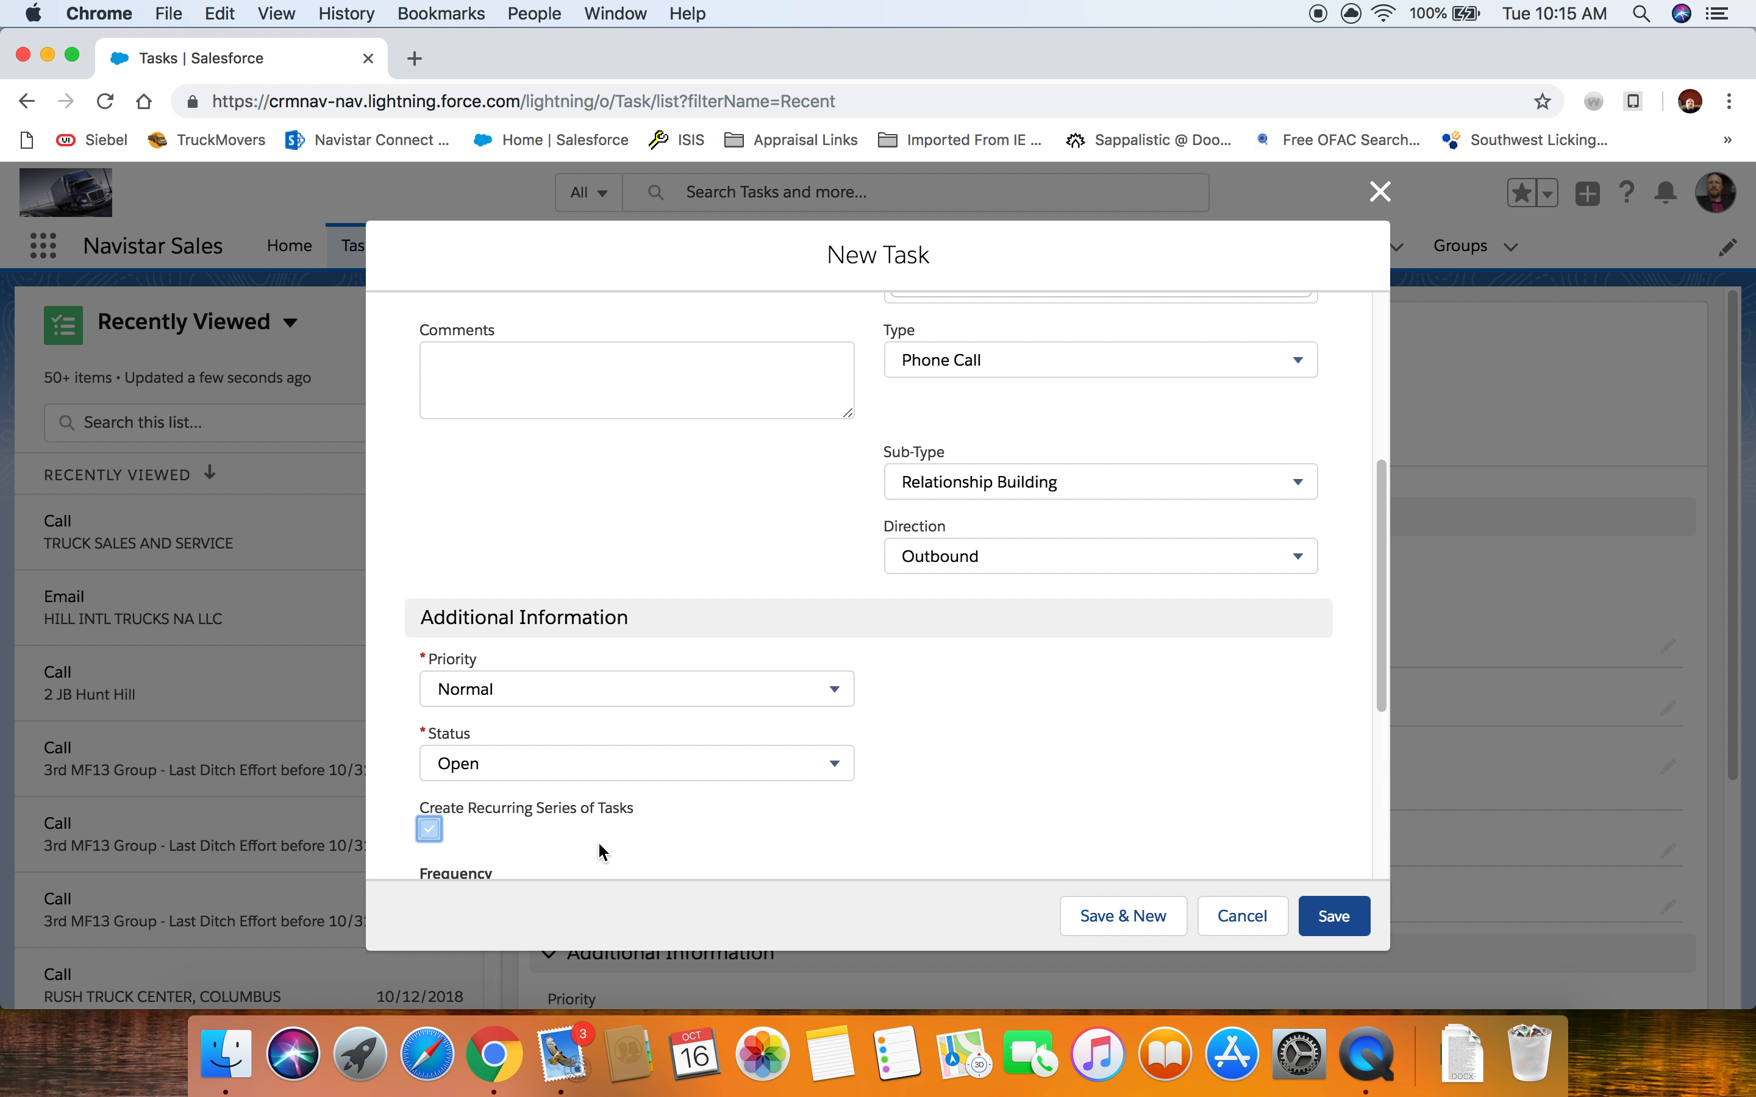
scroll(762, 801, down, 5)
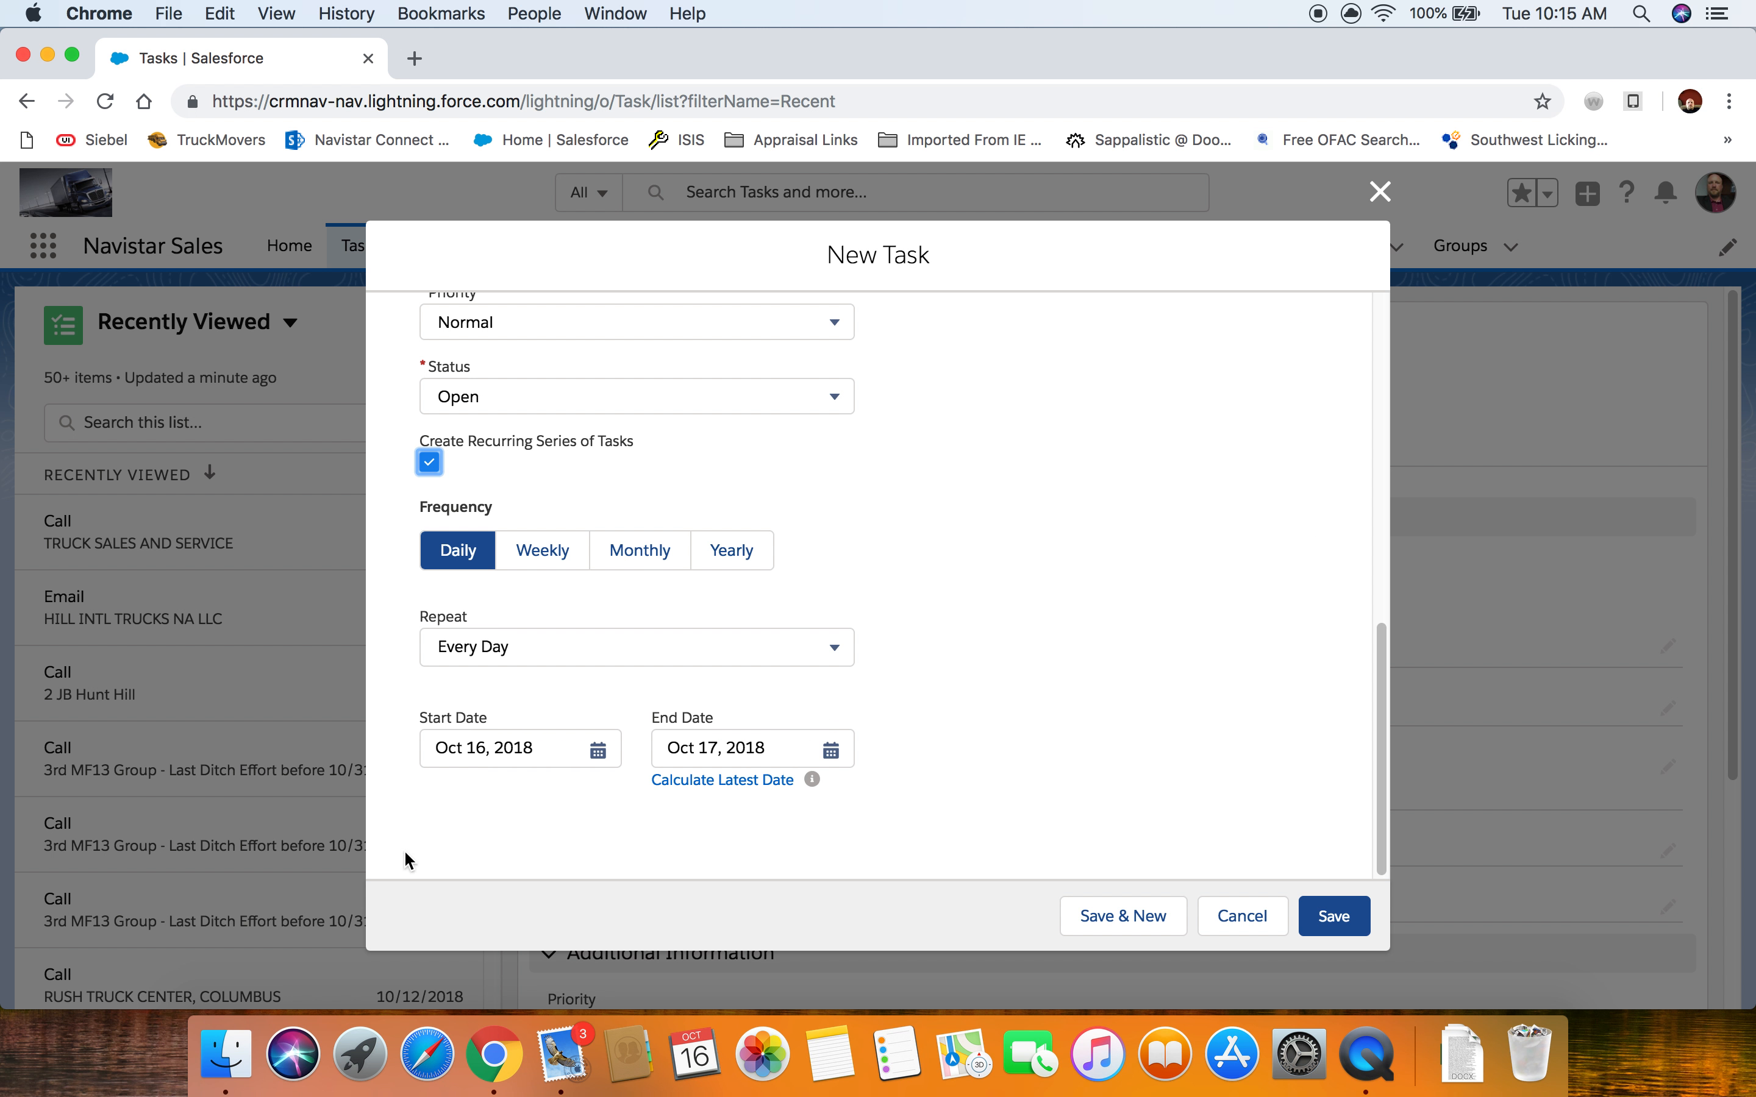
click(651, 559)
scroll(859, 628, down, 2)
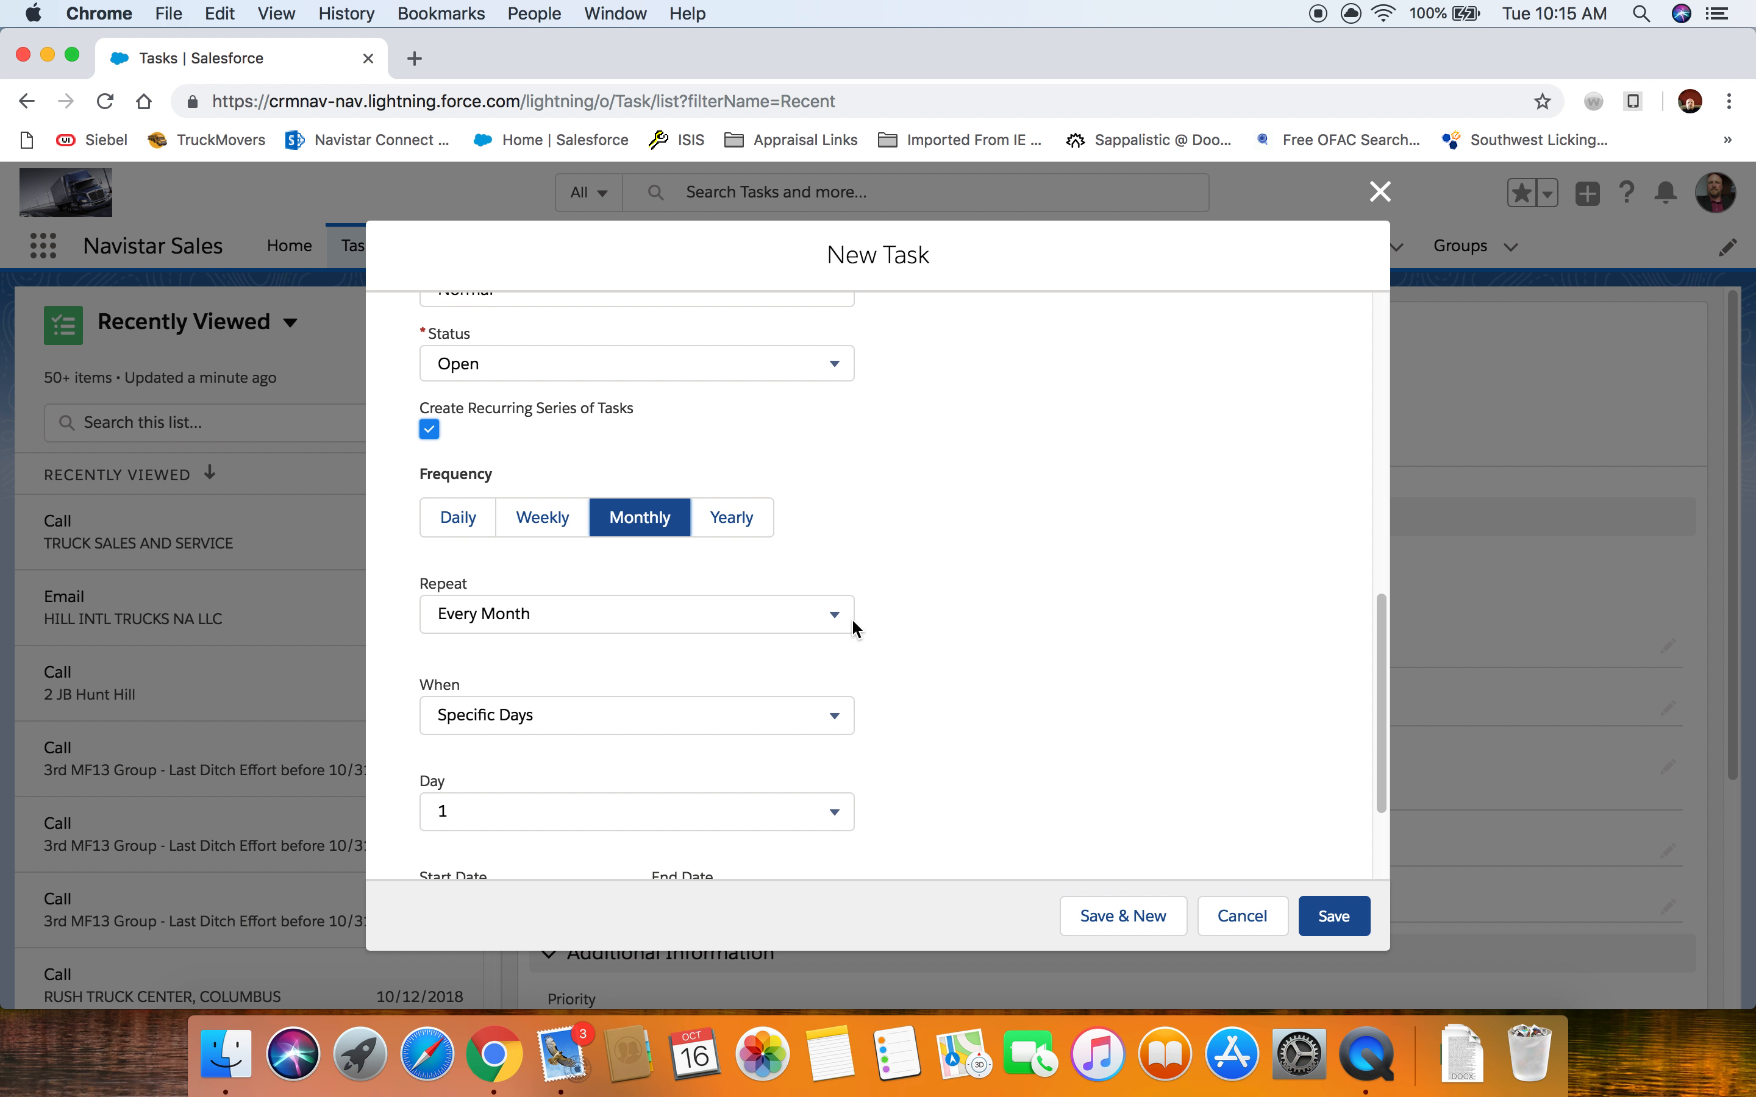
click(452, 572)
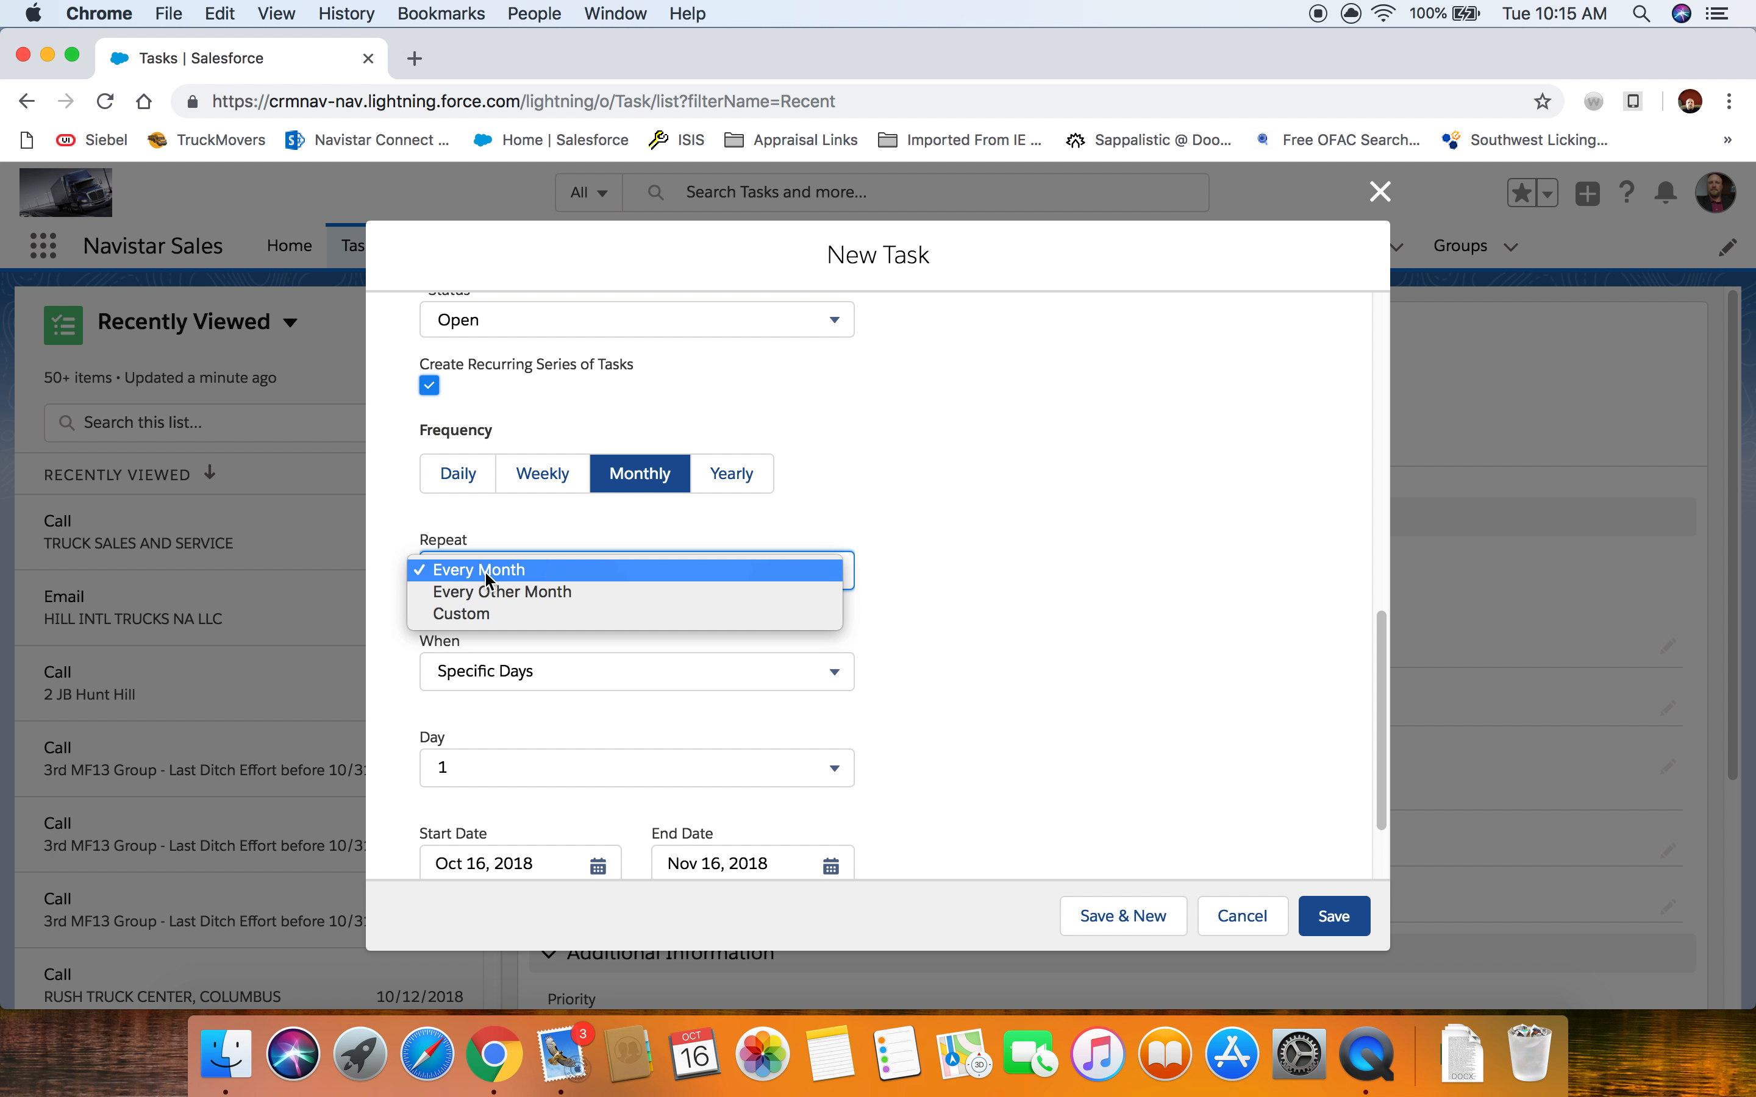
click(530, 572)
scroll(961, 623, down, 1)
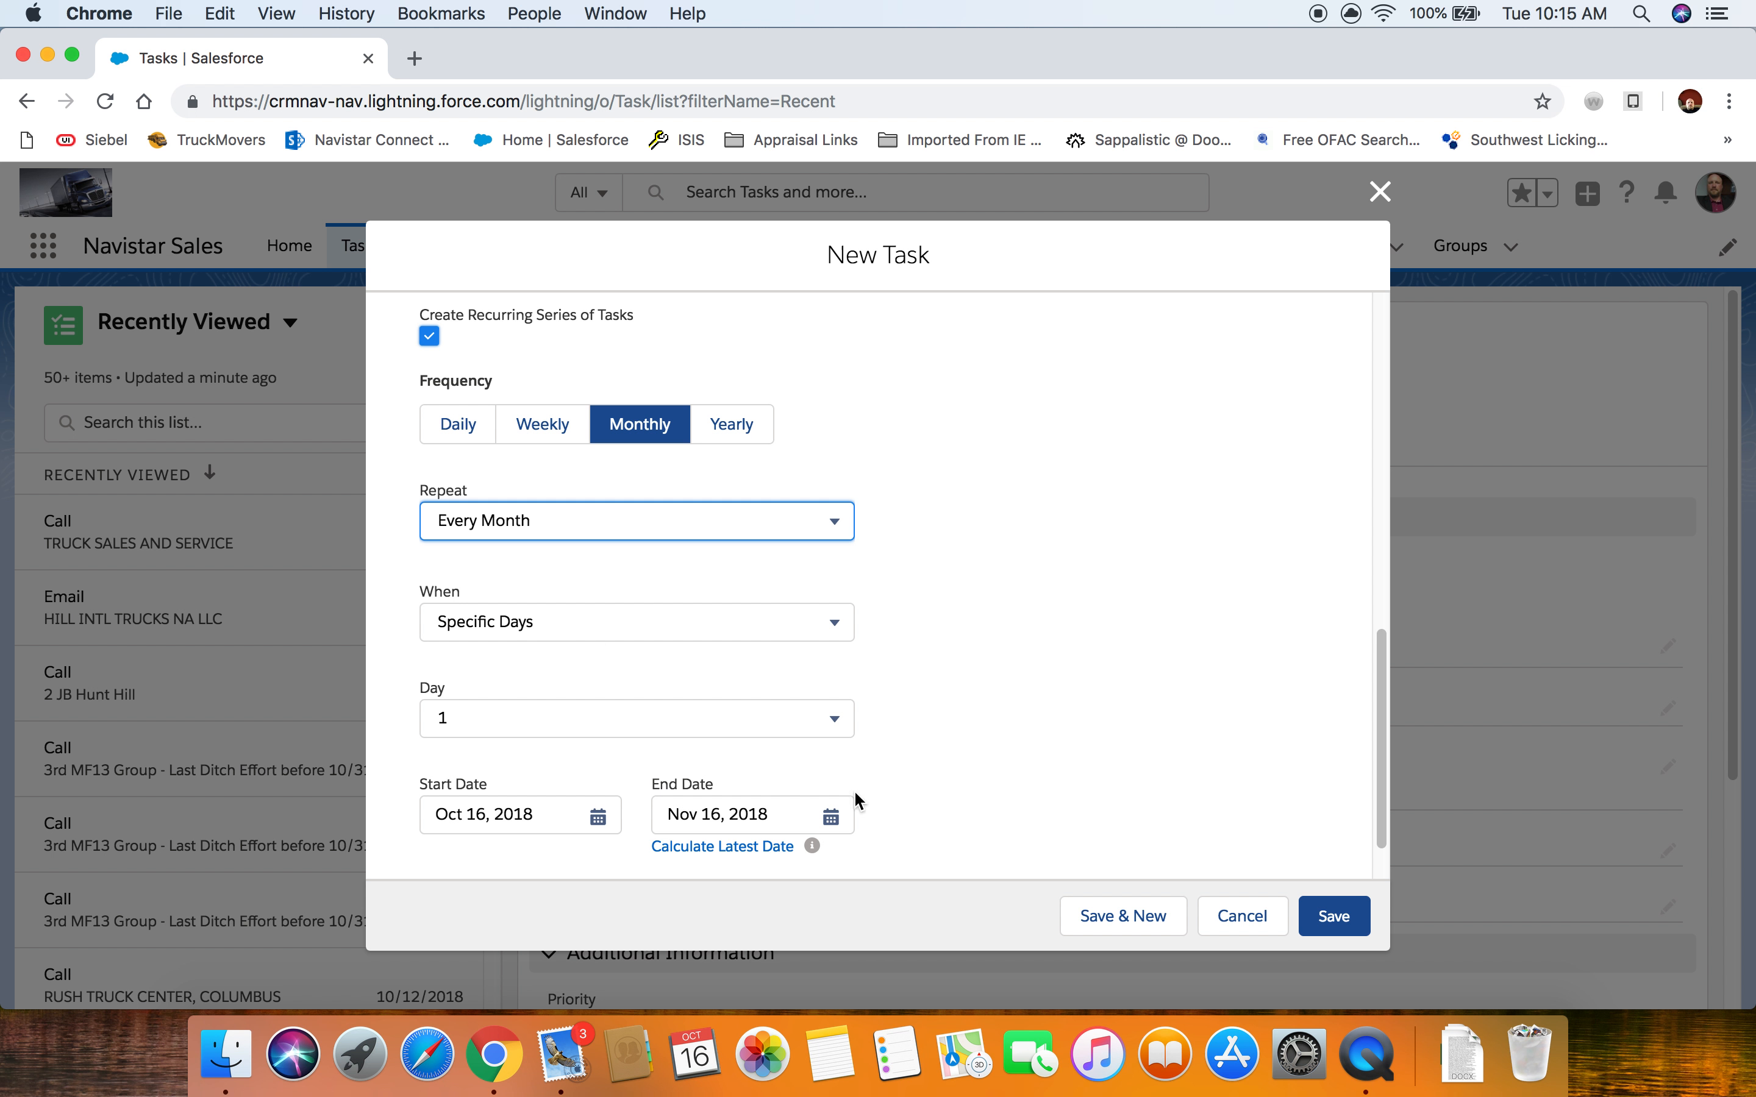
- Set the recurring series' start date to Nov 7, 2018
click(599, 819)
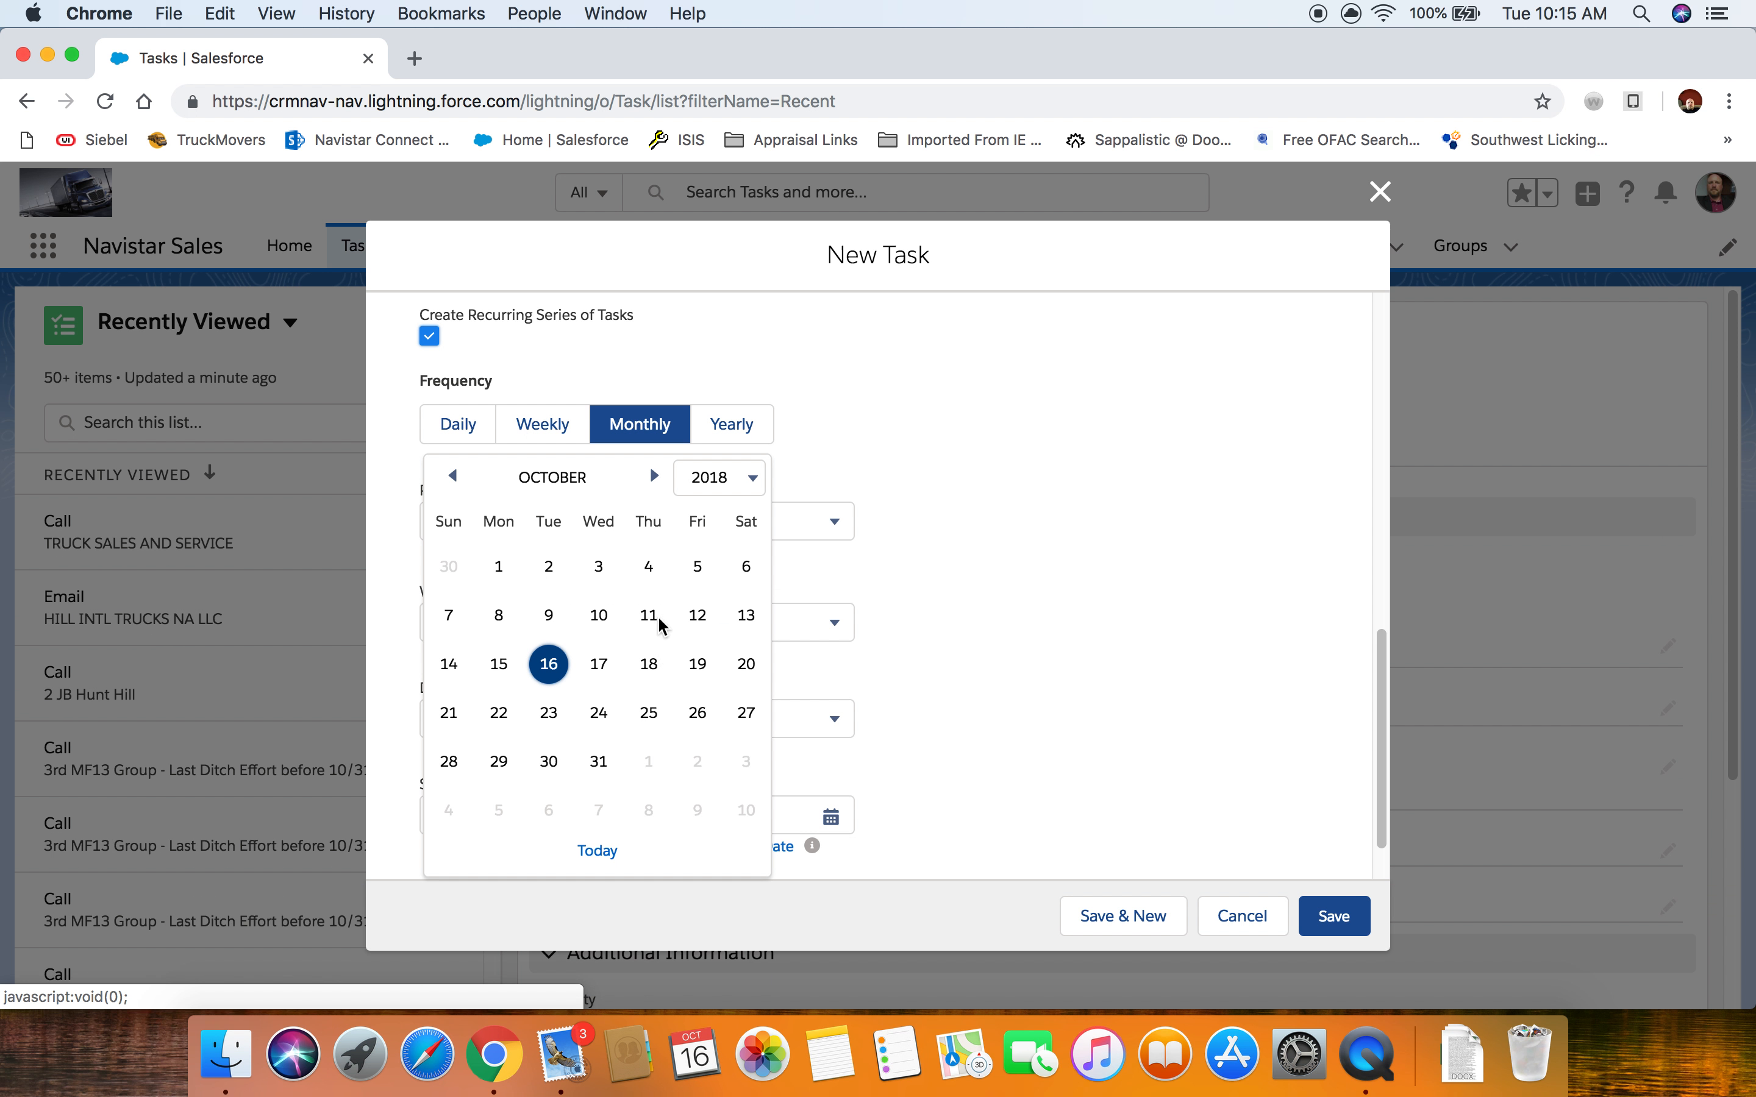
click(656, 477)
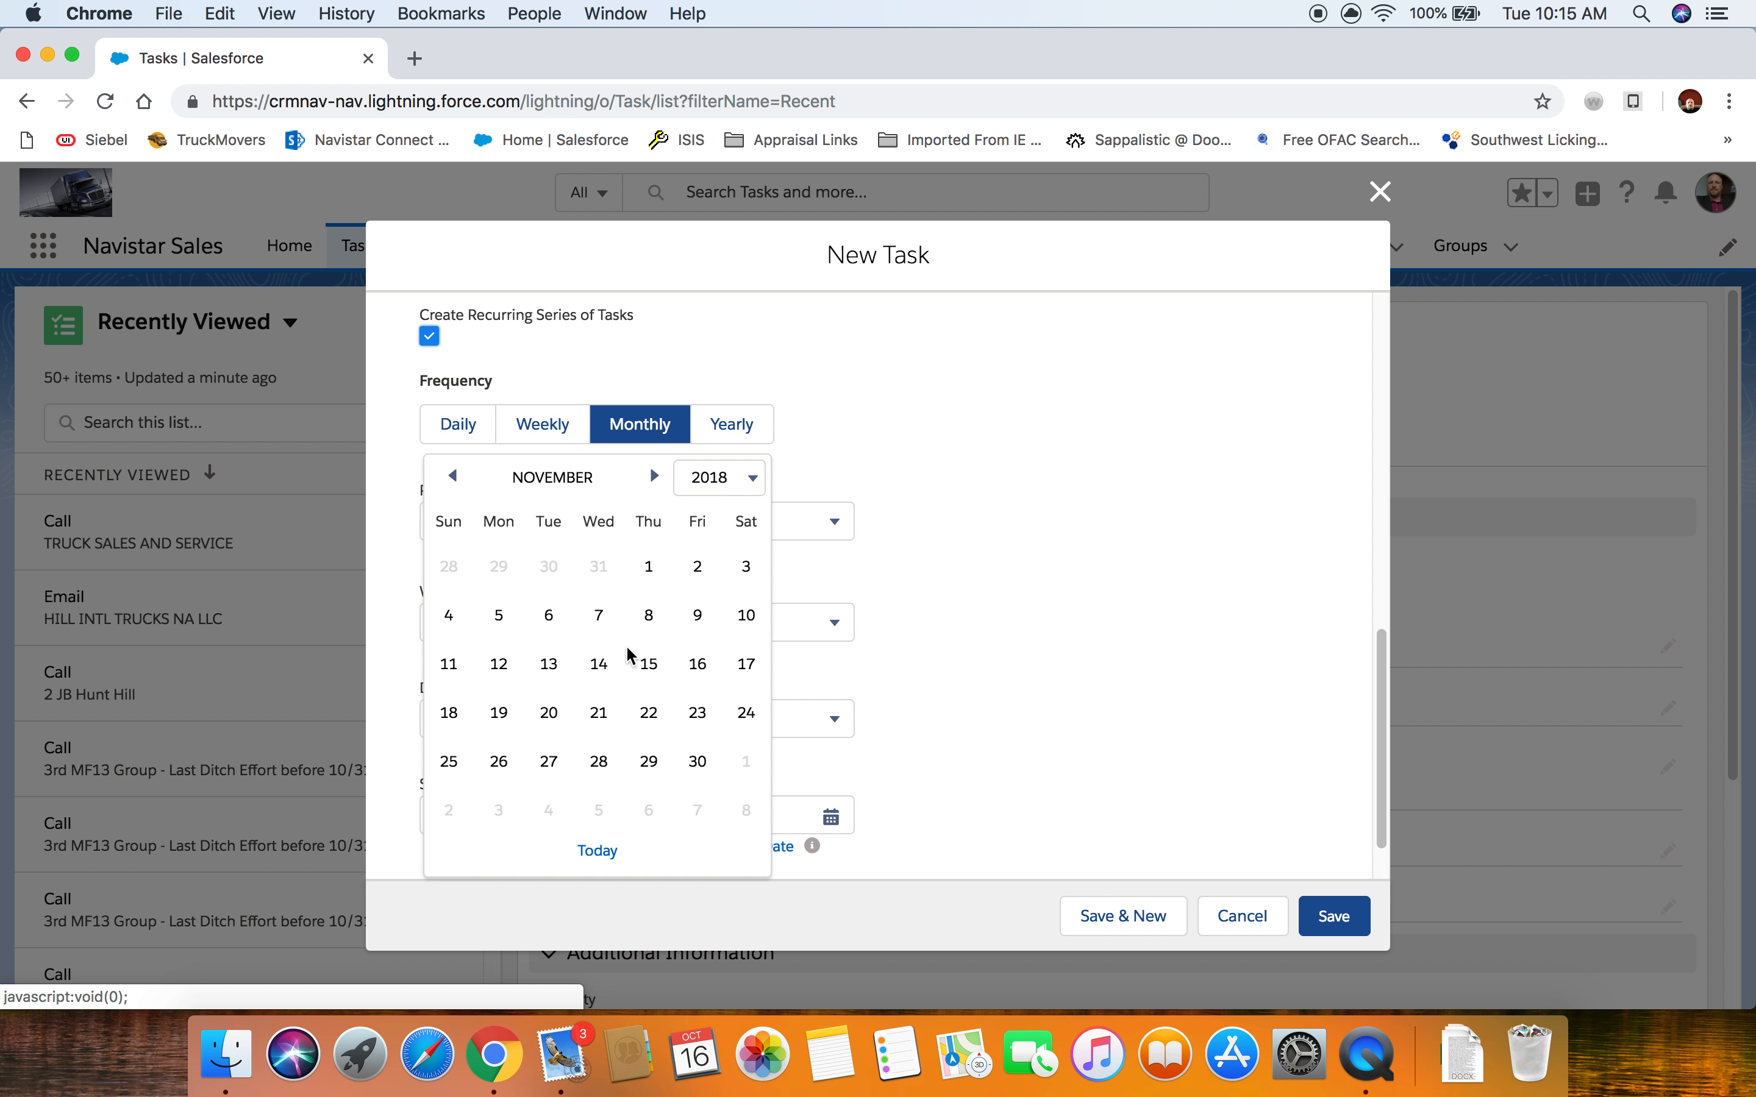
click(599, 616)
- Calculate the latest possible end date for the monthly series and check it in the calendar
scroll(882, 740, down, 2)
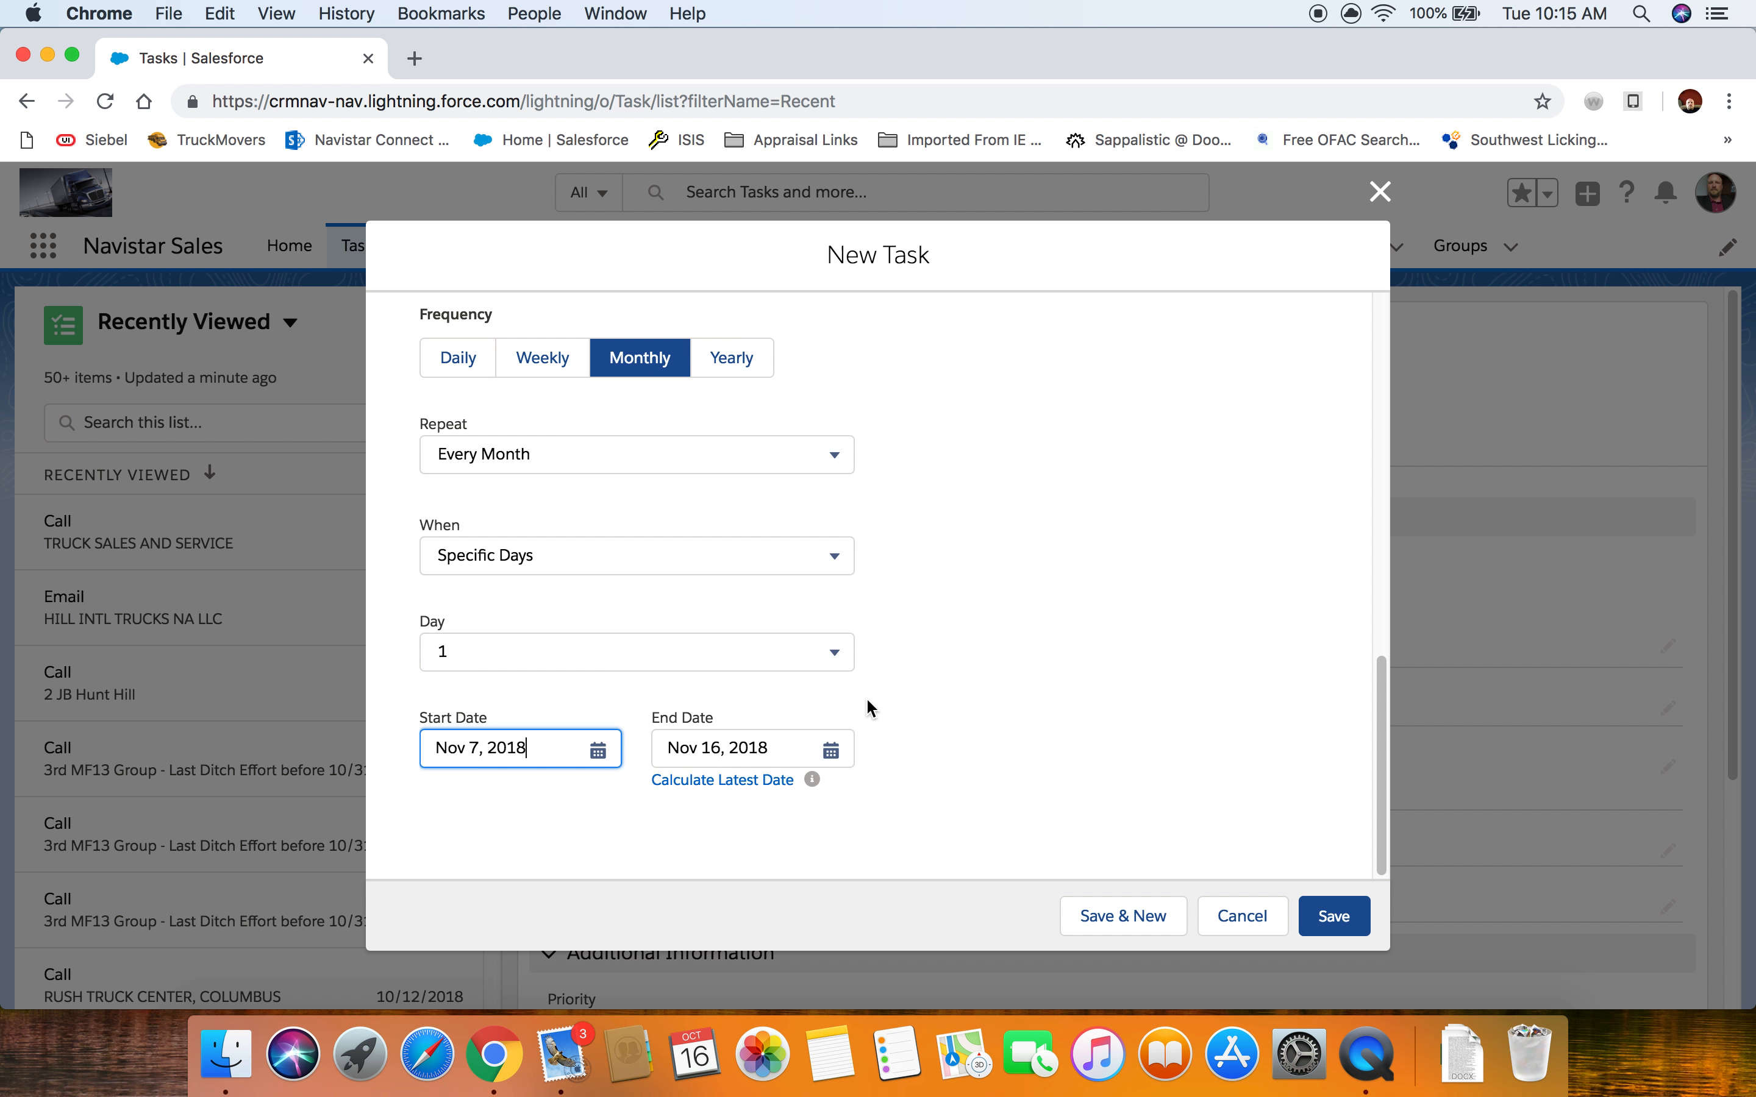
click(744, 791)
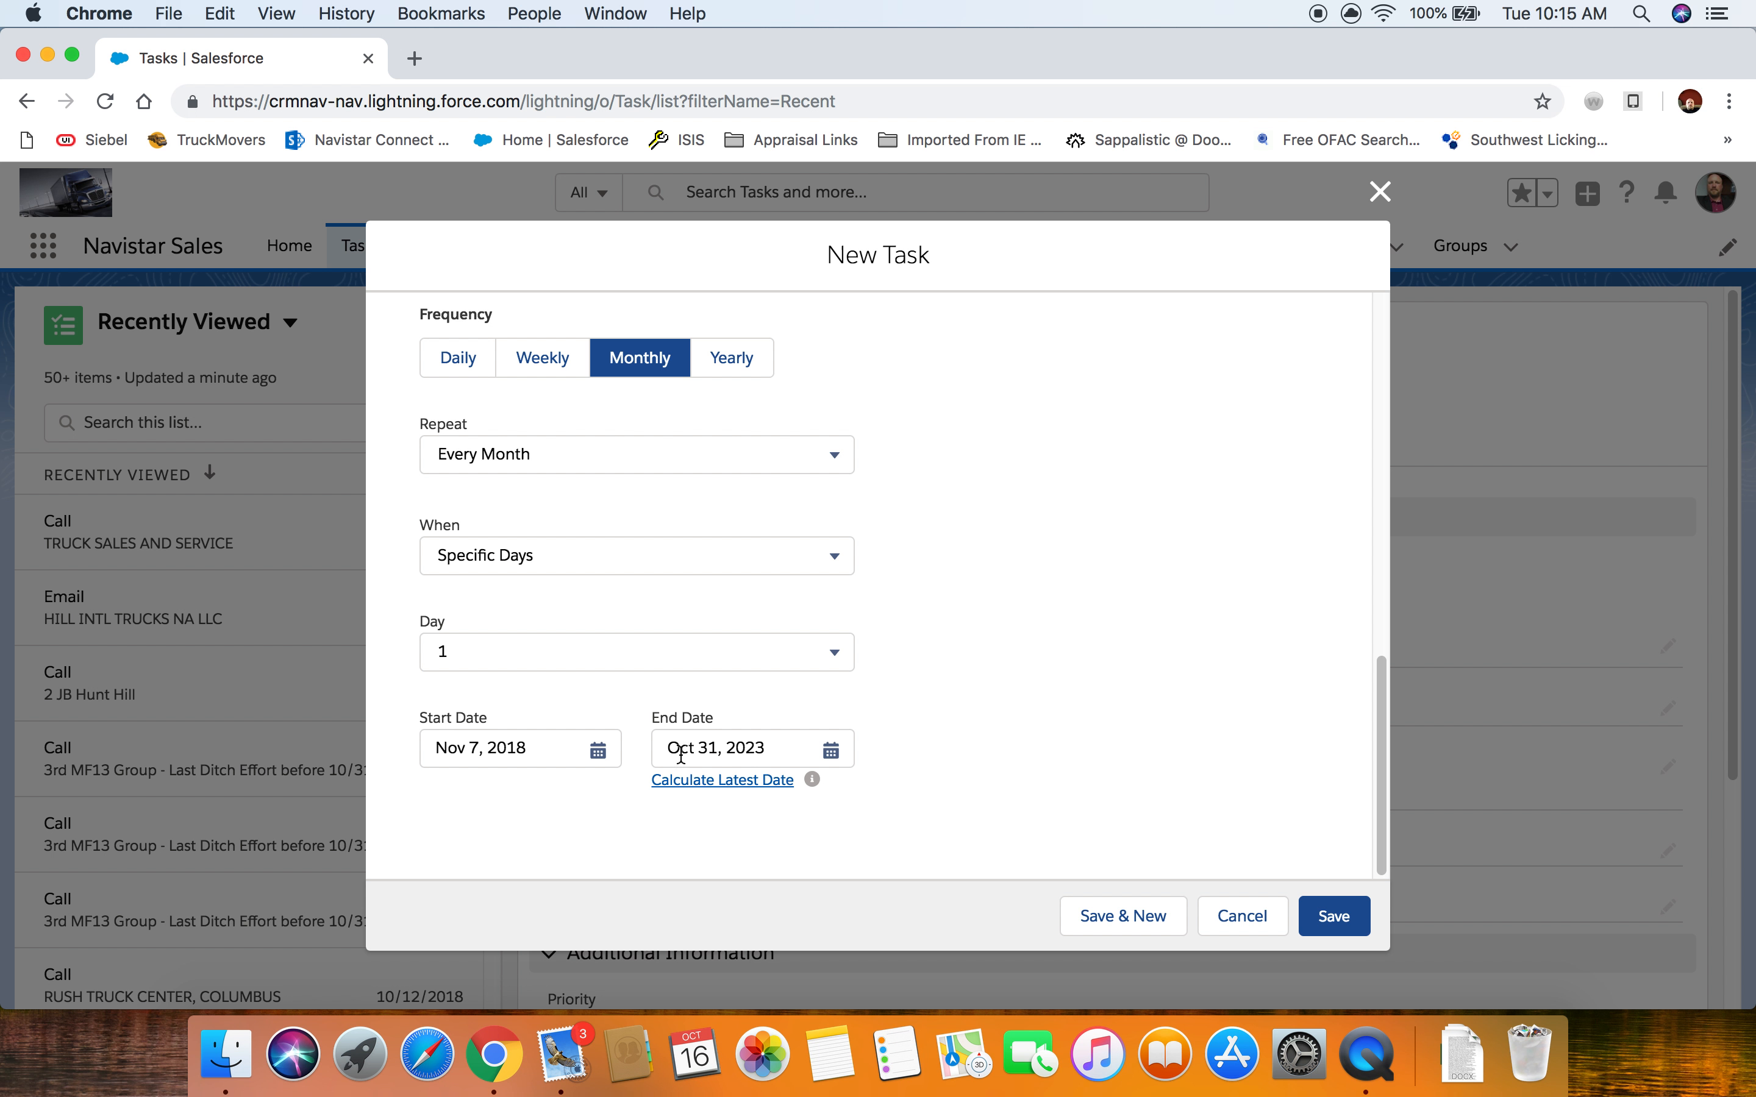
drag(681, 757, 780, 746)
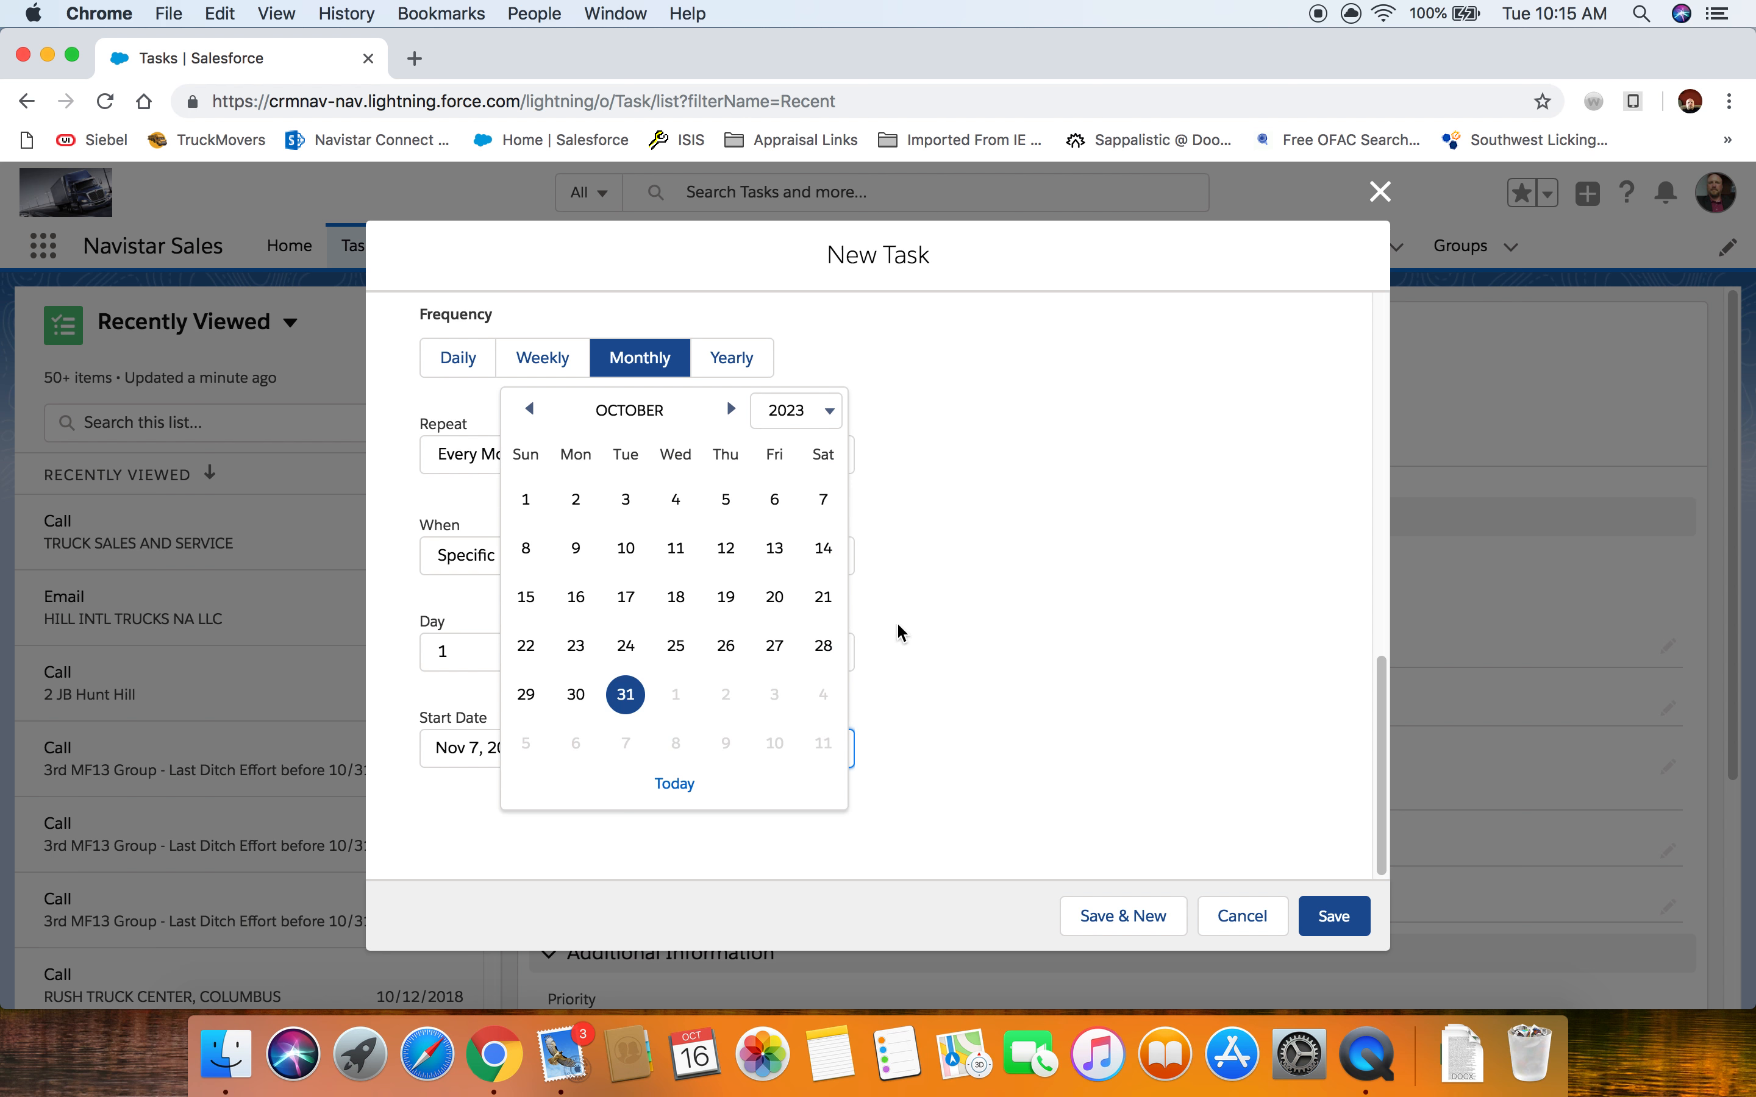
click(1022, 453)
- Change the series to repeat every other month and recalculate its latest end date
click(589, 469)
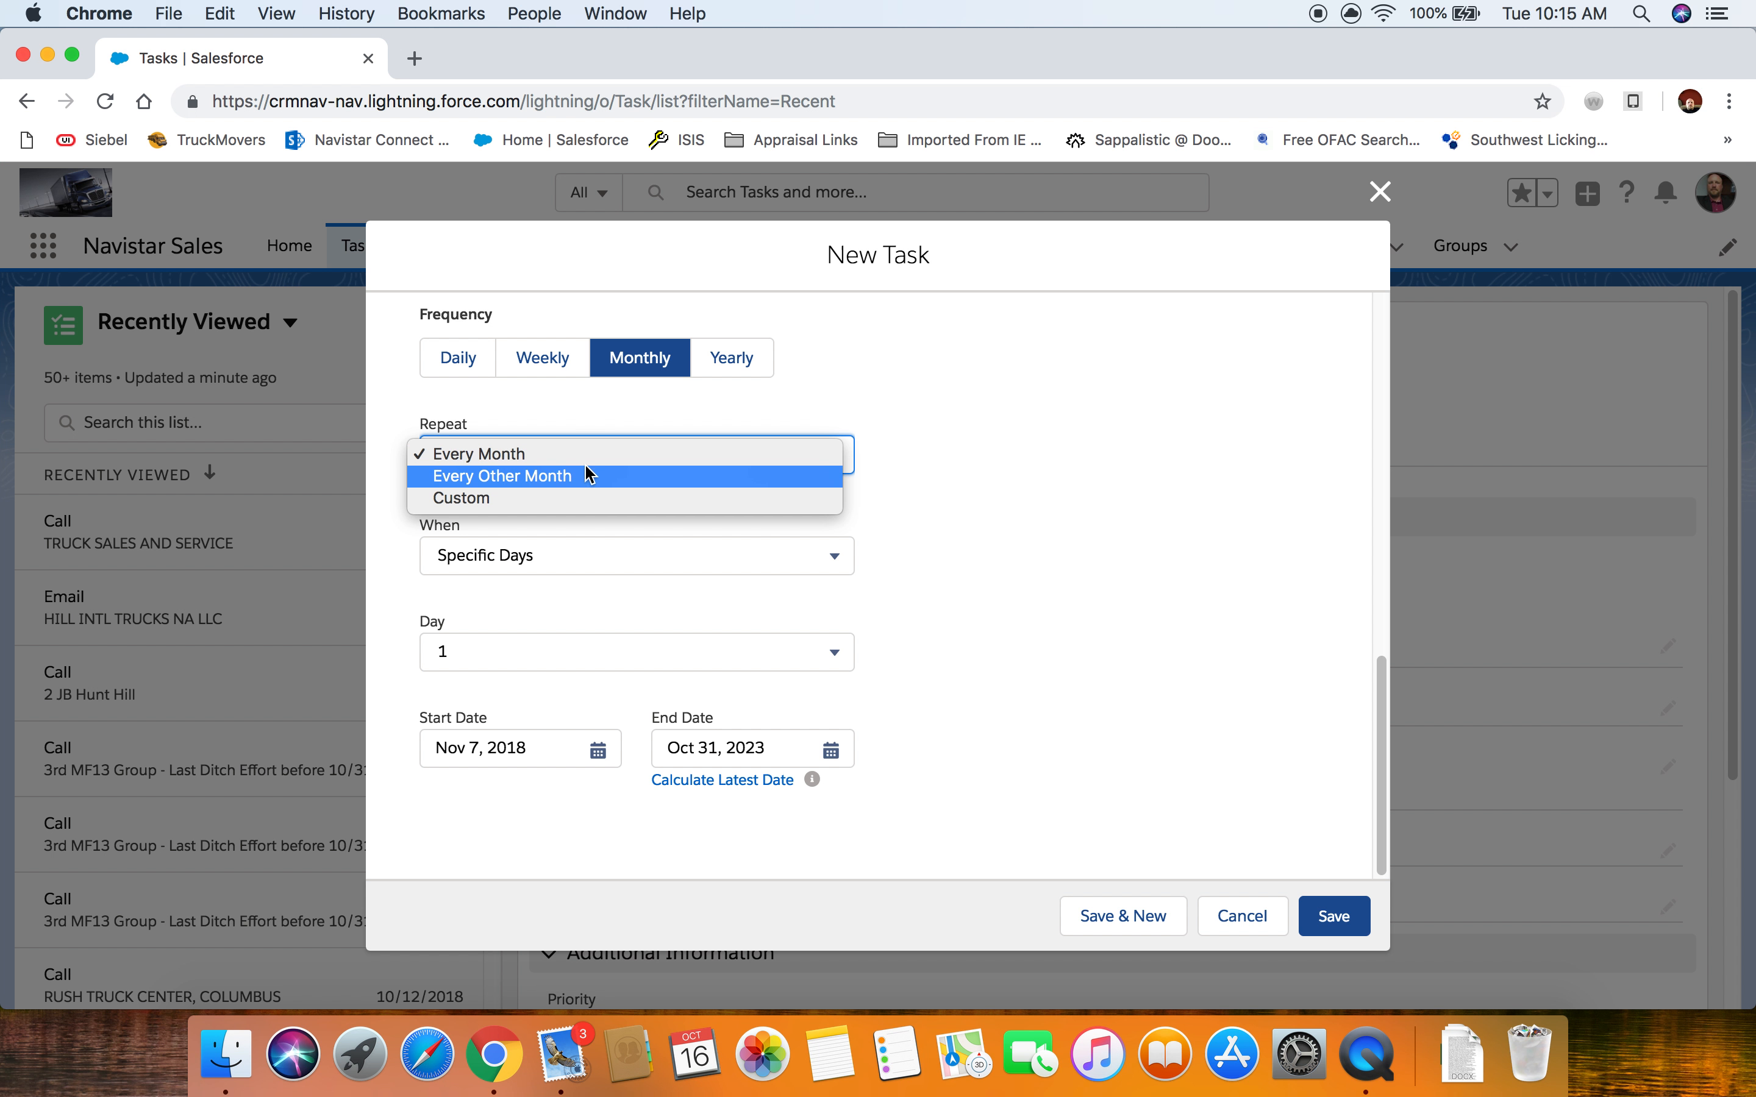
click(582, 476)
click(752, 783)
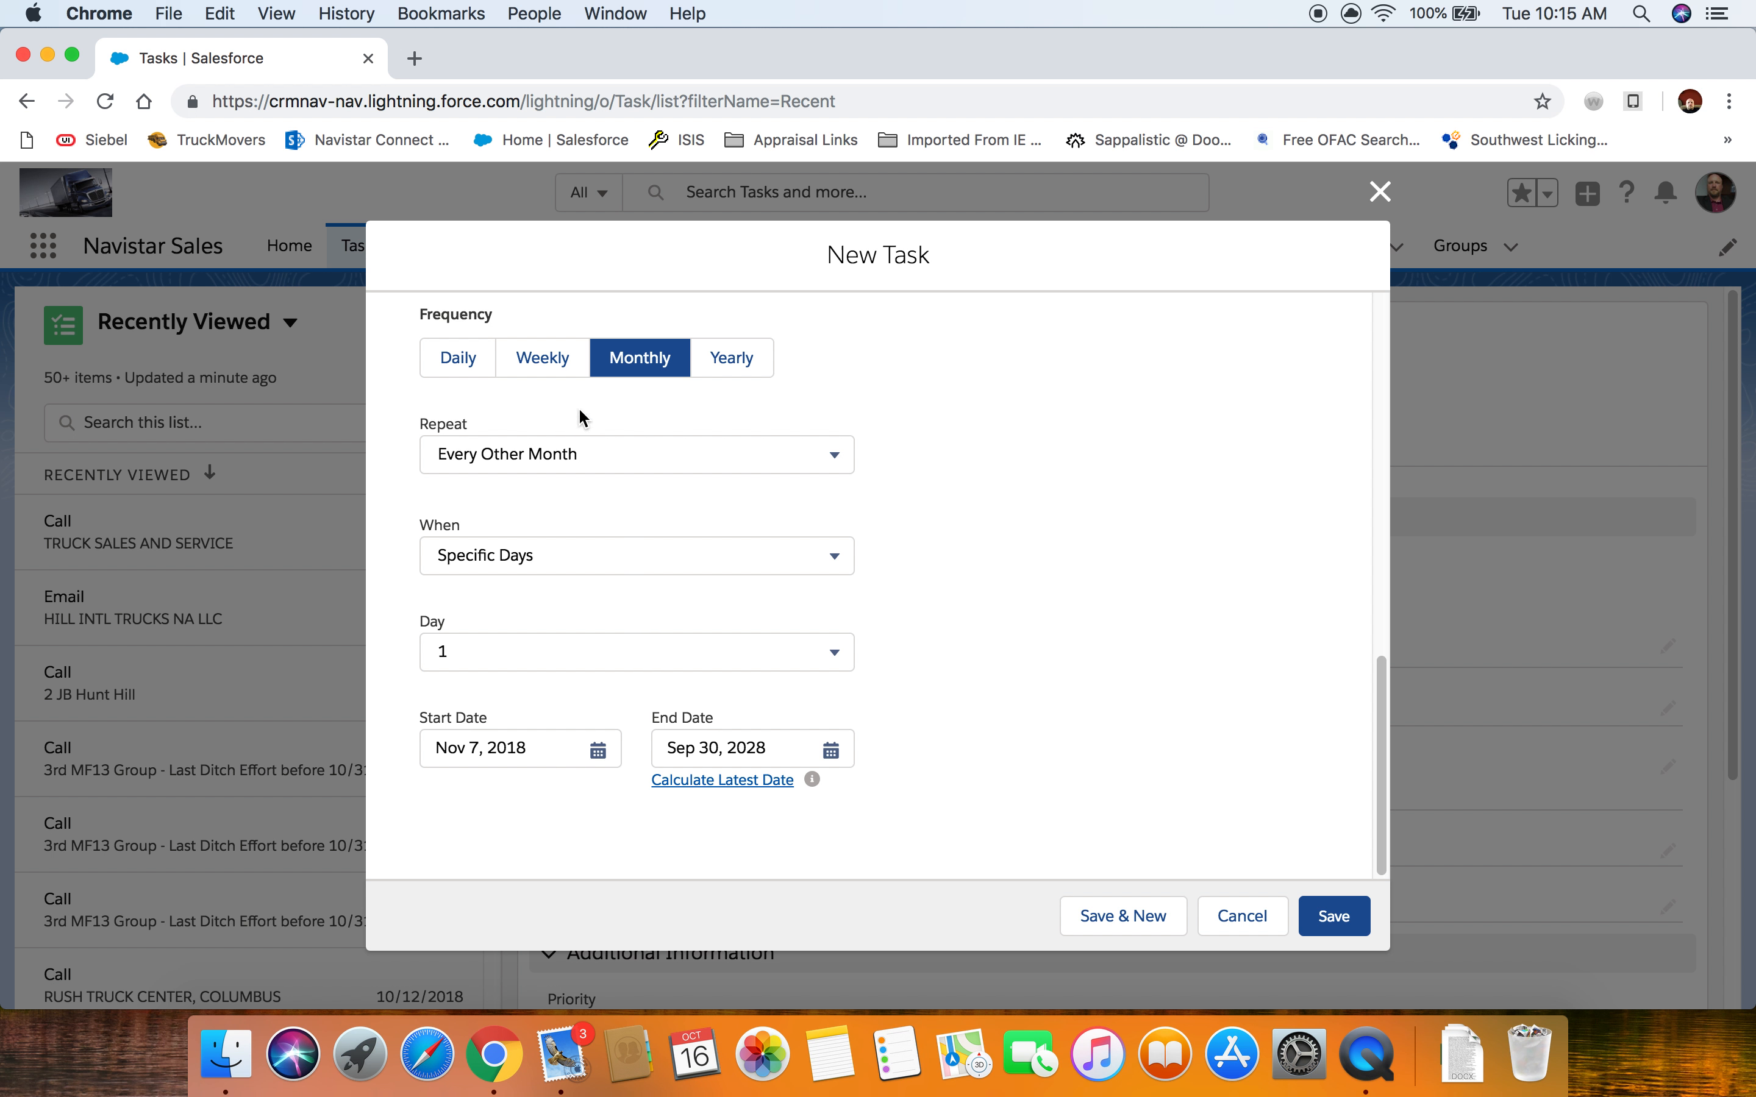
- Return the series to repeating every month and recalculate its latest end date
click(566, 464)
click(541, 433)
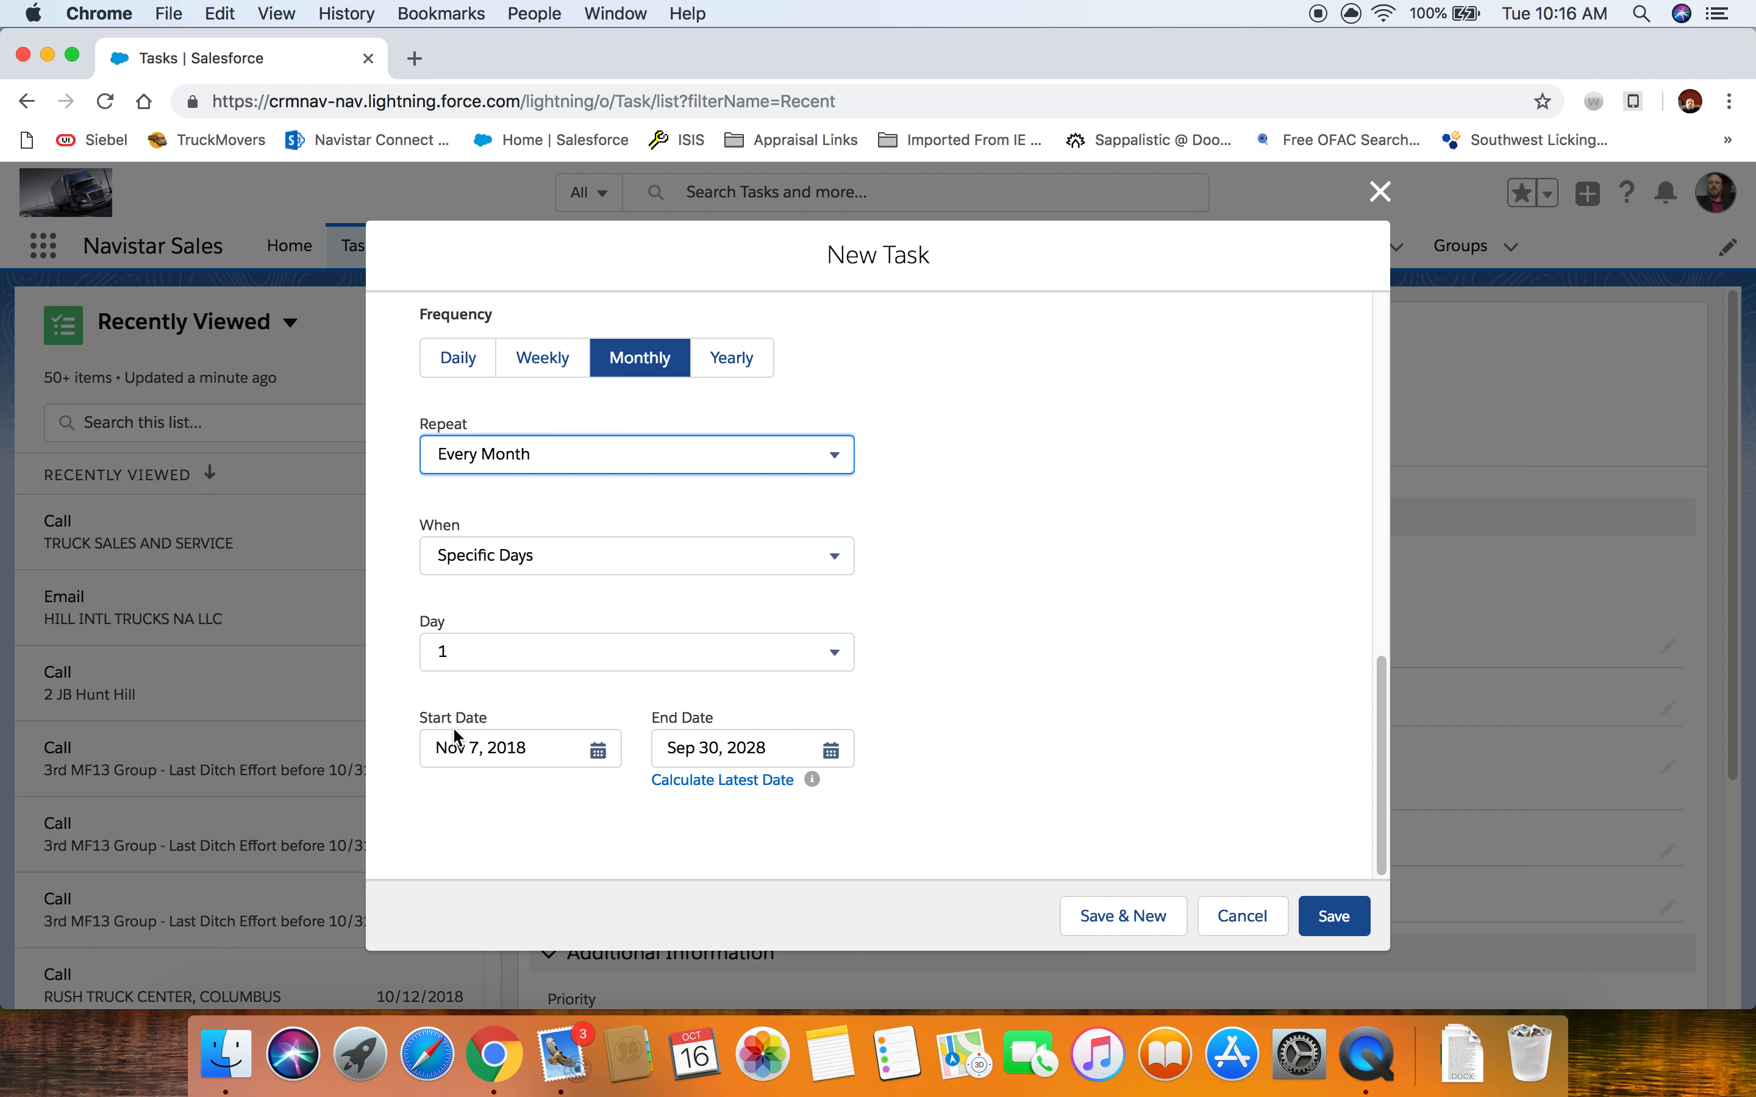
click(725, 784)
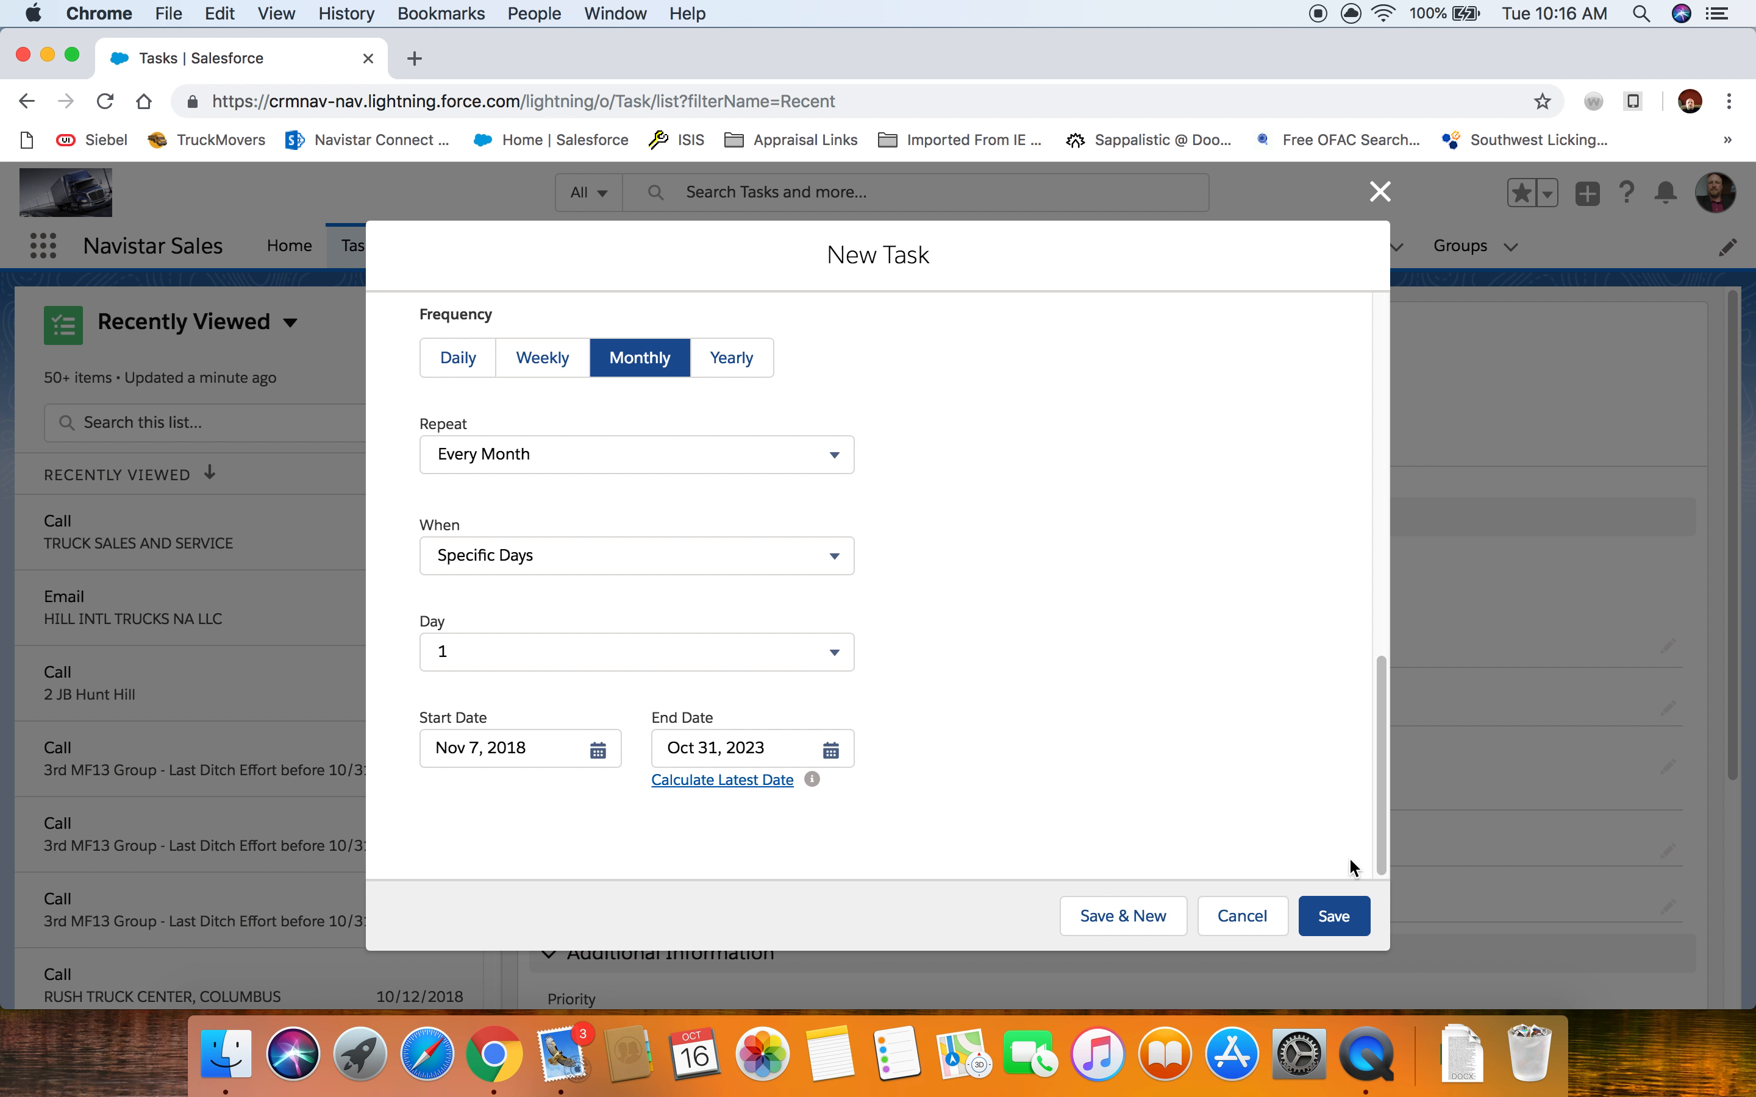
- Review the new task's details from the subject down and discard the task without saving
drag(1370, 849, 1385, 450)
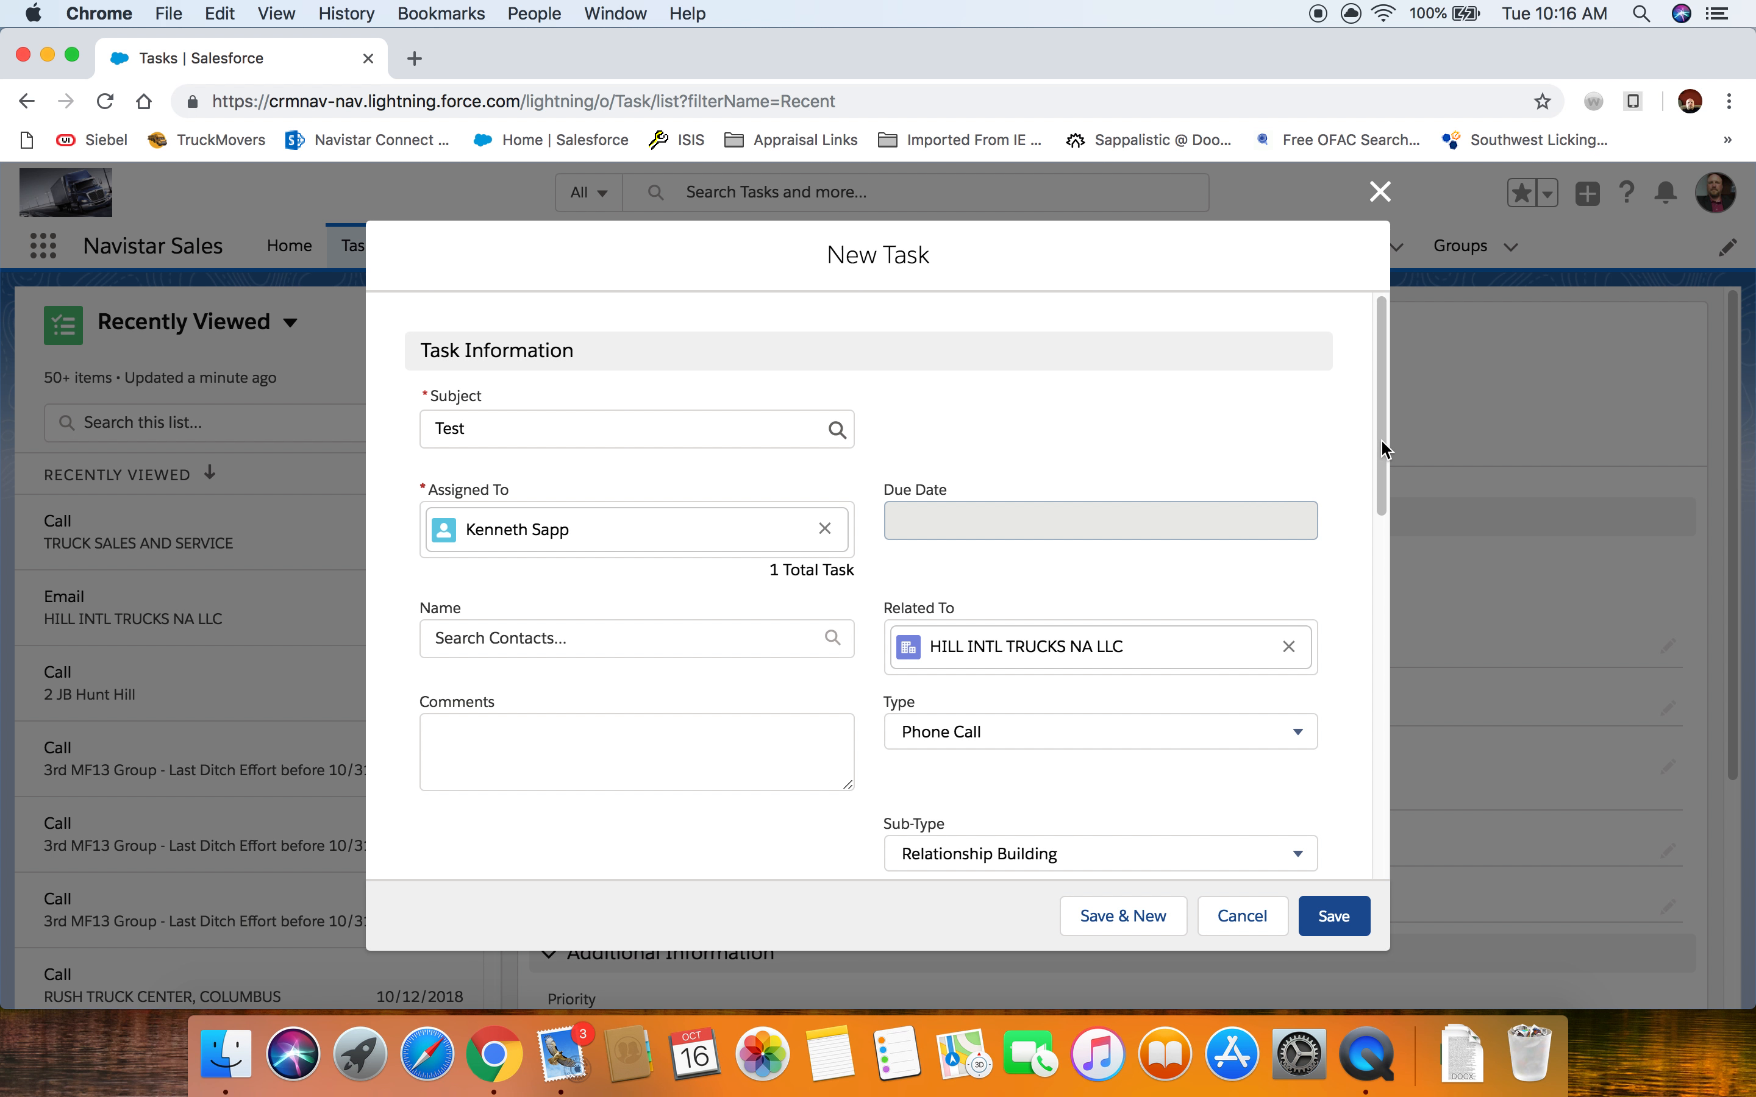
drag(1384, 450, 1365, 671)
click(1243, 927)
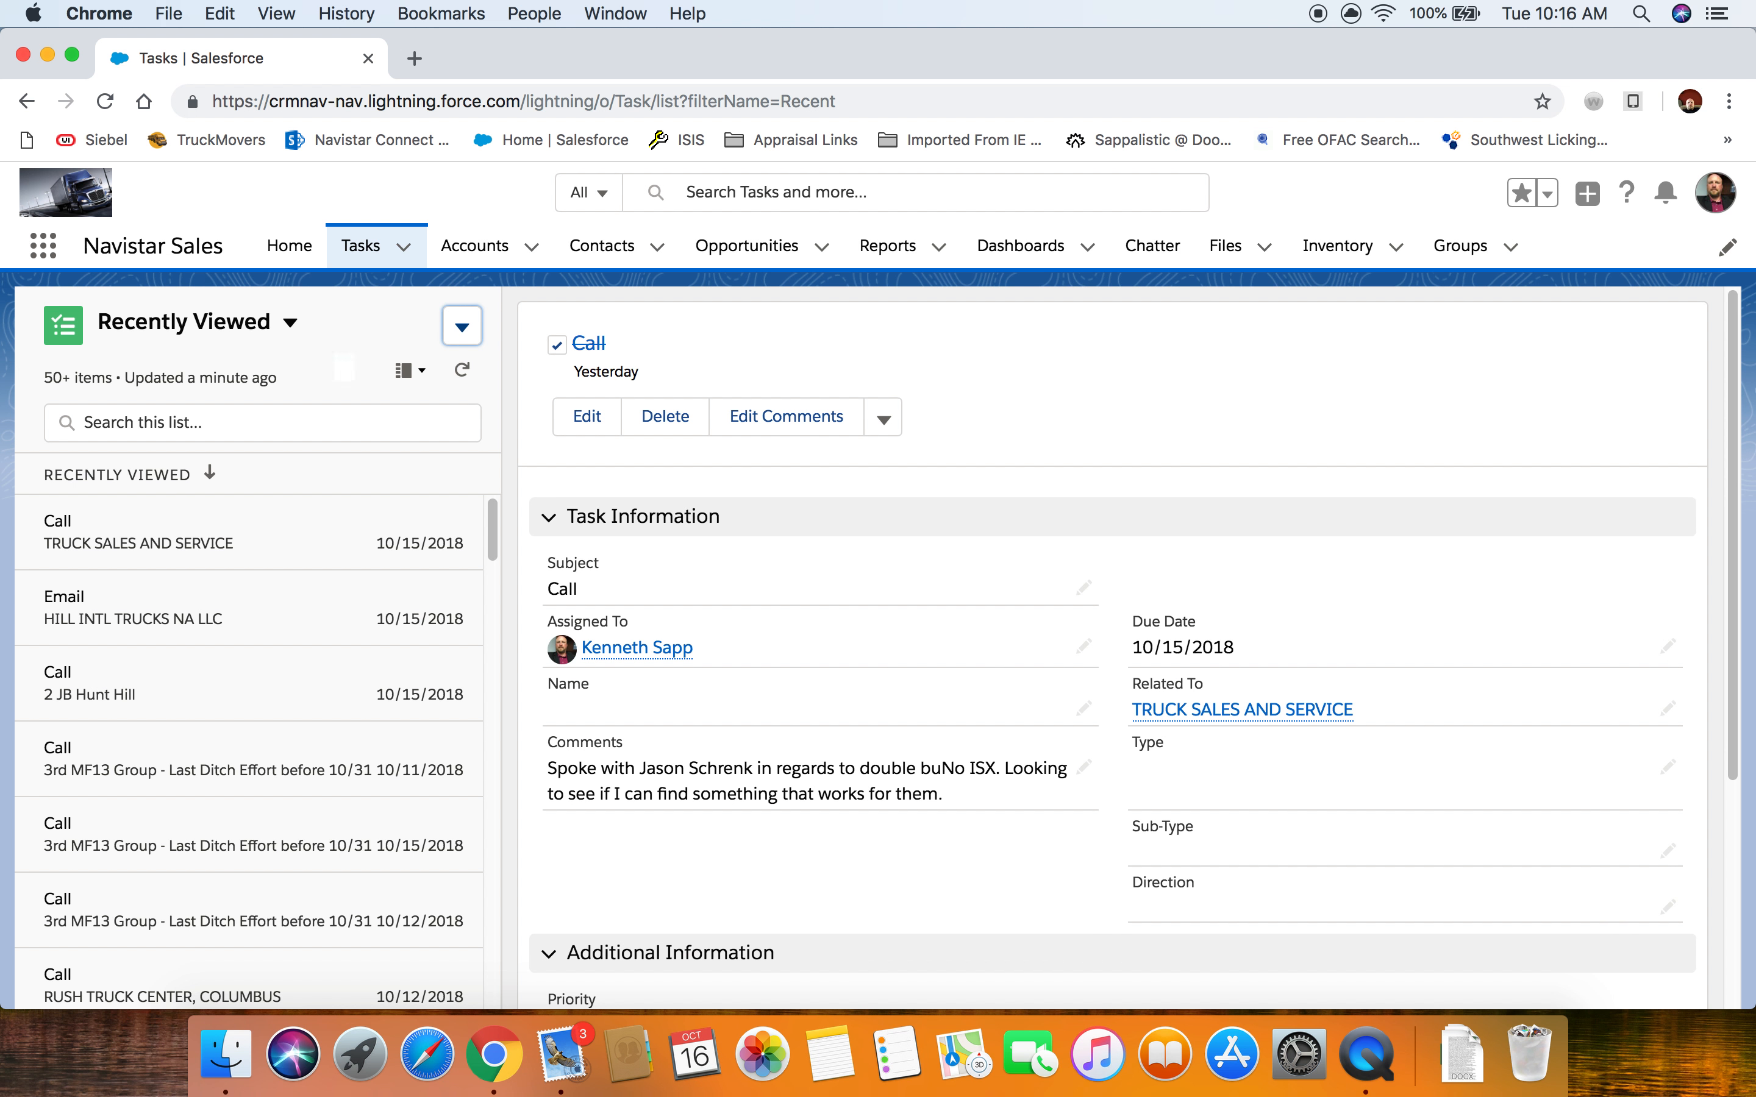
- Show the Today's Tasks list view and switch from it to the Recurring Tasks list view
click(300, 335)
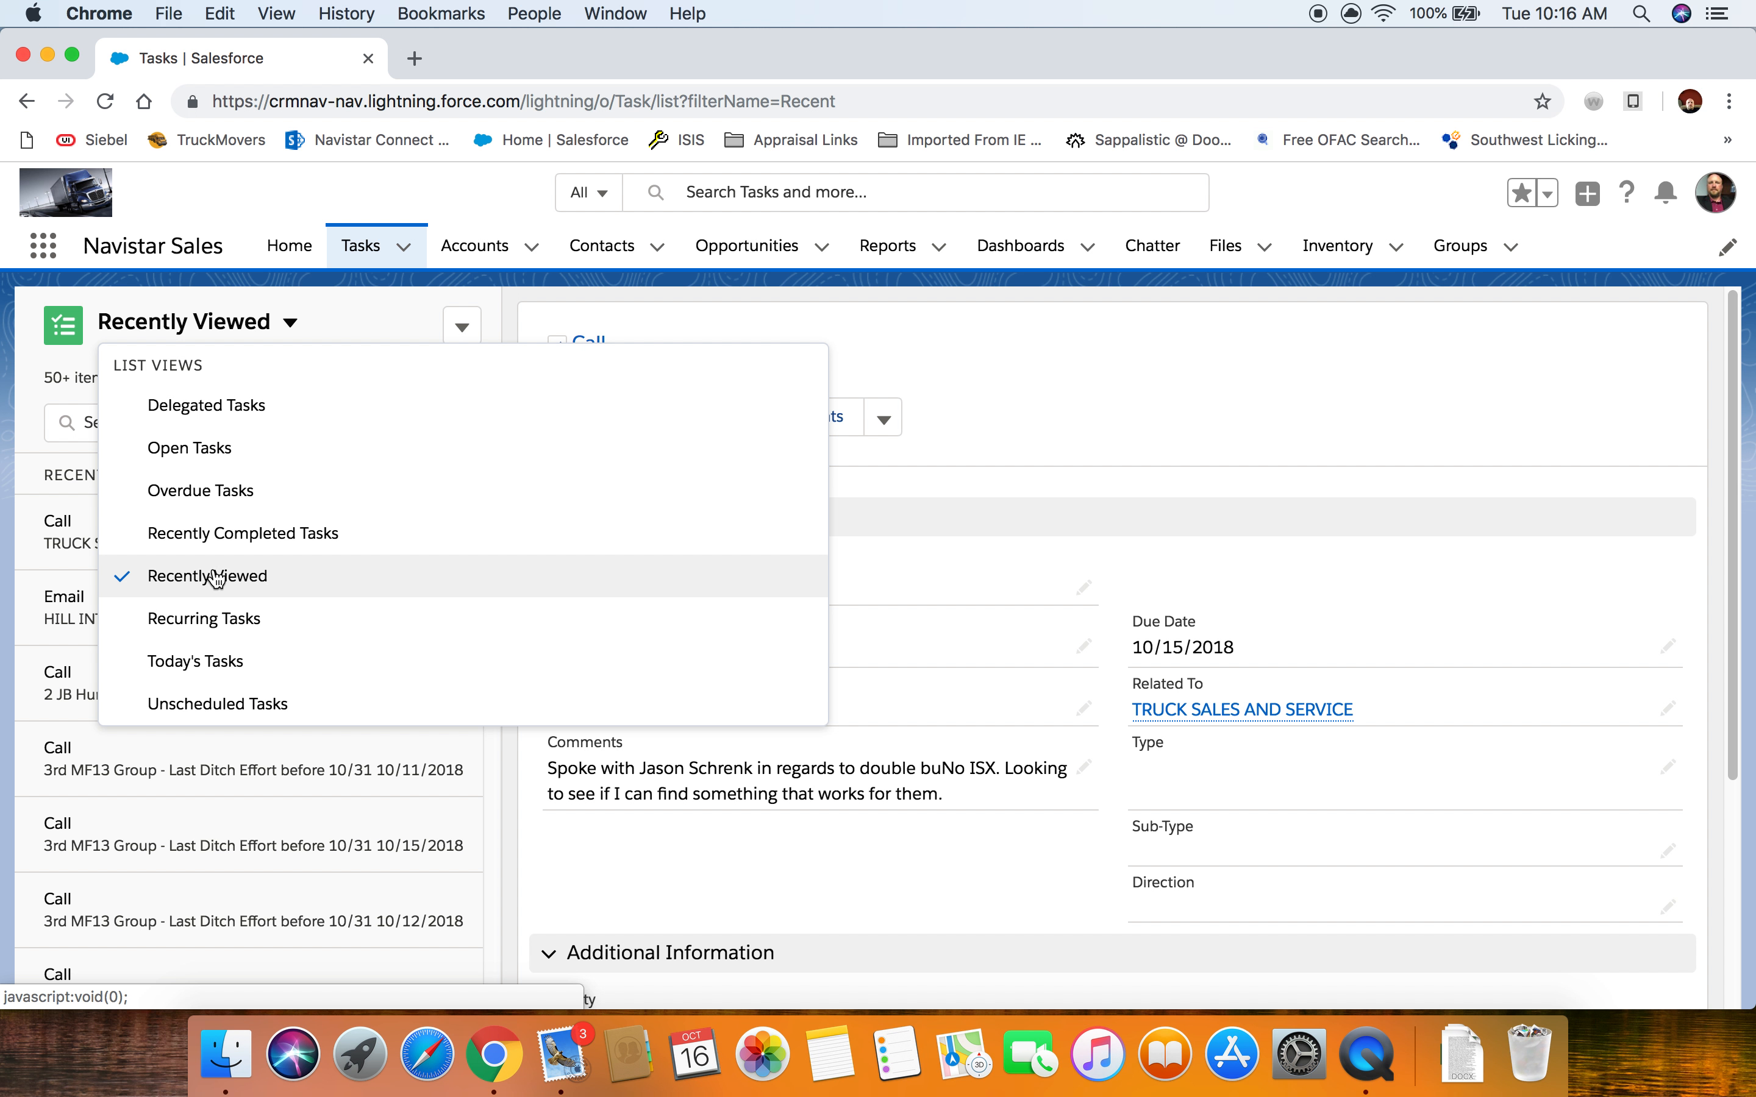
click(215, 661)
click(251, 328)
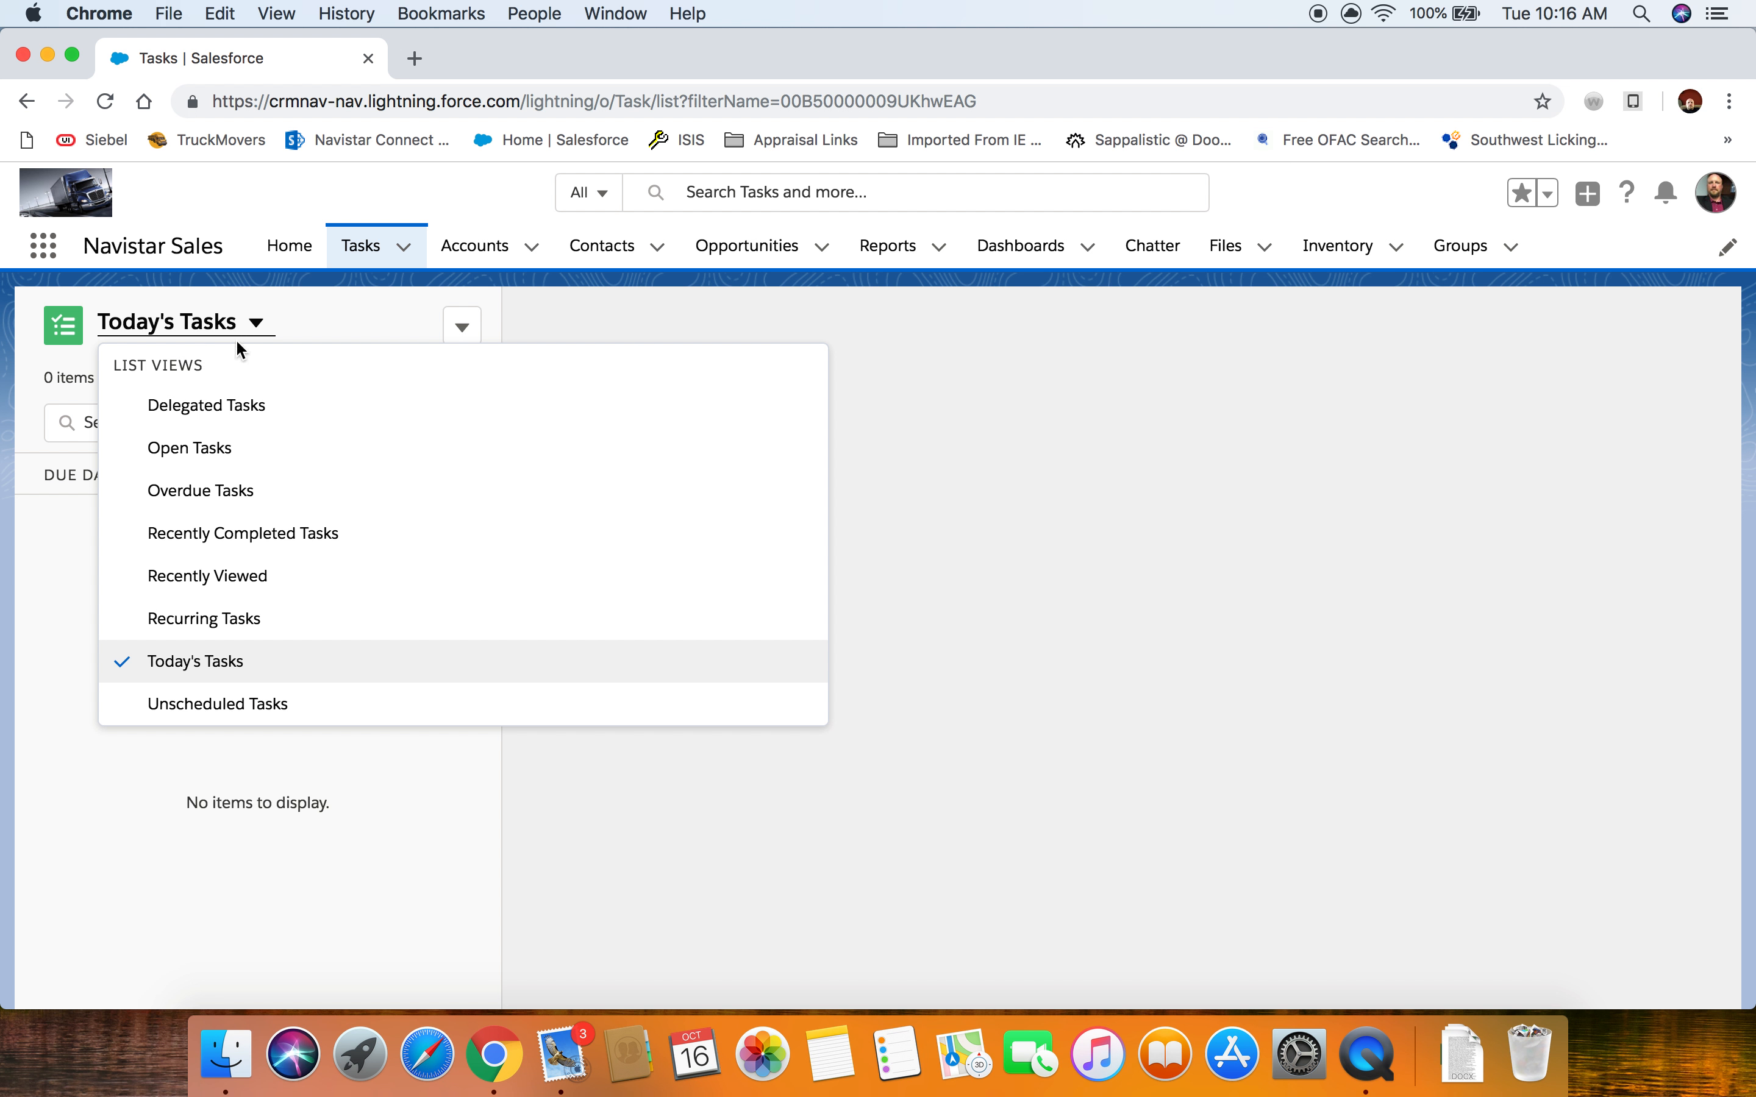
click(193, 619)
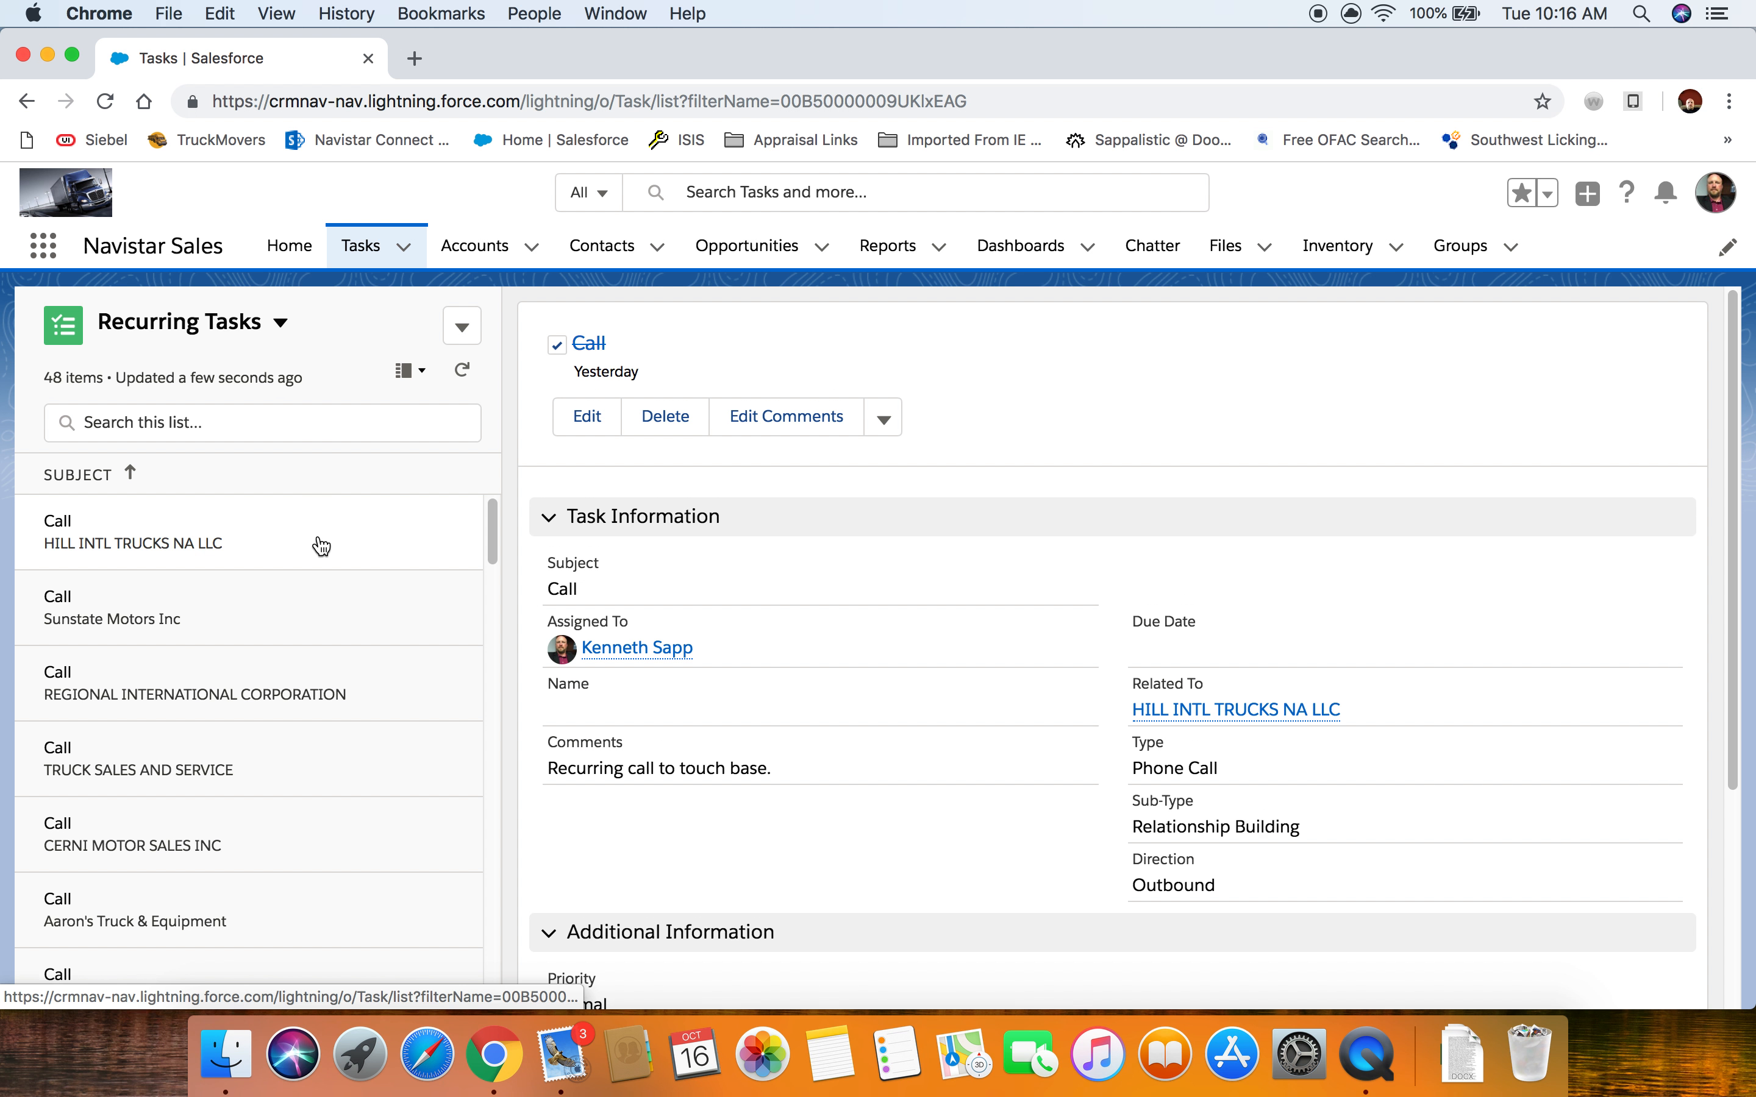
- Open the recurring call for Advanced Truck Sales Inc., check its recurrence details and browse the remaining recurring tasks
scroll(312, 552, down, 3)
scroll(219, 627, down, 2)
click(147, 787)
scroll(747, 734, down, 5)
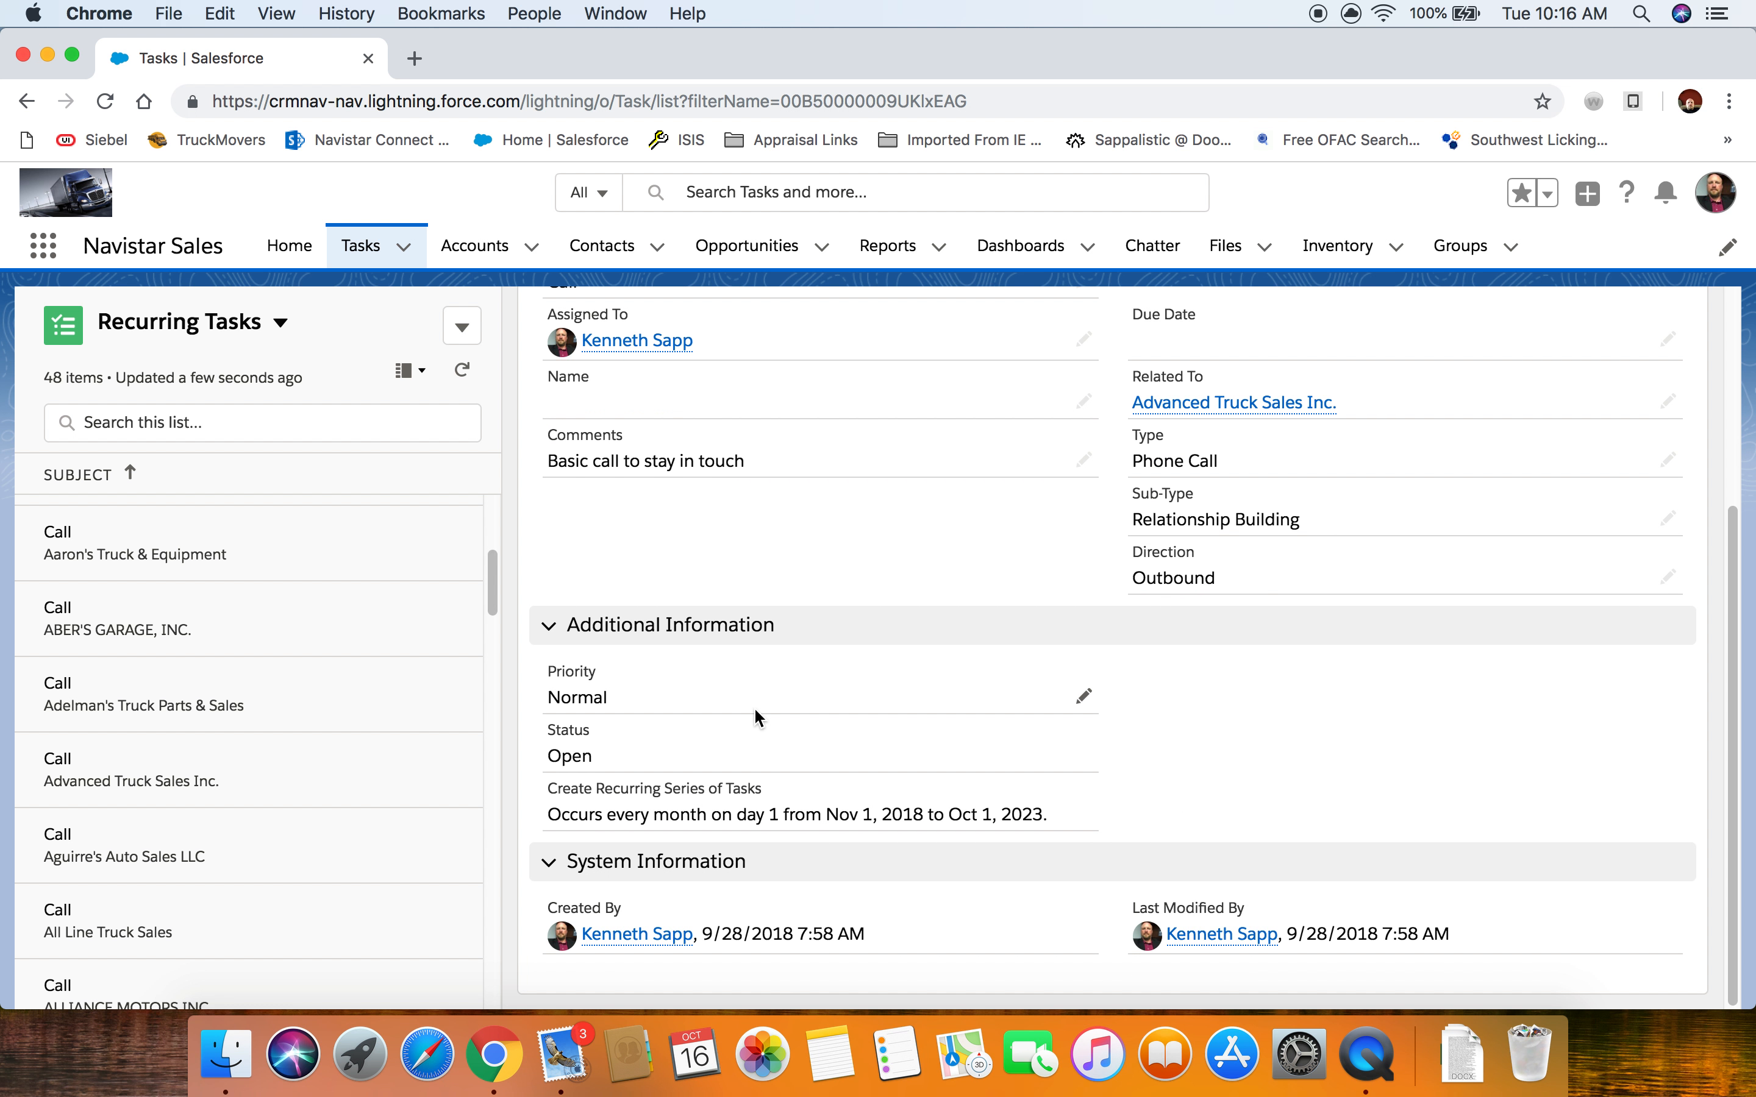
scroll(282, 667, down, 20)
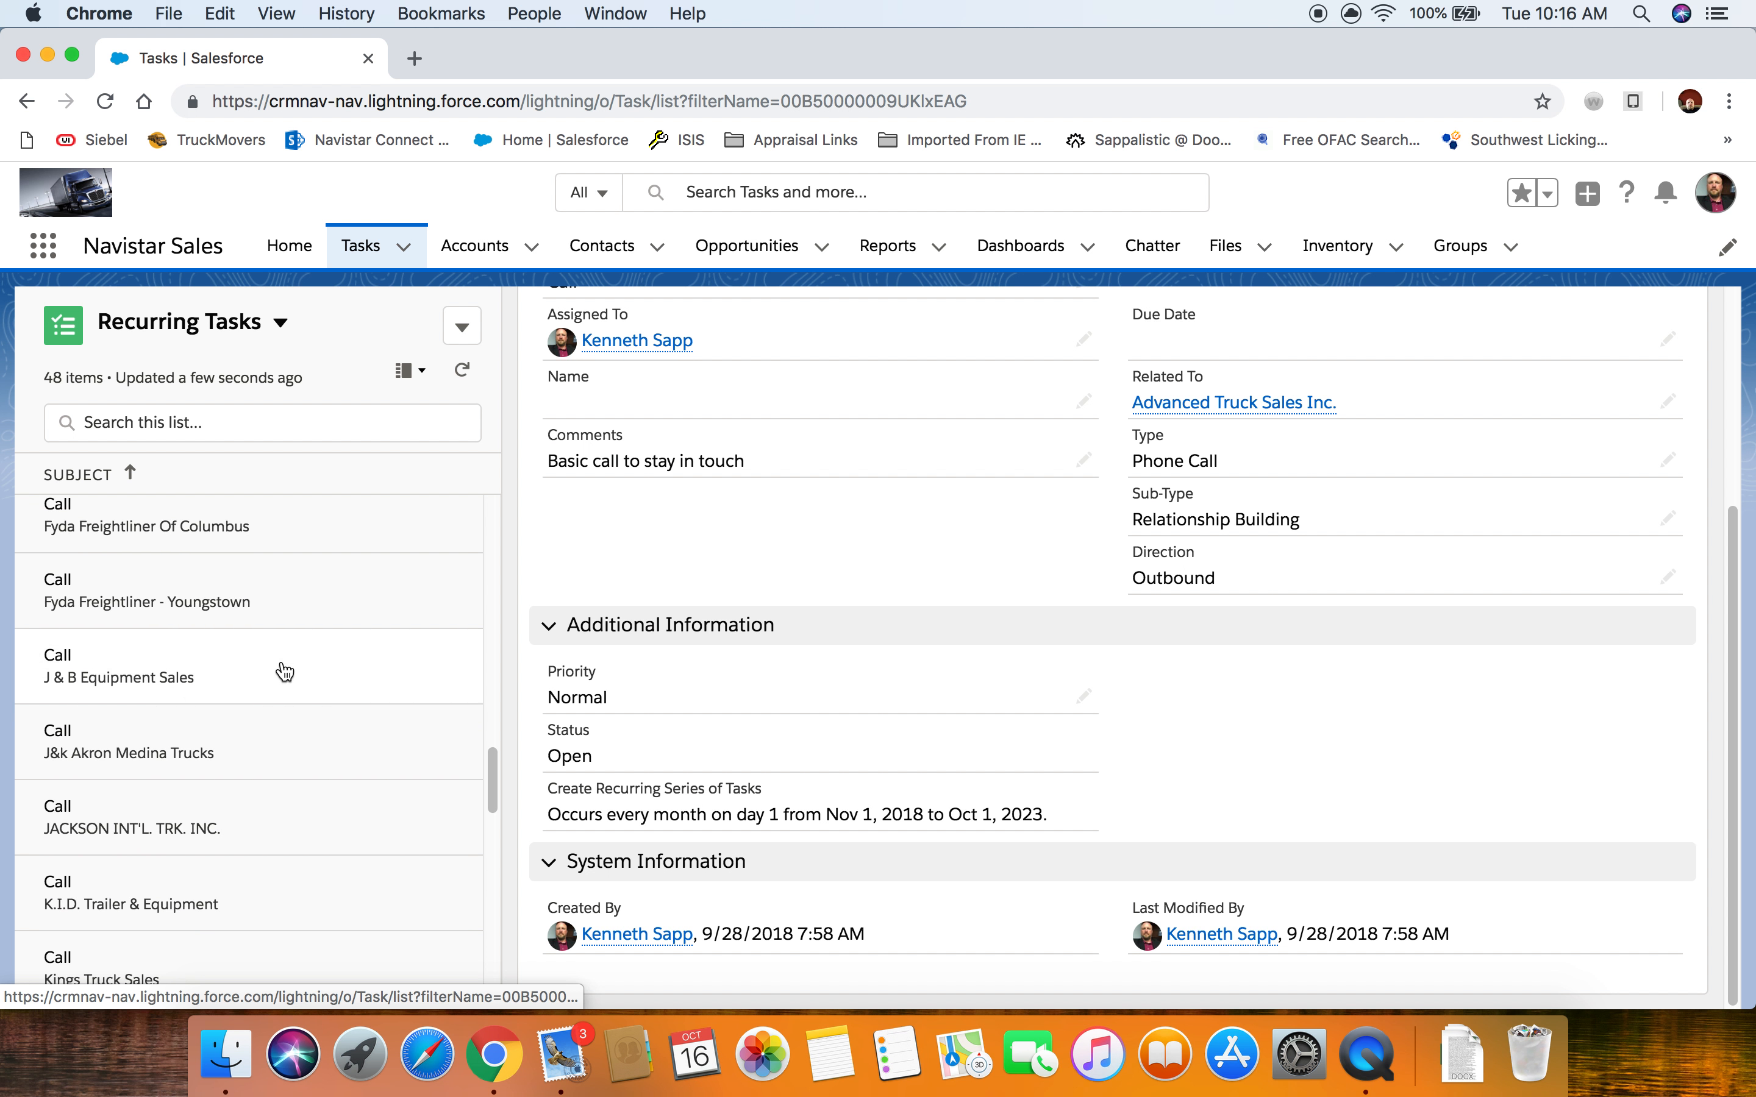
scroll(272, 601, down, 5)
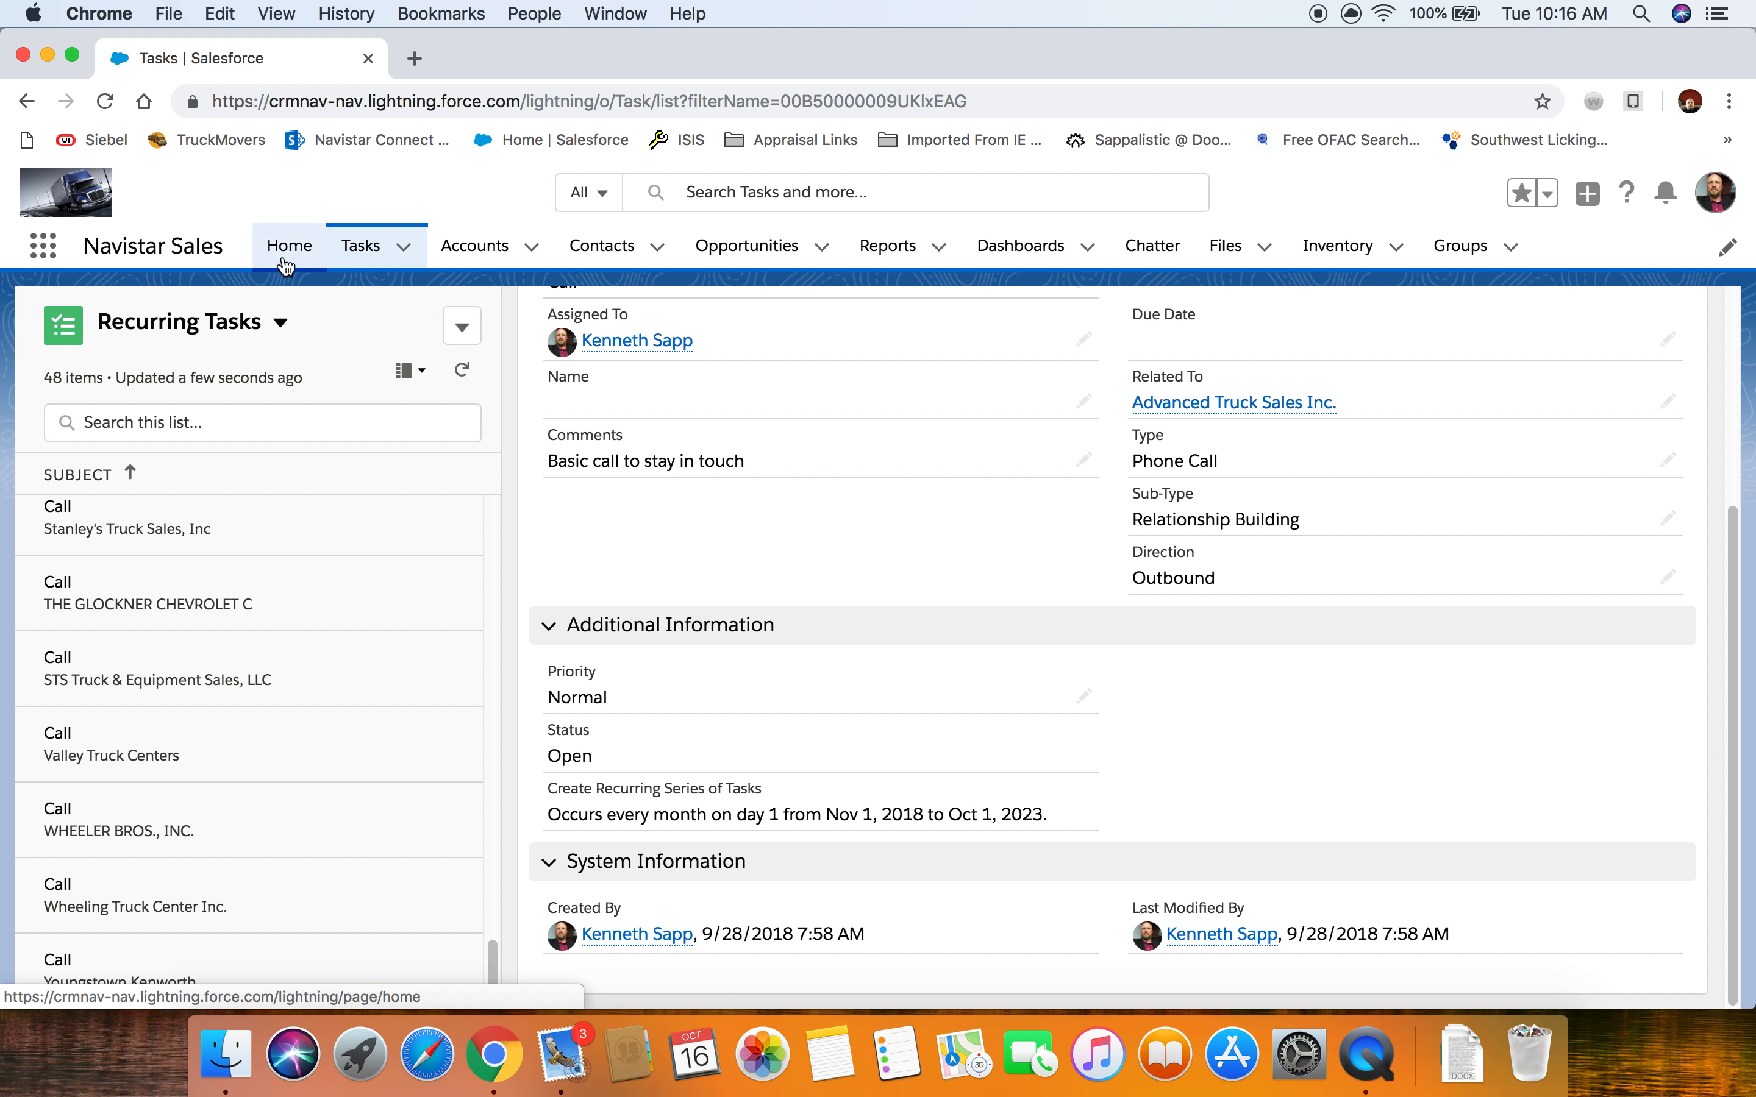
- Switch to the Open Tasks list view and examine the due dates of the calls across the coming months
click(282, 324)
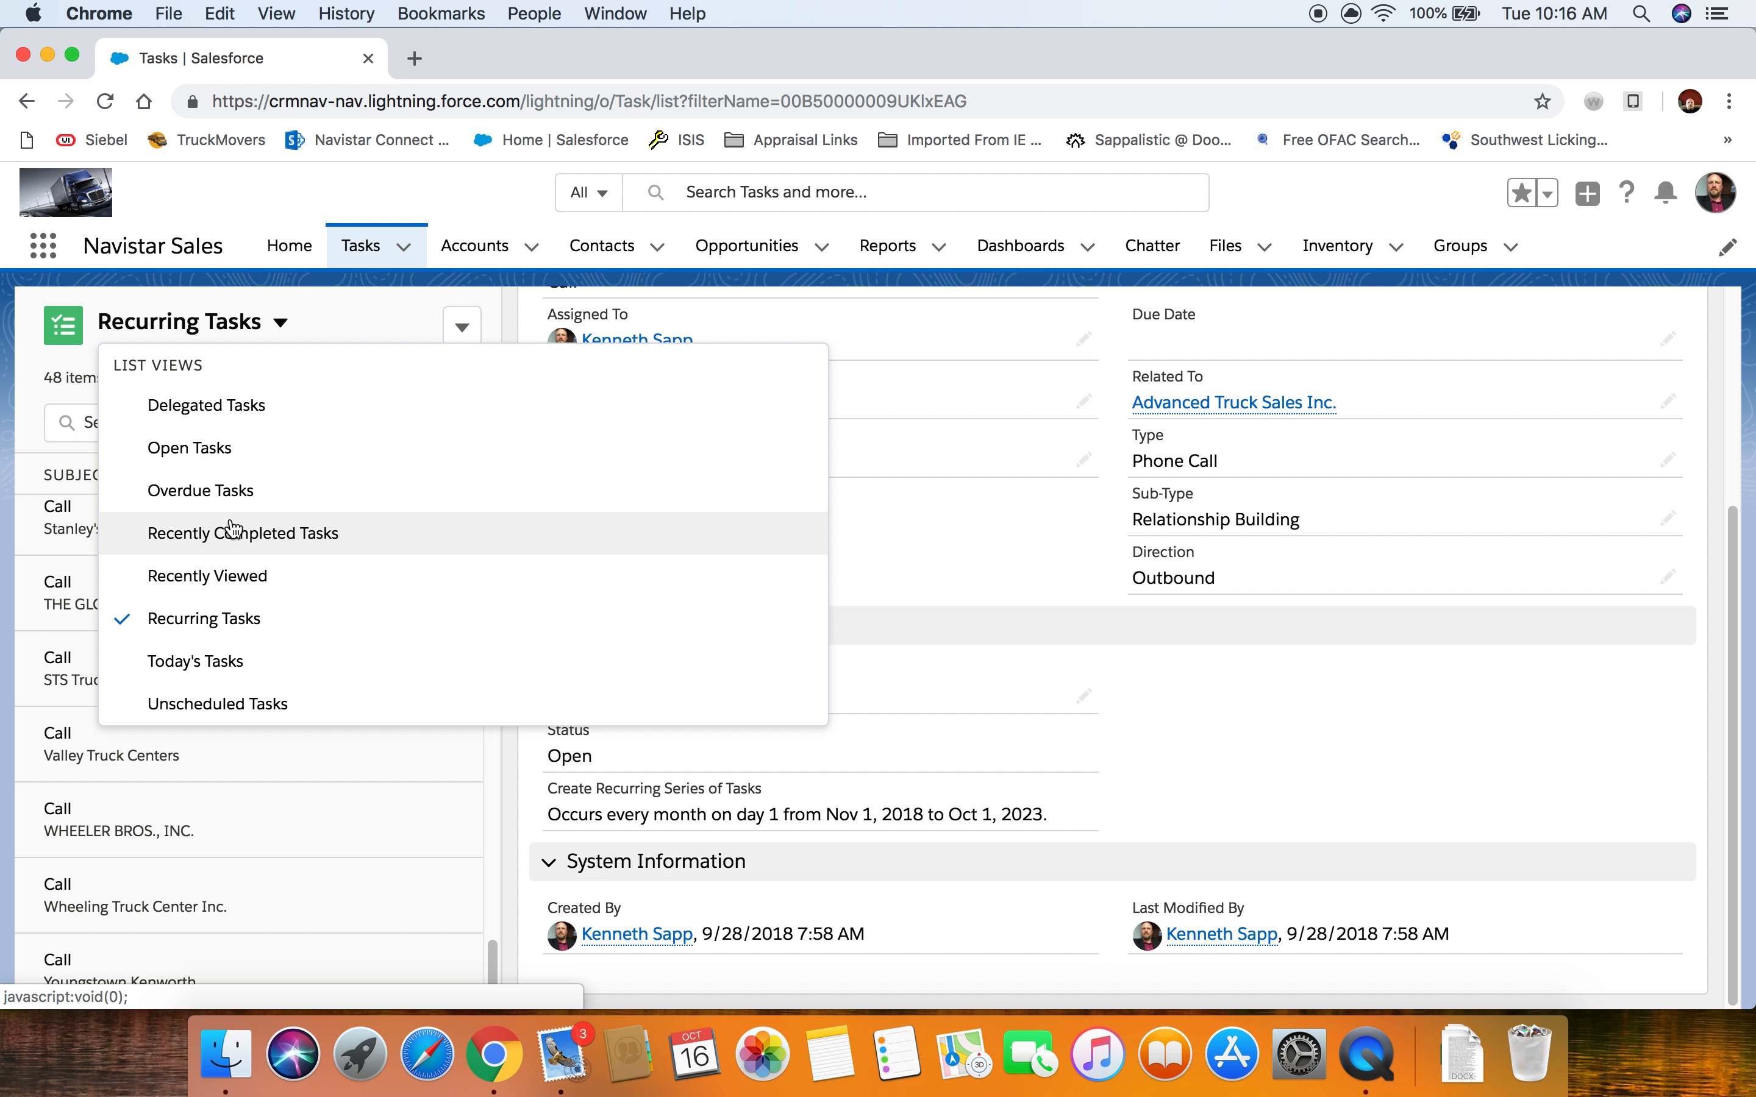
click(244, 449)
scroll(419, 619, down, 10)
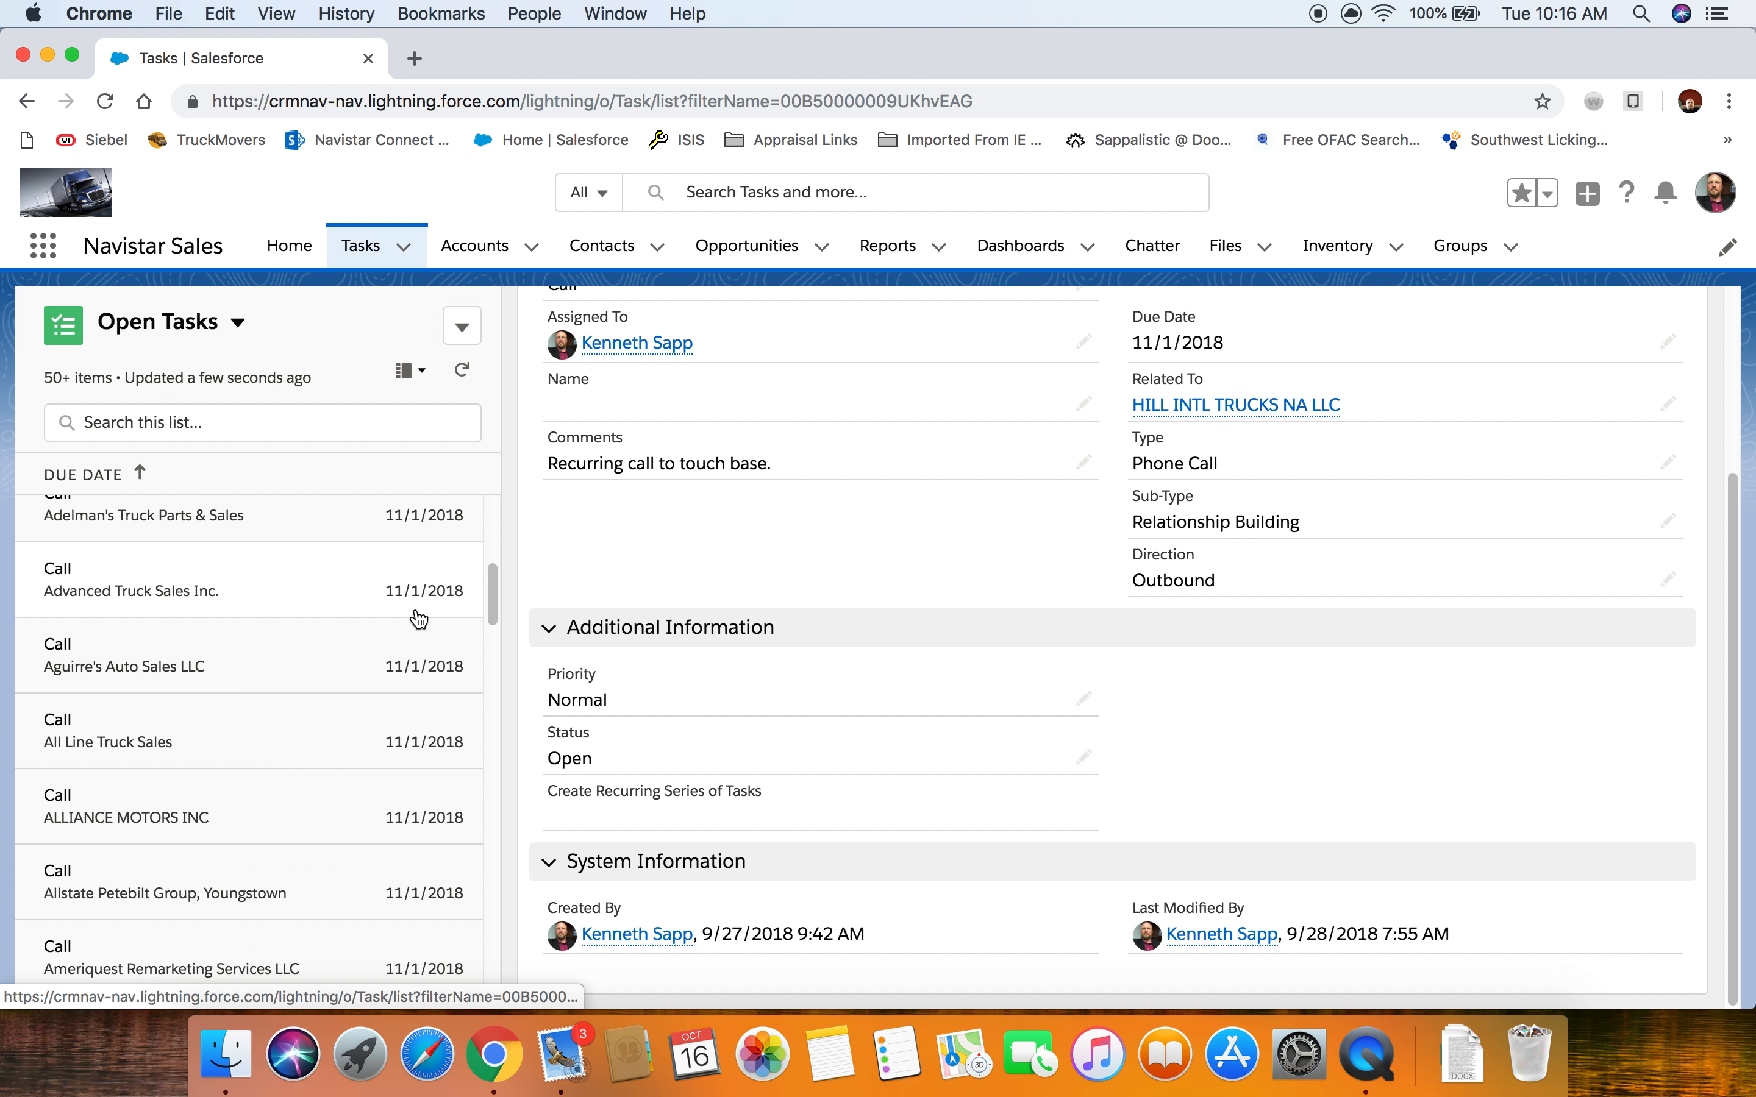
scroll(419, 618, down, 15)
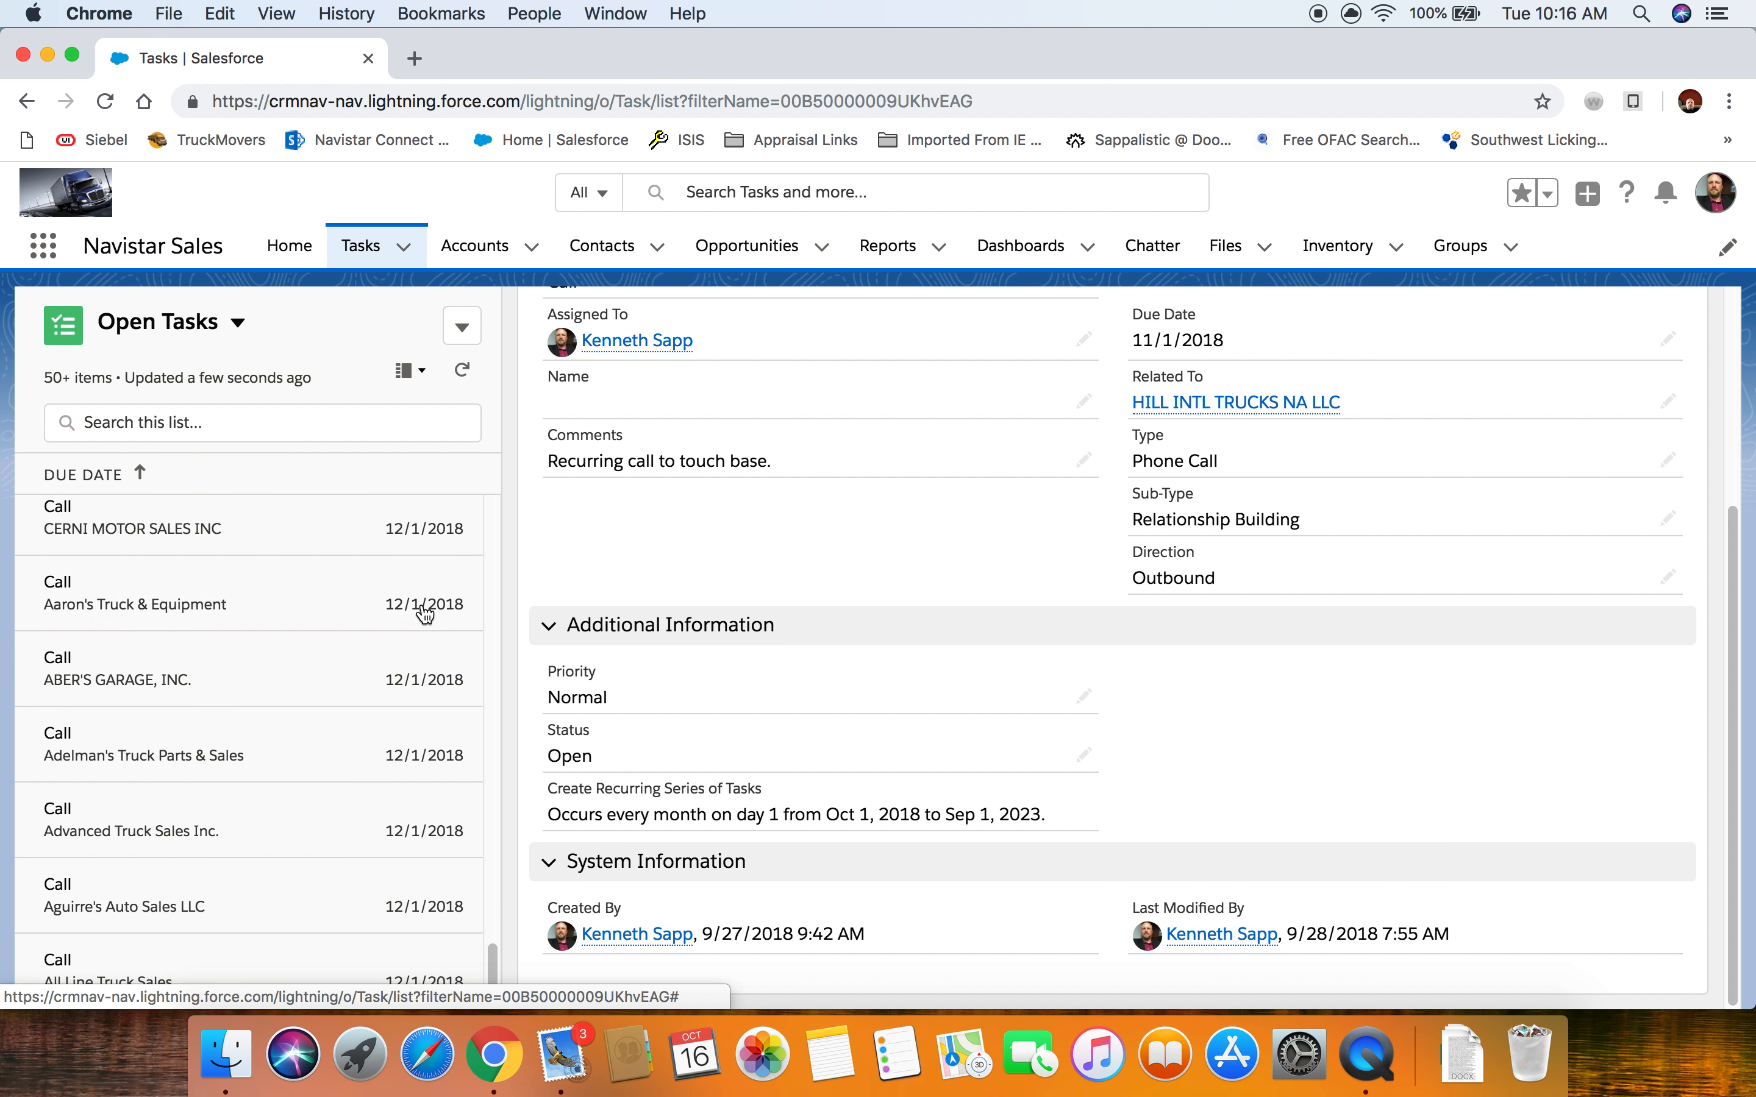
scroll(426, 615, down, 20)
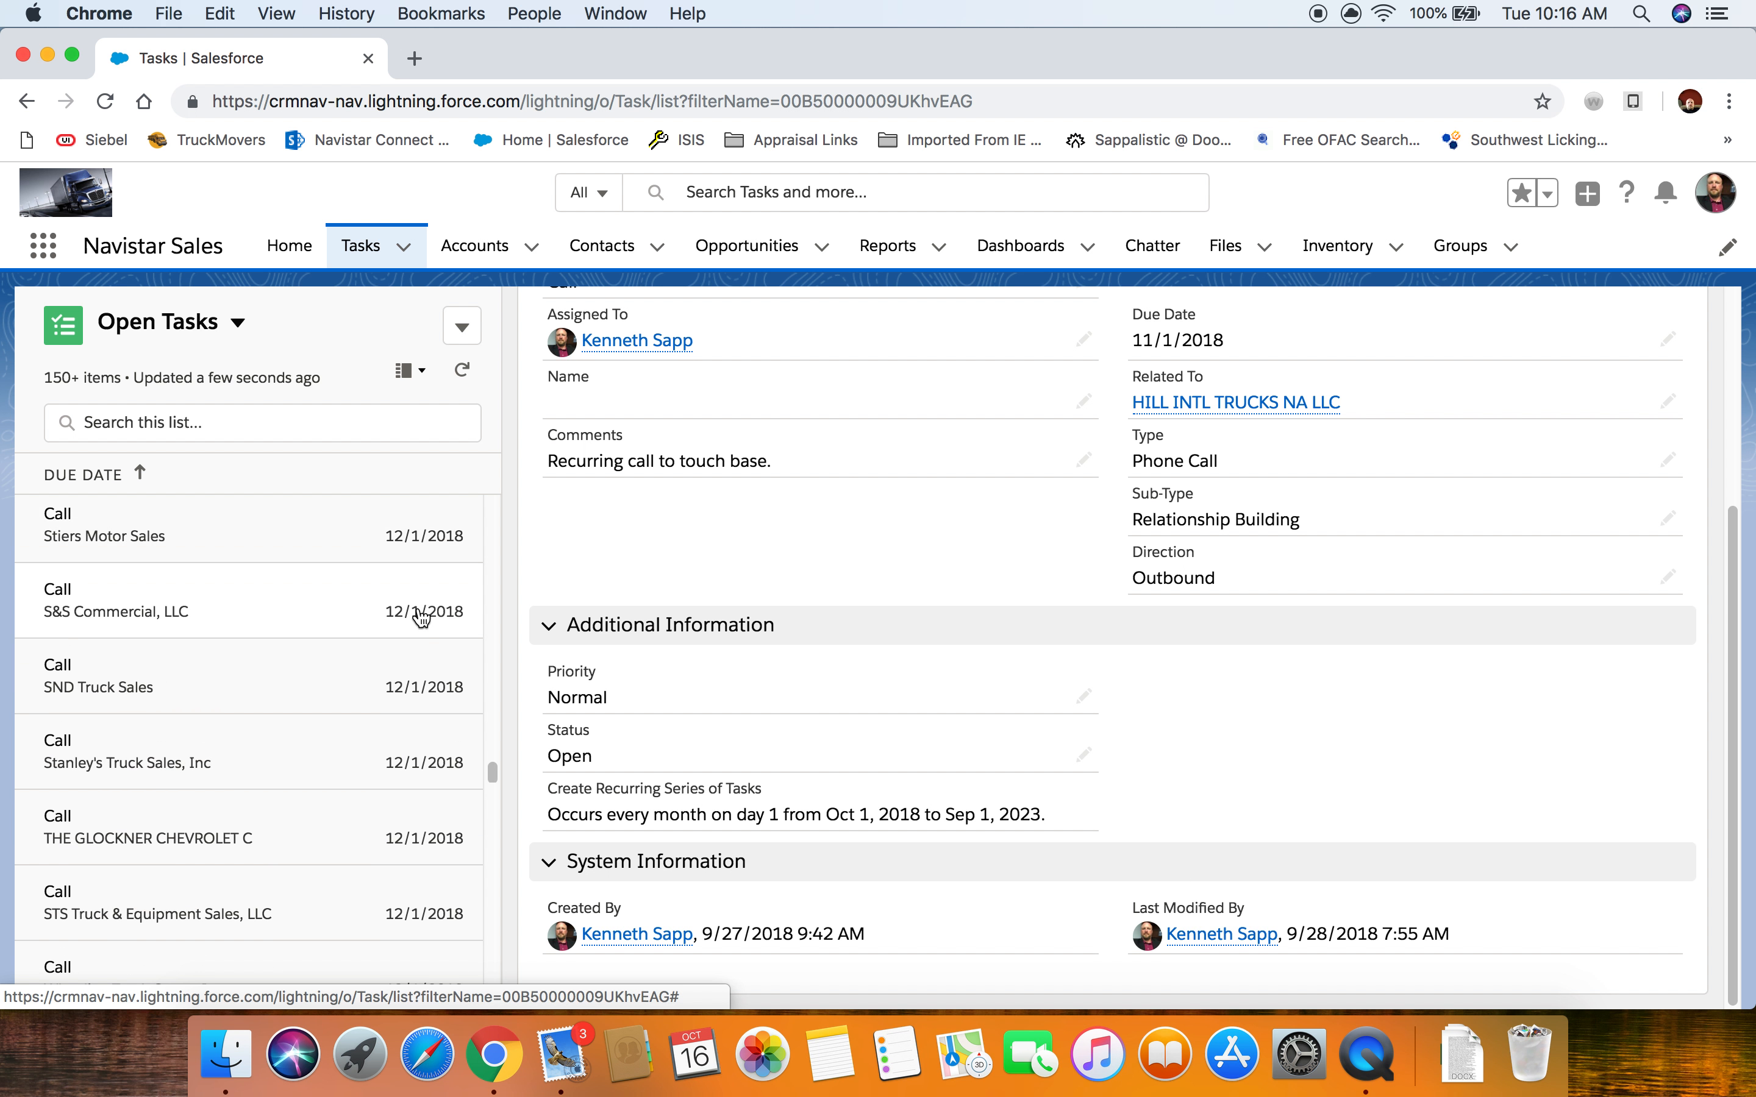
scroll(421, 618, down, 20)
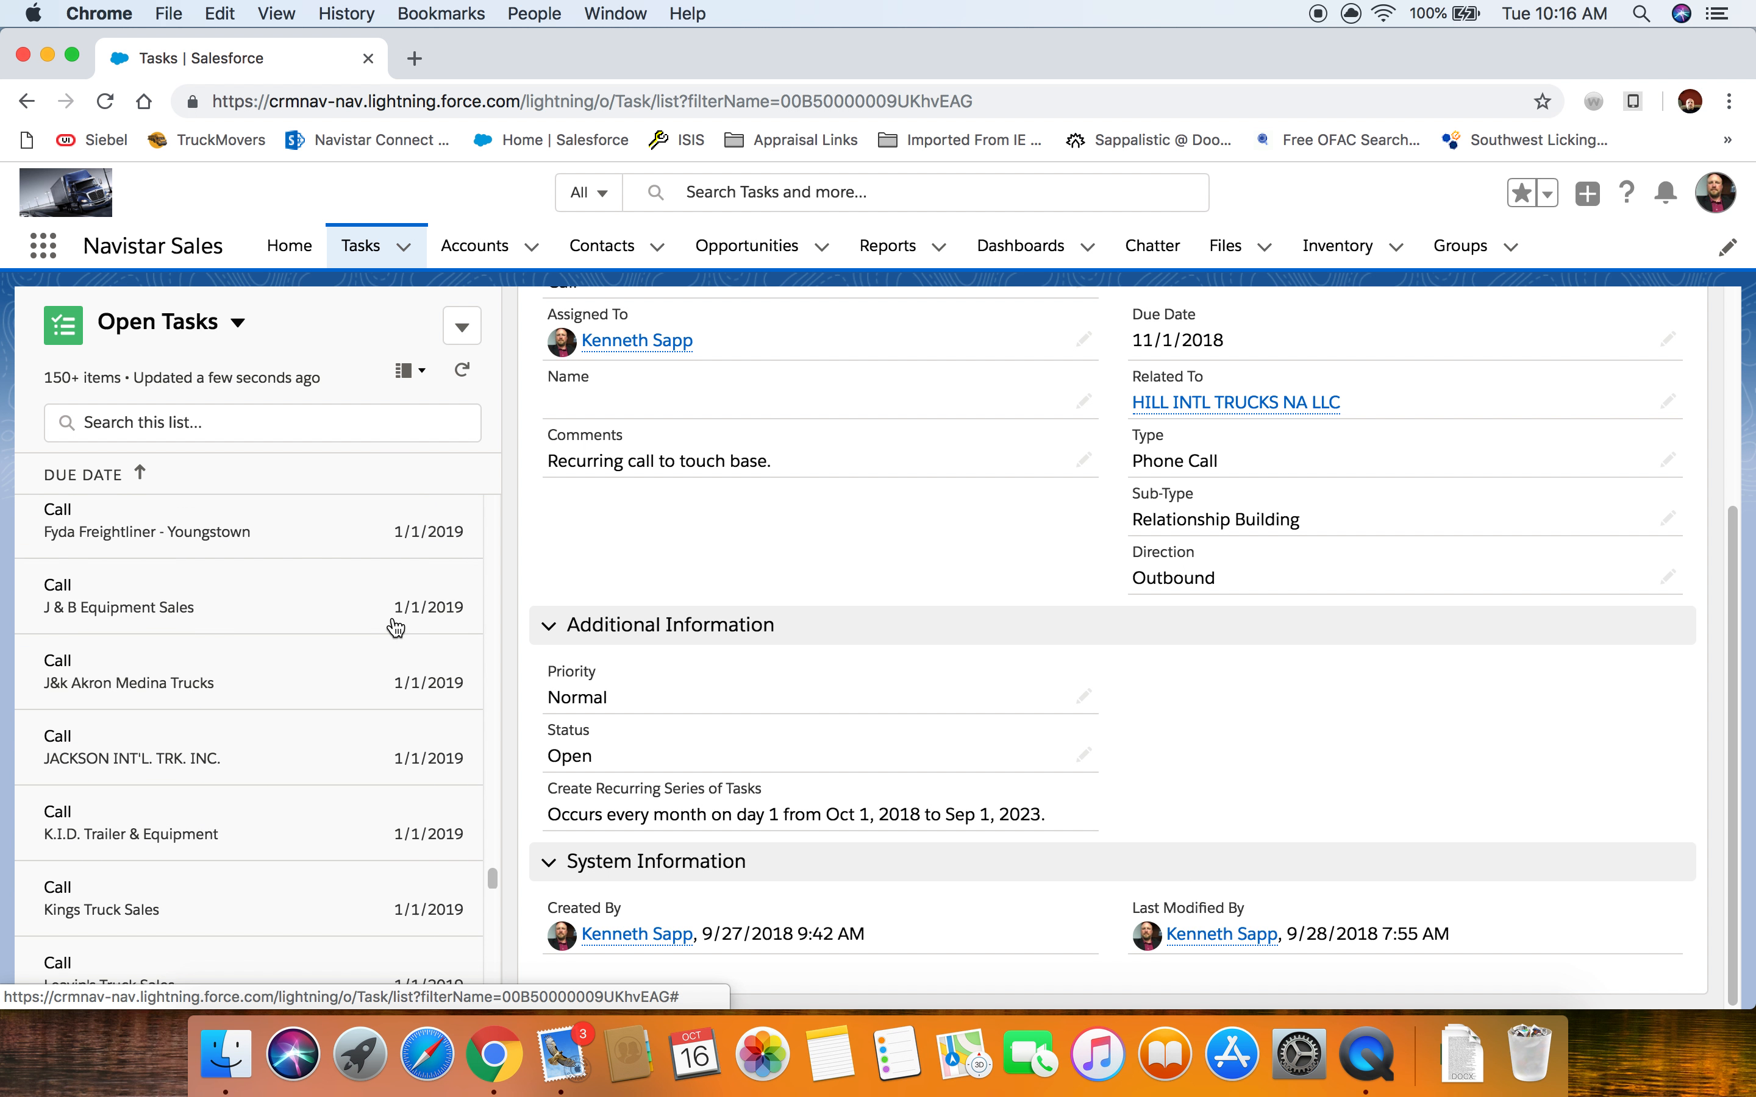
scroll(396, 628, down, 20)
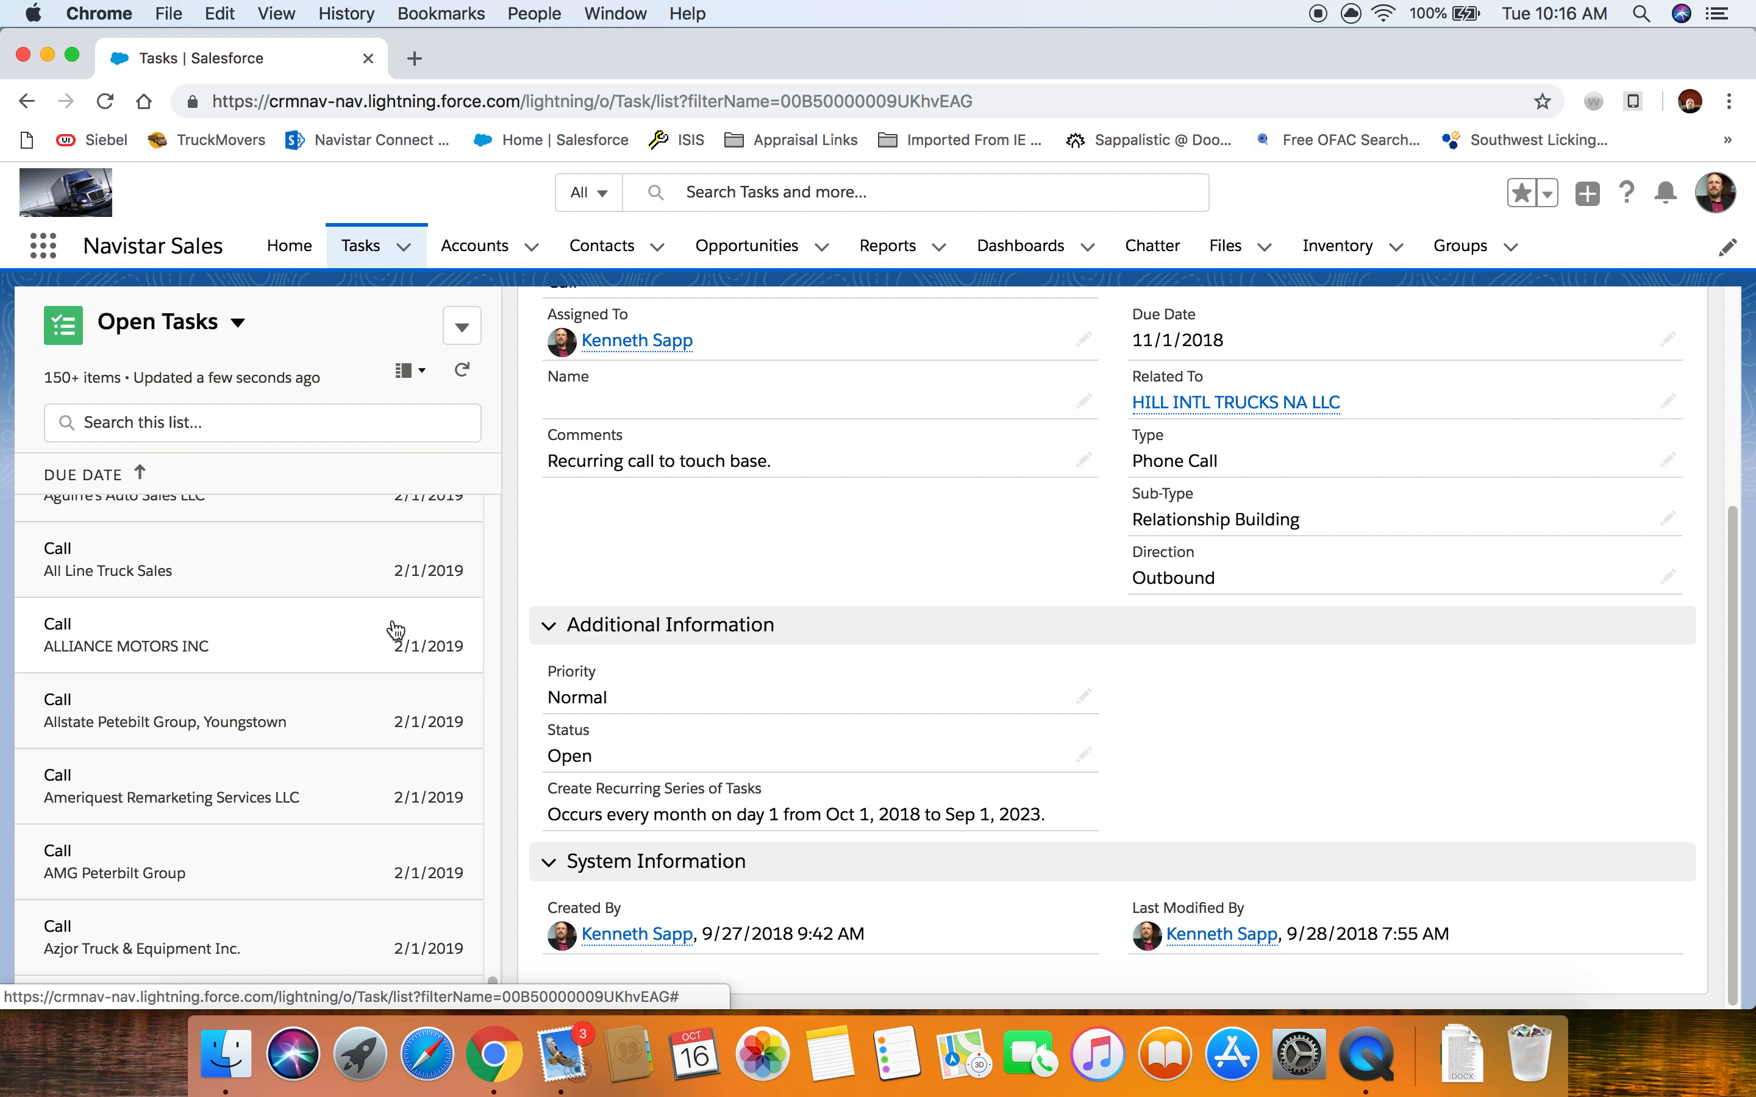
scroll(394, 636, down, 20)
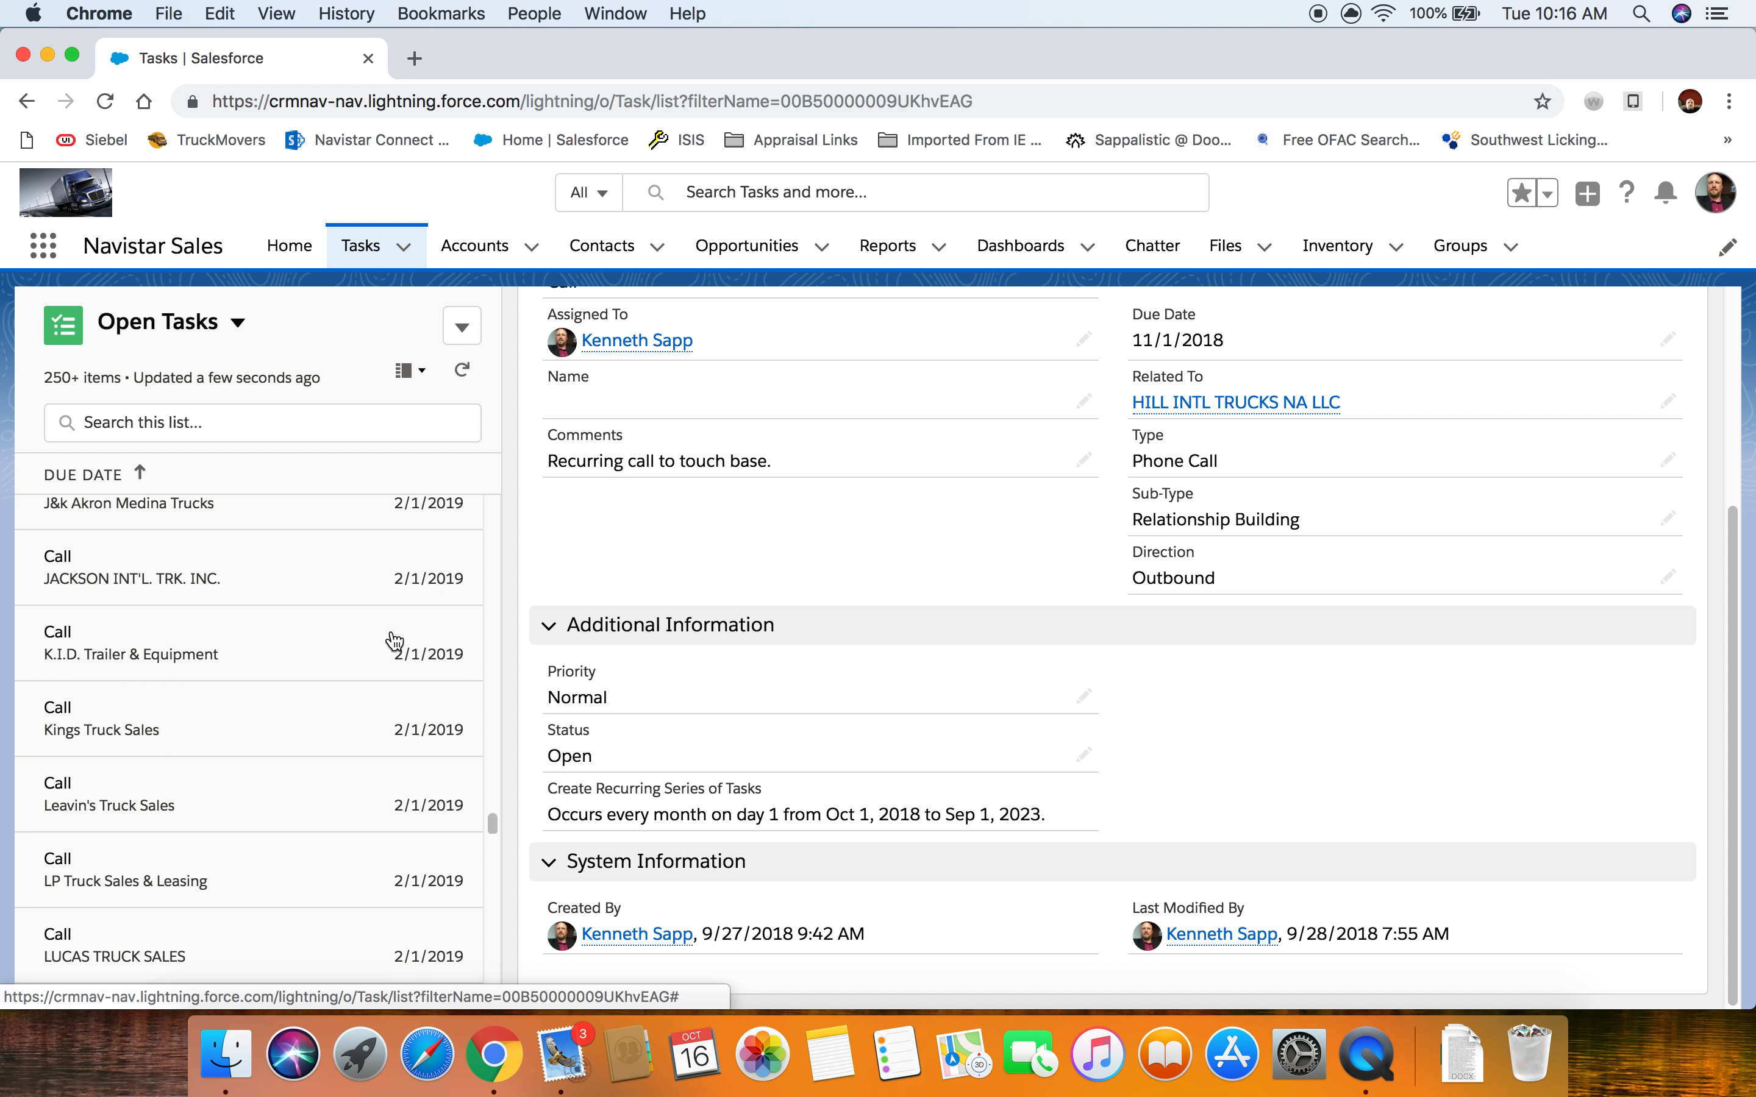
scroll(393, 642, down, 10)
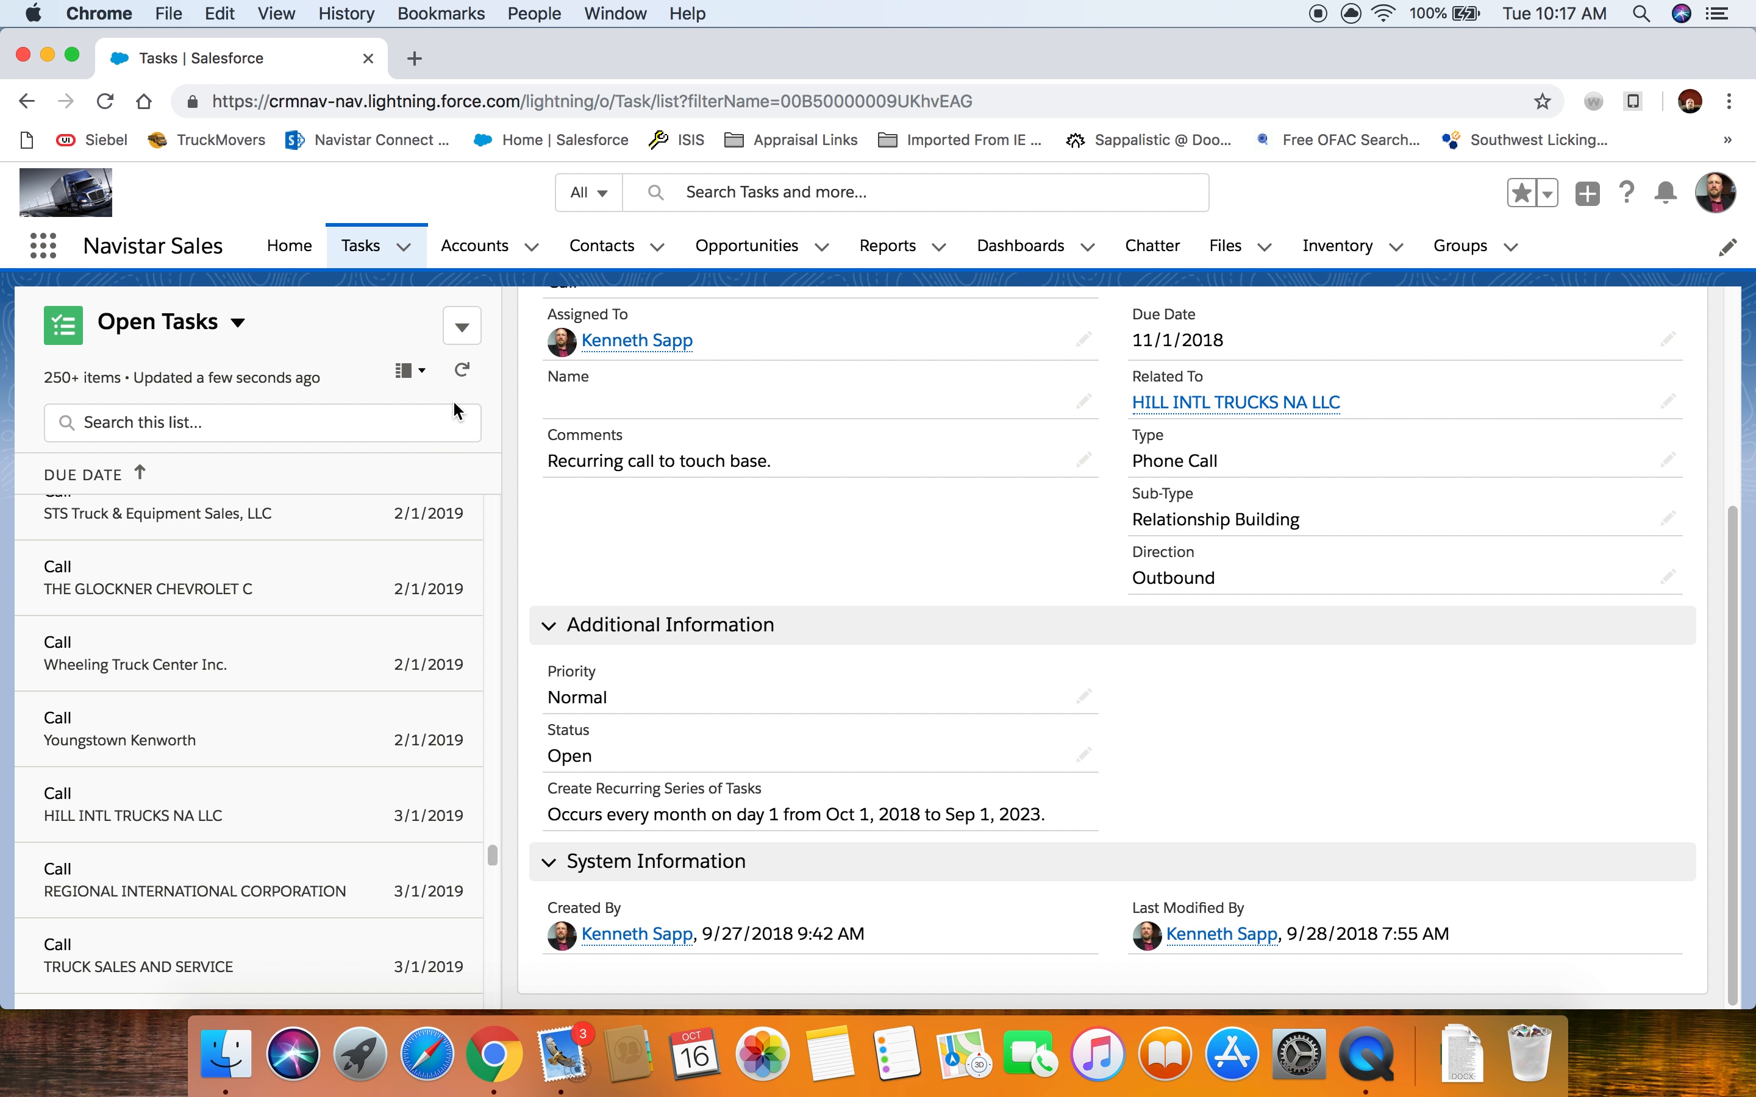
- Start another new task from the Open Tasks list and review its due date, related account and recurring series fields
click(462, 328)
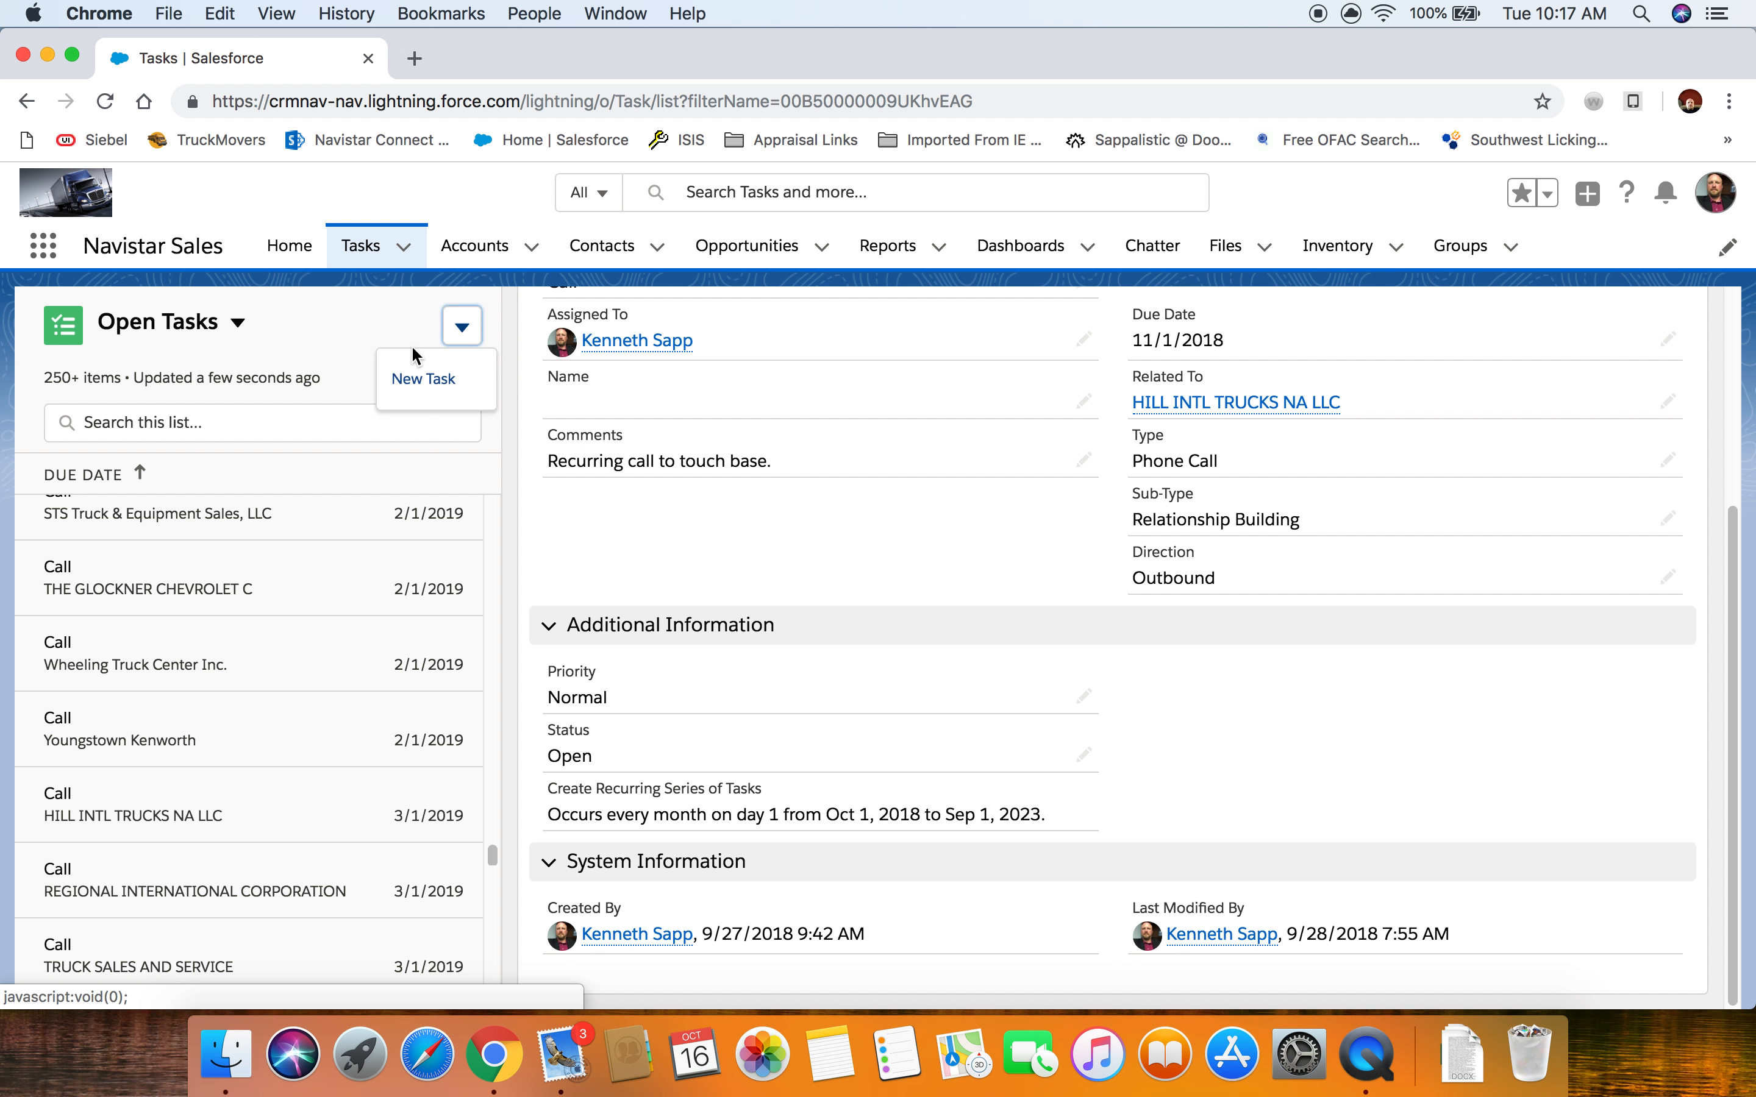
click(421, 381)
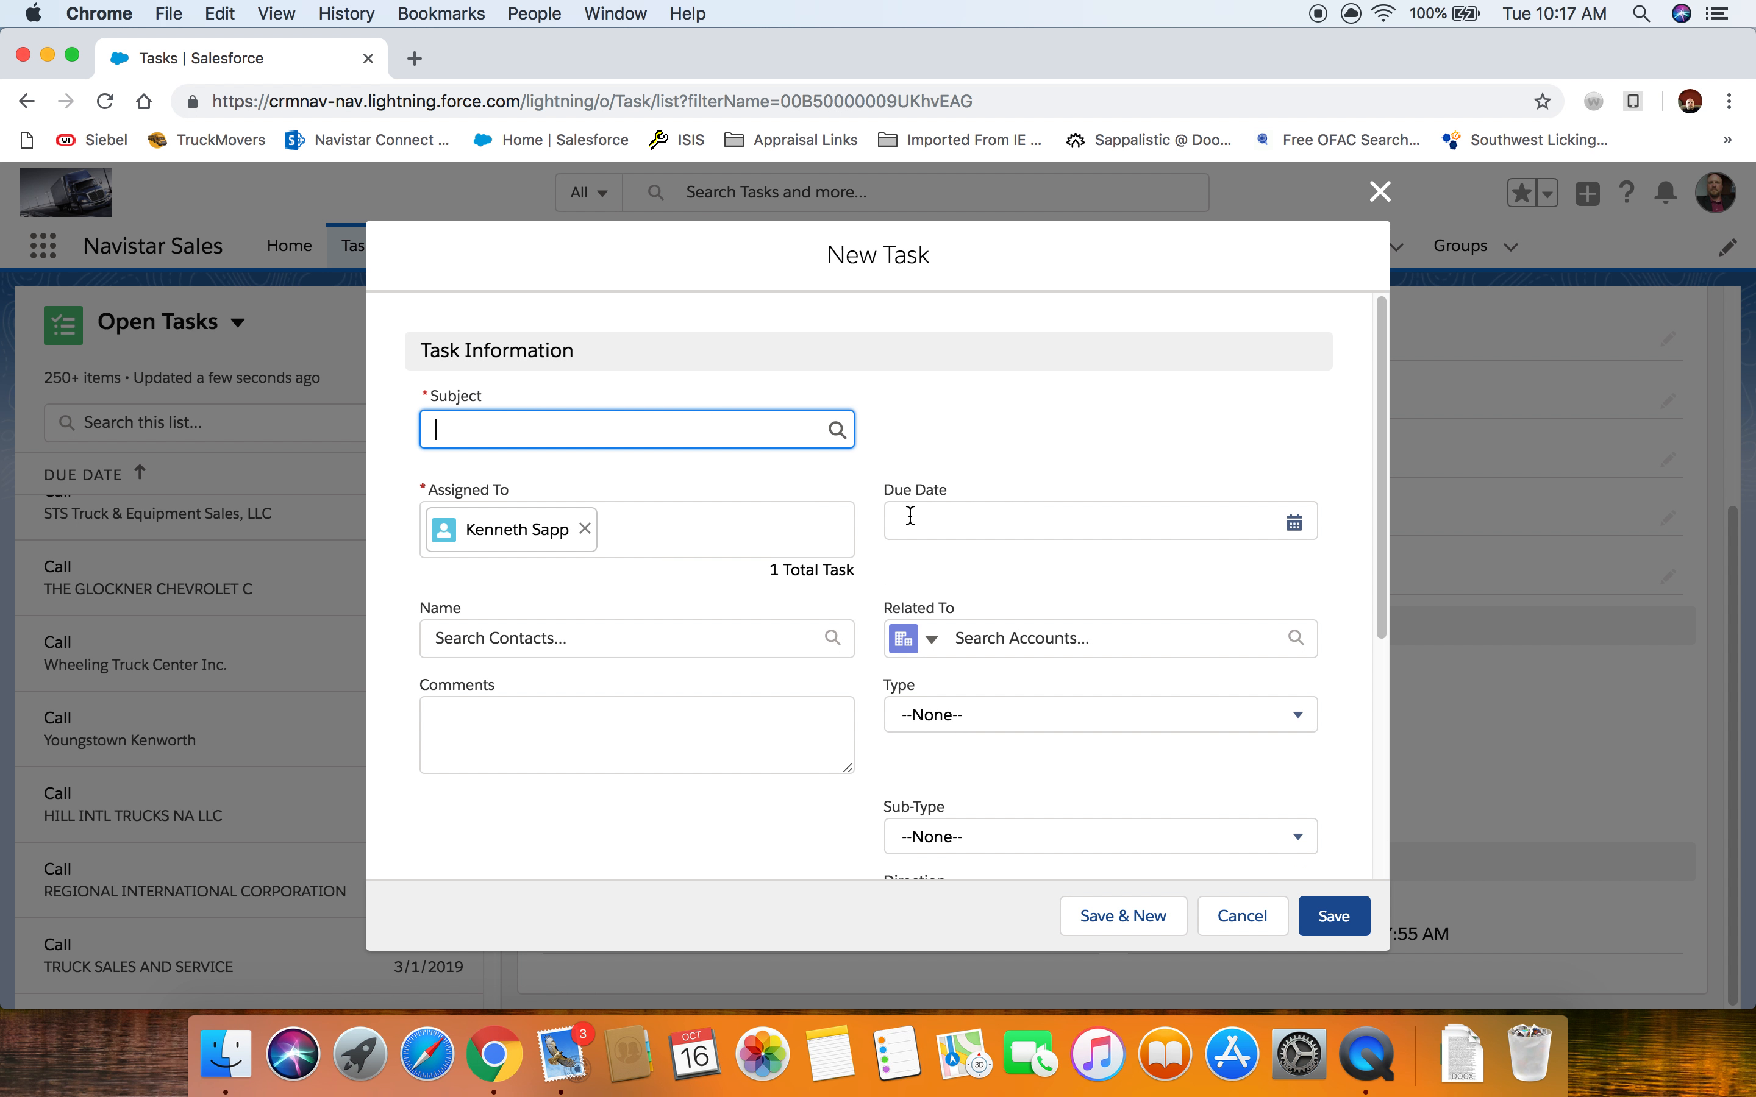
click(912, 515)
click(921, 322)
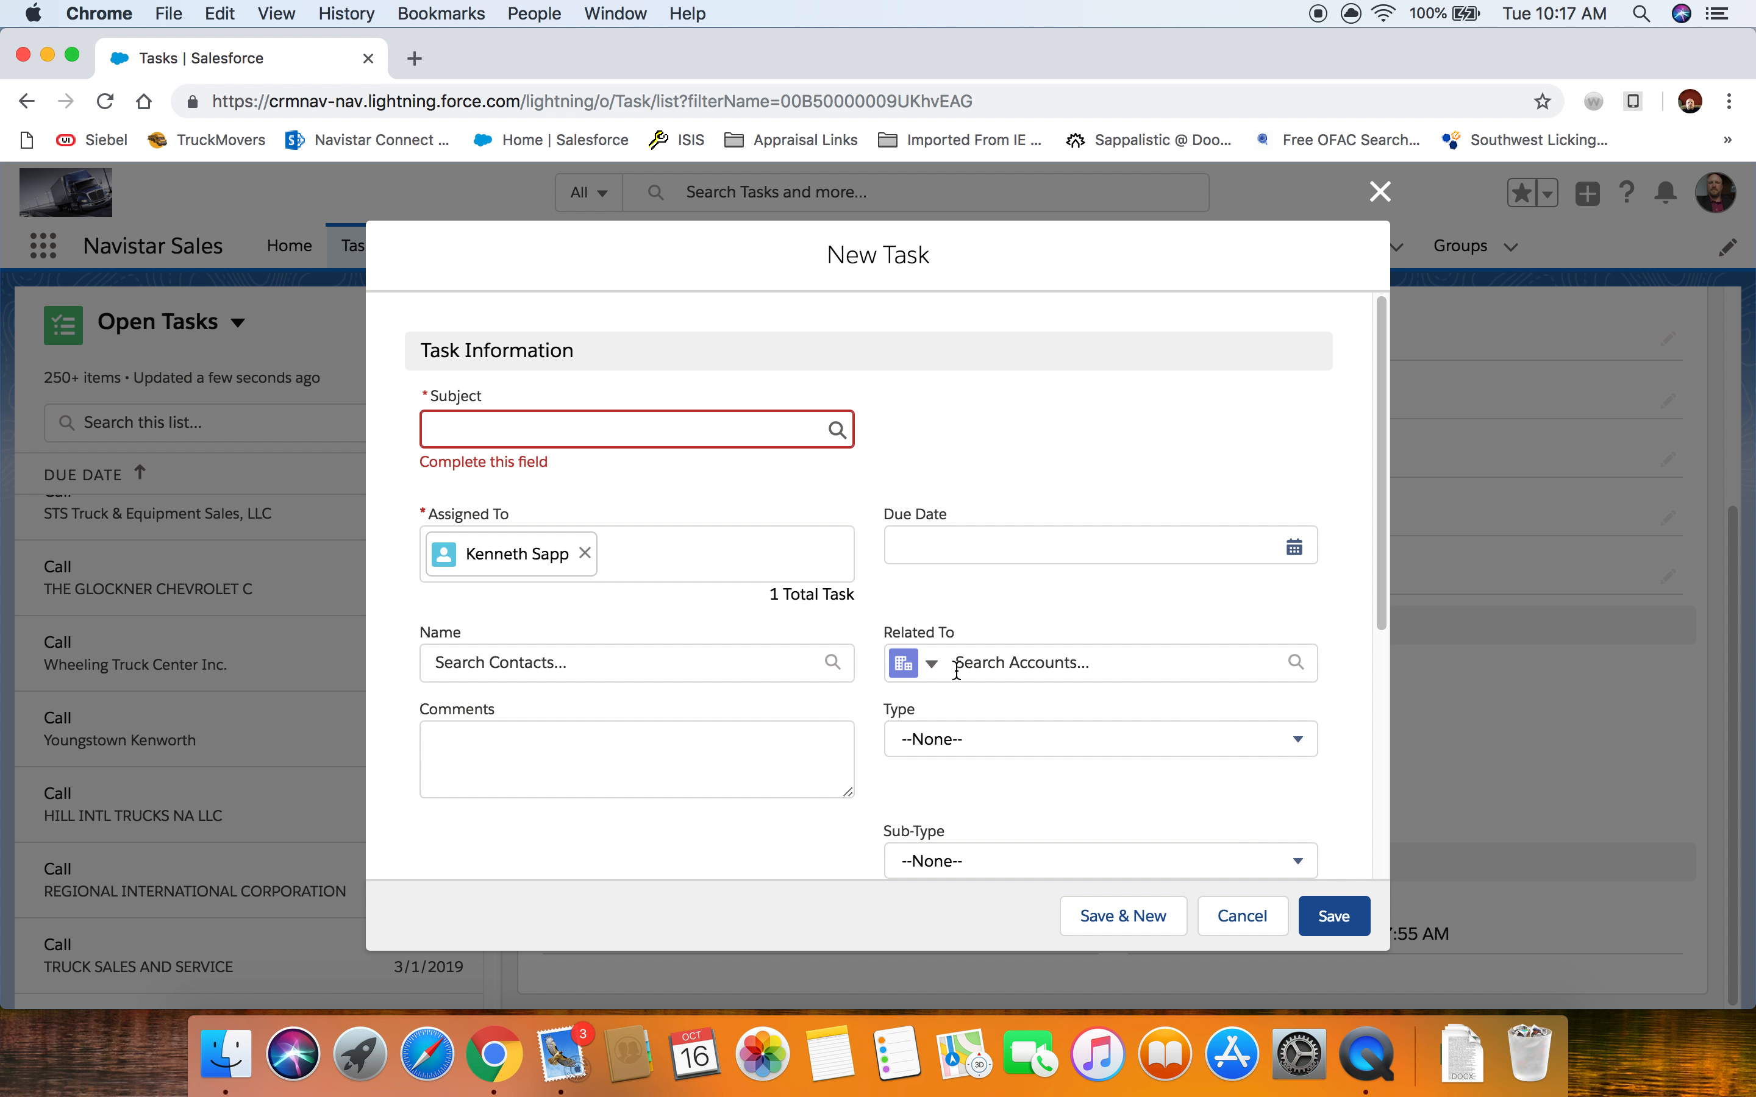
click(1058, 659)
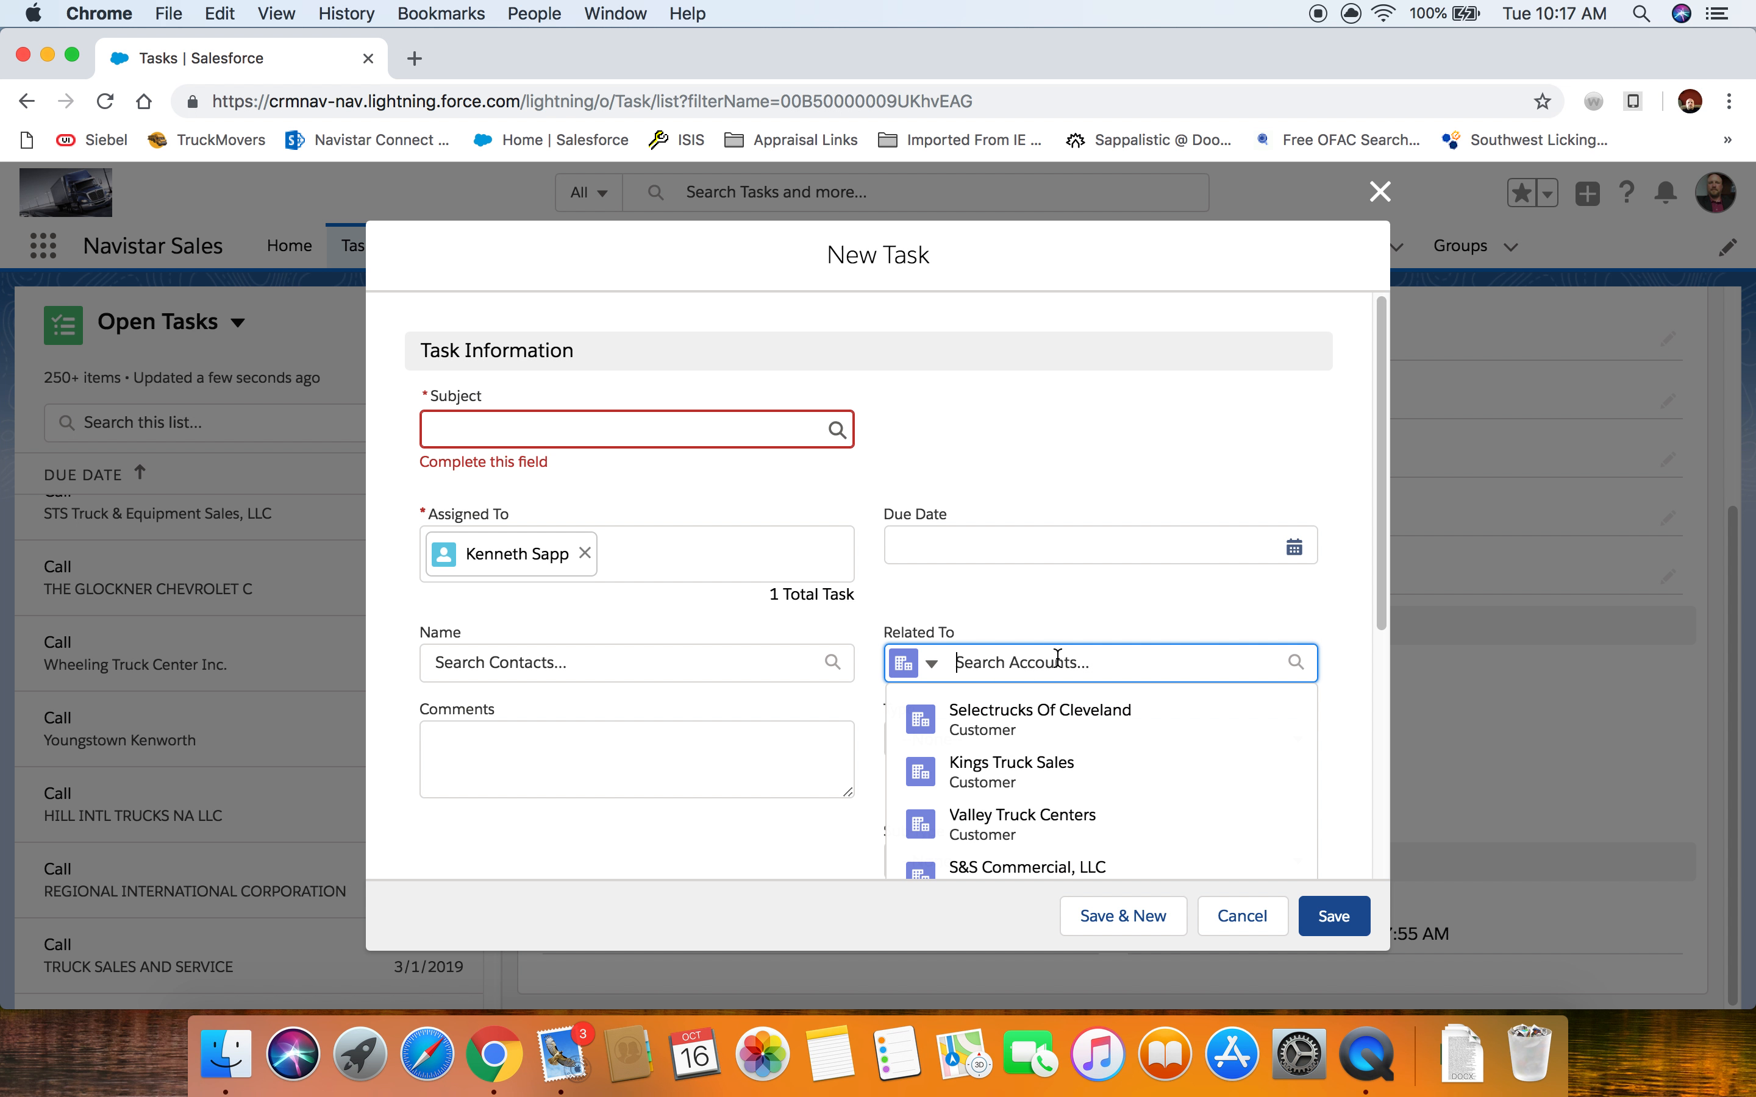
click(871, 508)
scroll(870, 522, down, 6)
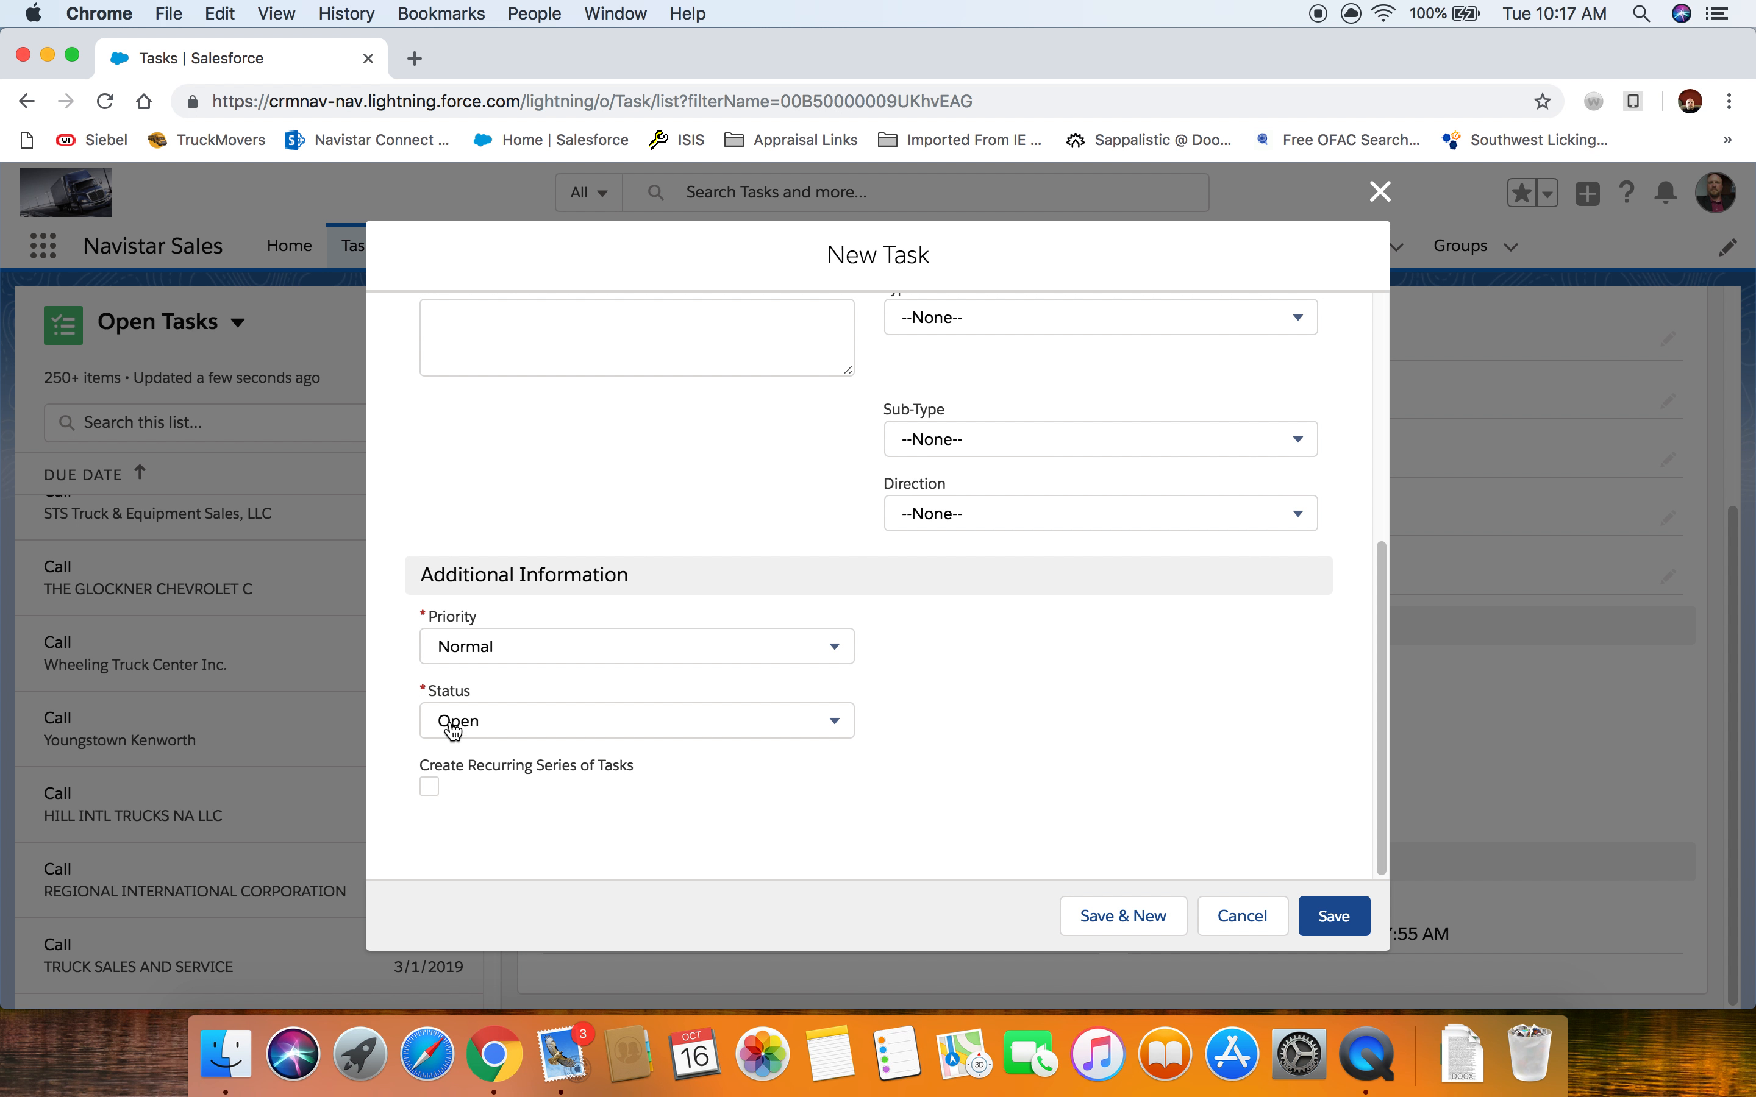